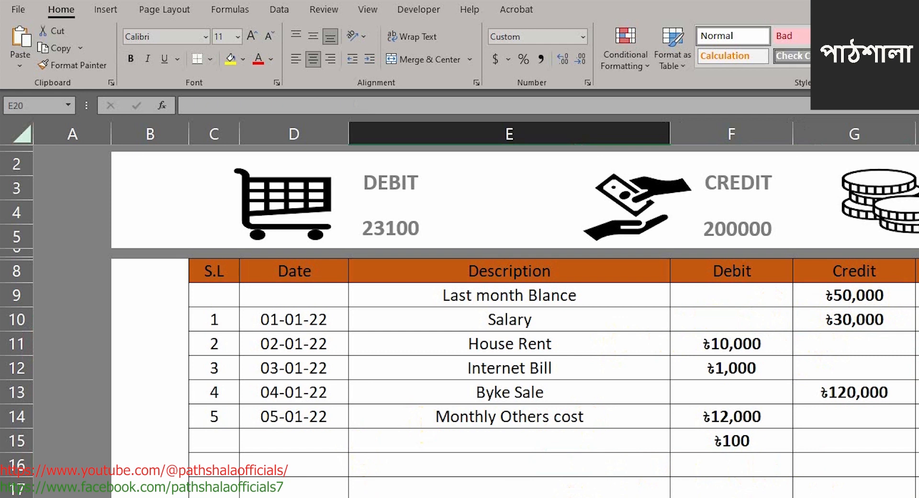
{"action": "key", "text": "Up"}
{"action": "key", "text": "Up"}
{"action": "key", "text": "Up"}
{"action": "key", "text": "Up"}
{"action": "key", "text": "Up"}
{"action": "key", "text": "Up"}
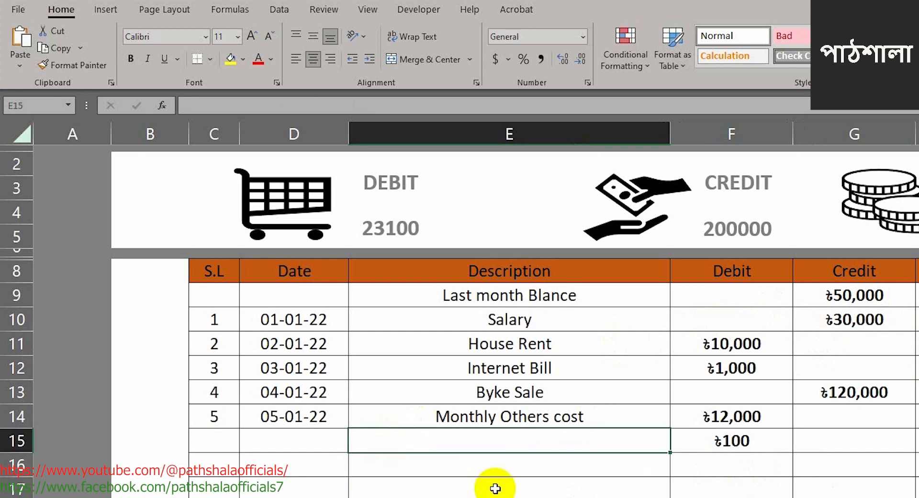
{"action": "left_click", "coordinate": [711, 339]}
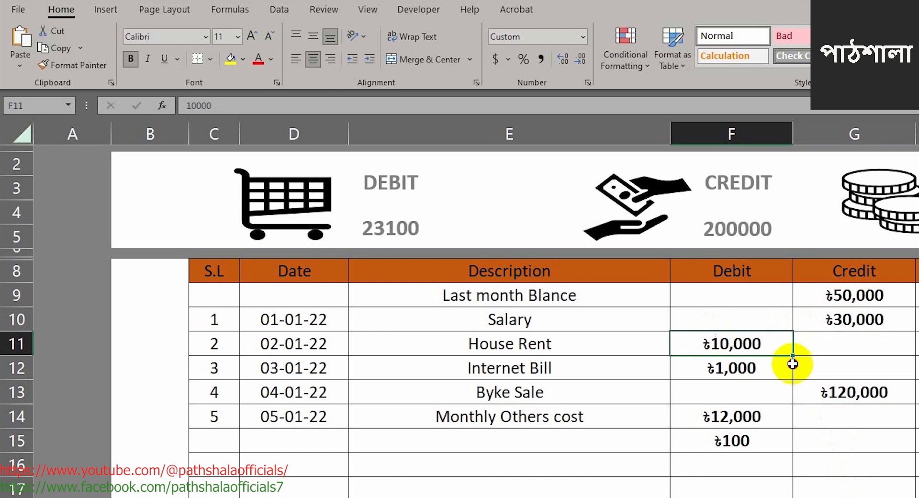
{"action": "left_click_drag", "start_coordinate": [792, 364], "coordinate": [823, 468]}
{"action": "left_click", "coordinate": [838, 497]}
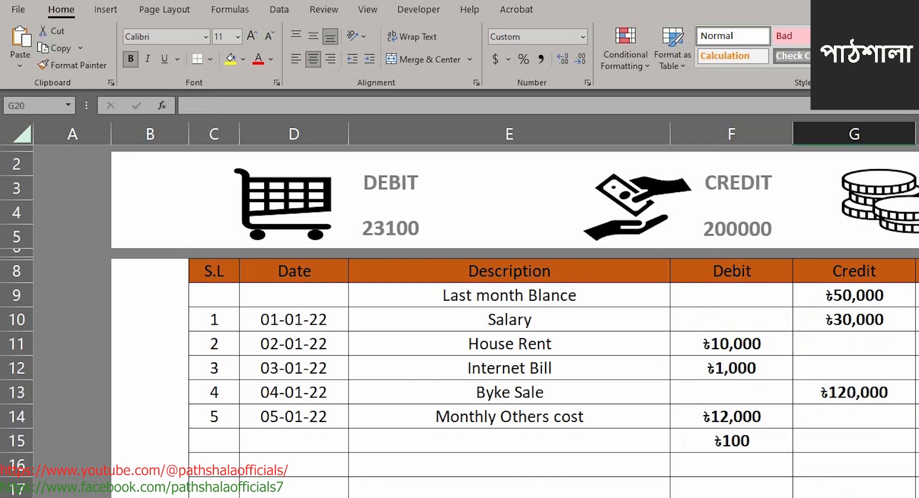
{"action": "key", "text": "ctrl+Page_Down"}
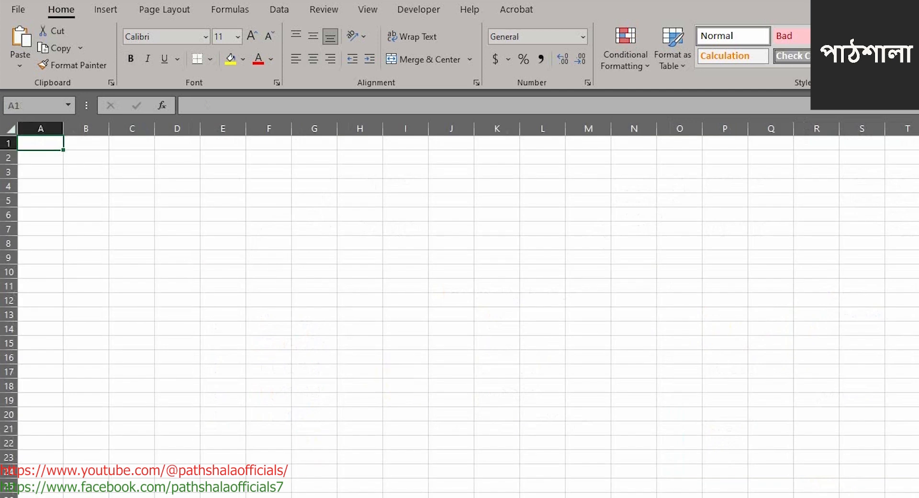
Copy the ledger's header row, S.L through Blance, into the blank sheet starting at cell B4
{"action": "key", "text": "ctrl+Page_Up"}
{"action": "left_click_drag", "start_coordinate": [211, 266], "coordinate": [916, 258]}
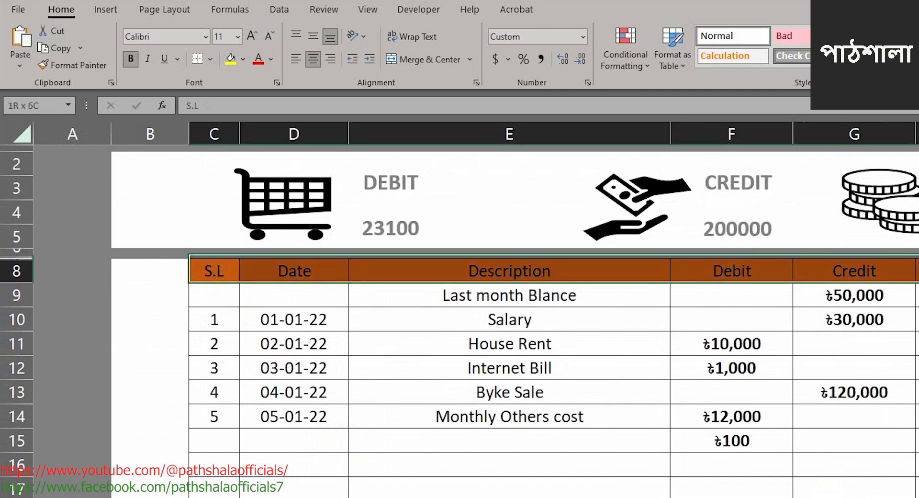
{"action": "key", "text": "ctrl+c"}
{"action": "key", "text": "ctrl+Page_Down"}
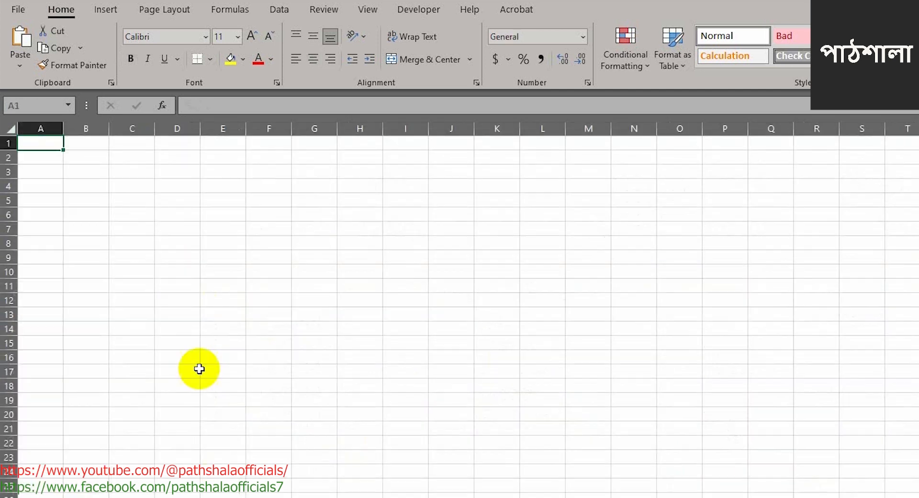
{"action": "left_click", "coordinate": [131, 200]}
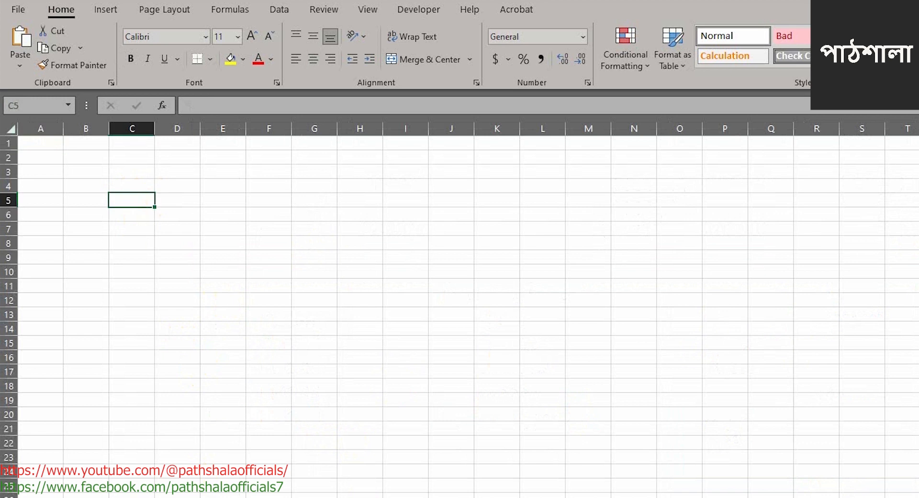
{"action": "scroll", "coordinate": [459, 309], "scroll_direction": "up", "scroll_amount": 20}
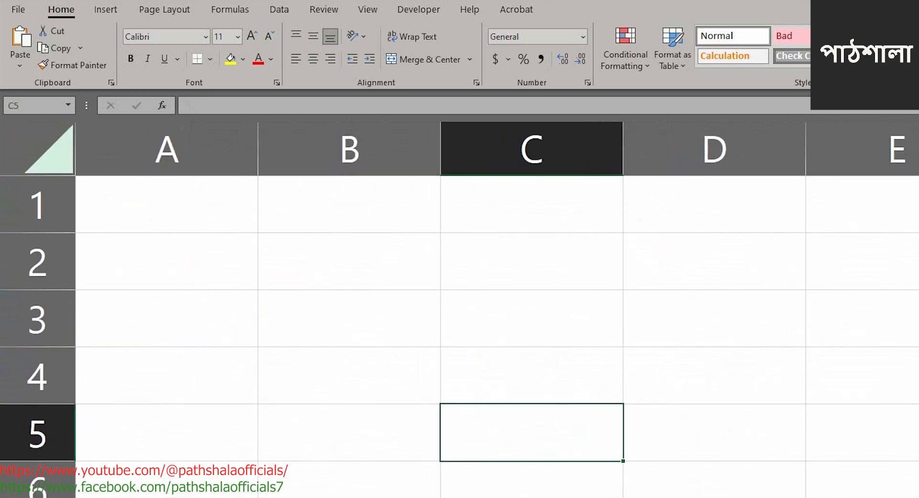
{"action": "scroll", "coordinate": [460, 309], "scroll_direction": "down", "scroll_amount": 10}
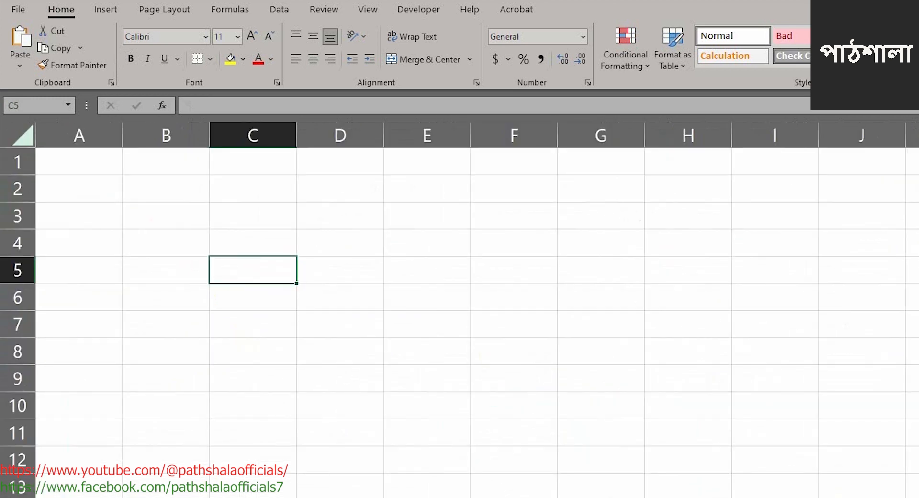
{"action": "scroll", "coordinate": [460, 309], "scroll_direction": "down", "scroll_amount": 1}
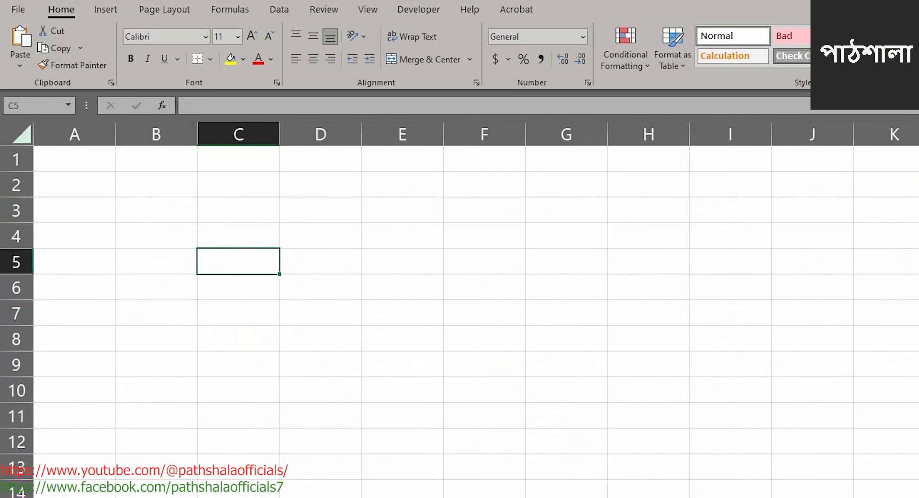
{"action": "left_click", "coordinate": [168, 237]}
{"action": "key", "text": "ctrl+v"}
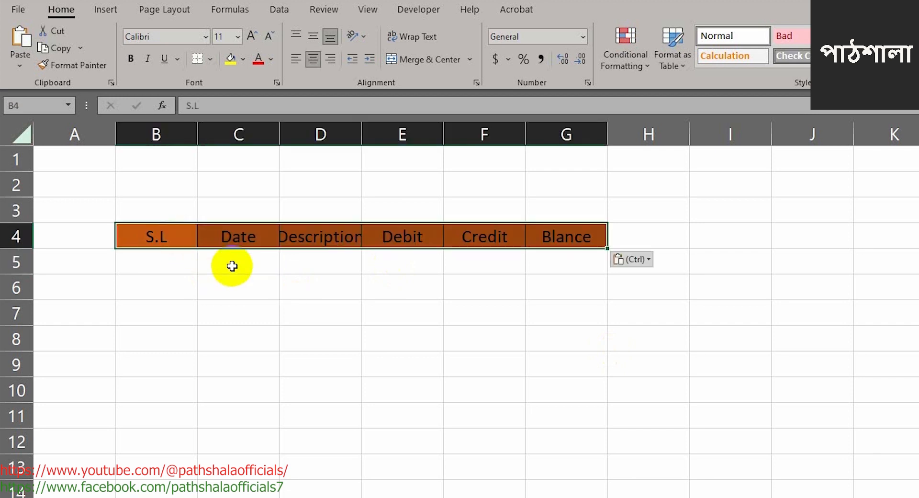
{"action": "left_click", "coordinate": [518, 357]}
{"action": "left_click_drag", "start_coordinate": [365, 131], "coordinate": [363, 130]}
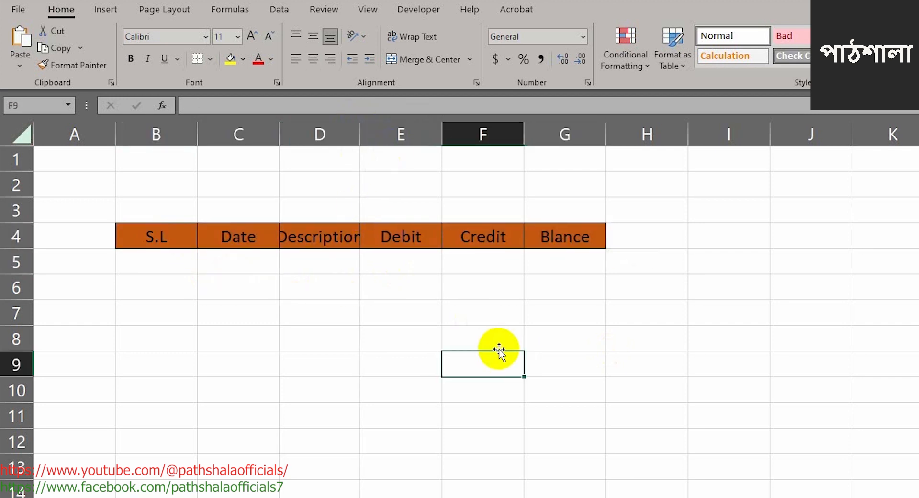
Copy the ledger rows below the original header and paste them as values only, starting at B5 of the new sheet
{"action": "left_click", "coordinate": [599, 316]}
{"action": "left_click", "coordinate": [536, 497]}
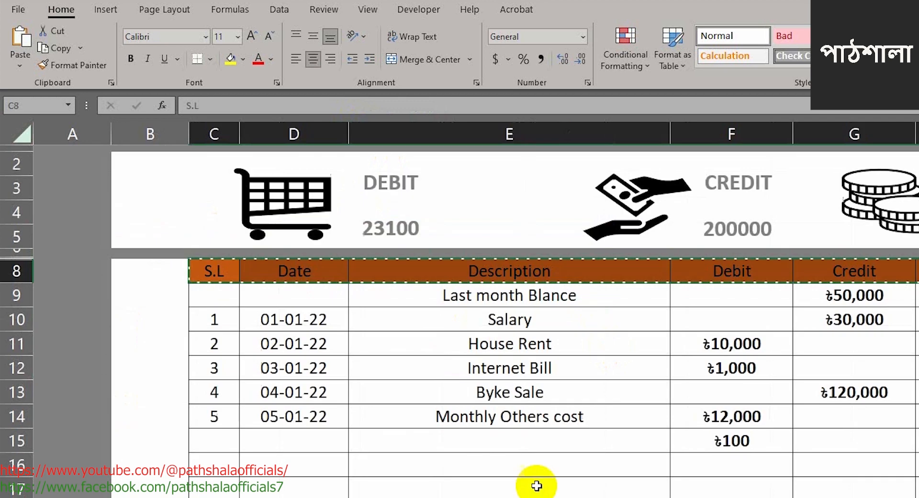
{"action": "left_click_drag", "start_coordinate": [223, 297], "coordinate": [814, 496]}
{"action": "key", "text": "ctrl+c"}
{"action": "left_click", "coordinate": [344, 497]}
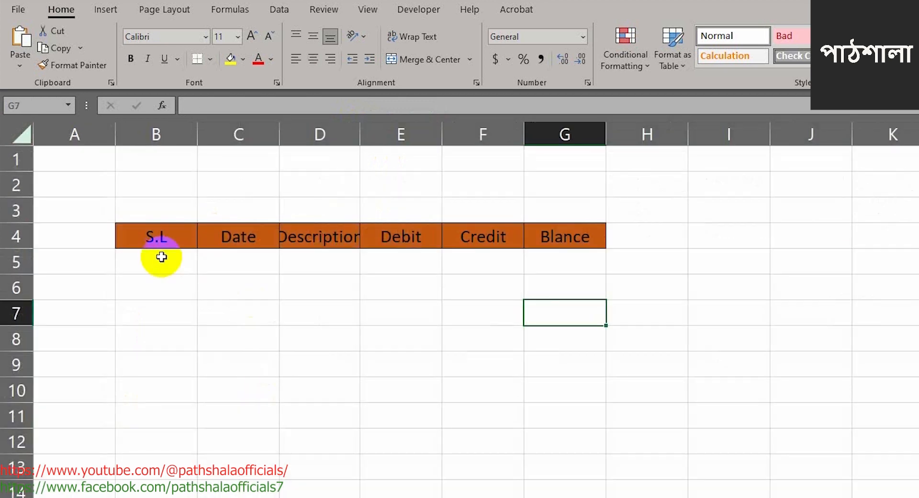
{"action": "right_click", "coordinate": [159, 255]}
{"action": "left_click", "coordinate": [217, 354]}
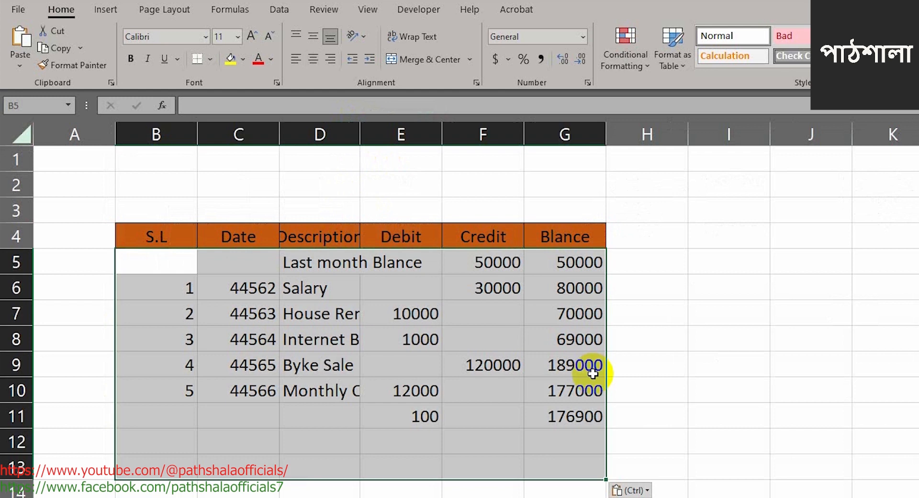
{"action": "left_click", "coordinate": [746, 384]}
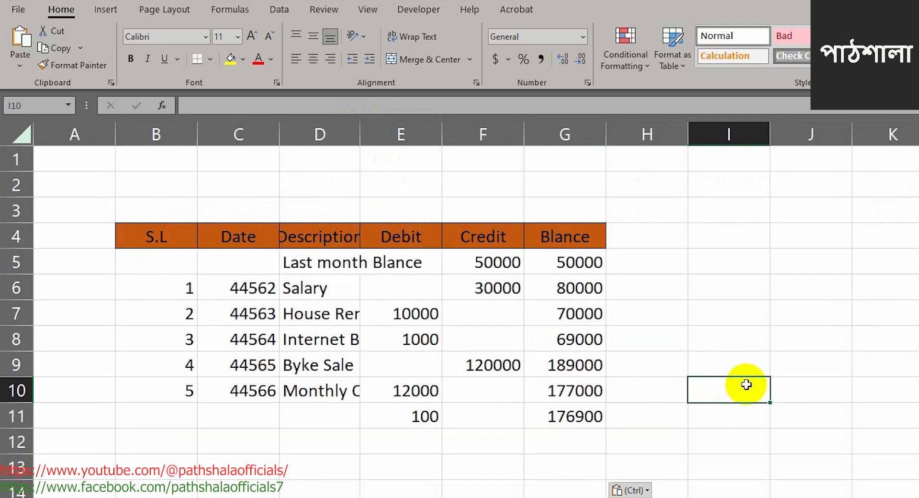
Apply all borders to the ledger table in B4:G11
{"action": "left_click", "coordinate": [311, 291]}
{"action": "left_click_drag", "start_coordinate": [125, 228], "coordinate": [568, 423]}
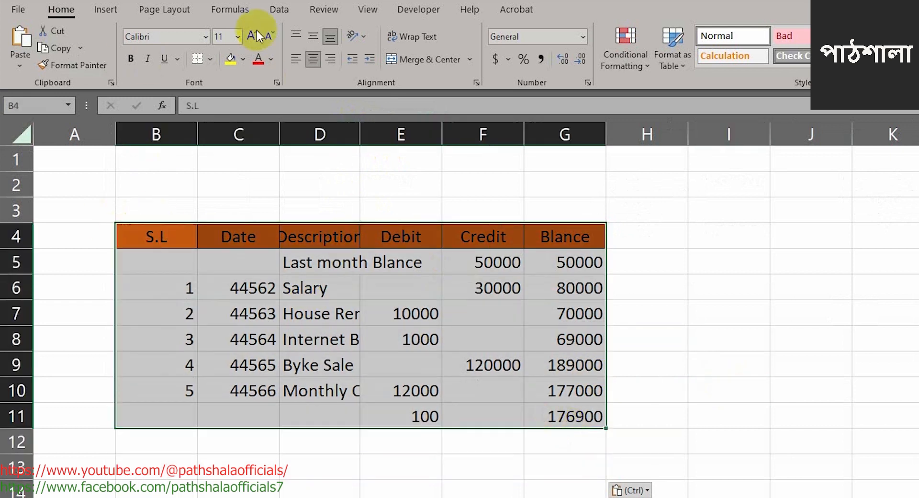
{"action": "left_click", "coordinate": [210, 59]}
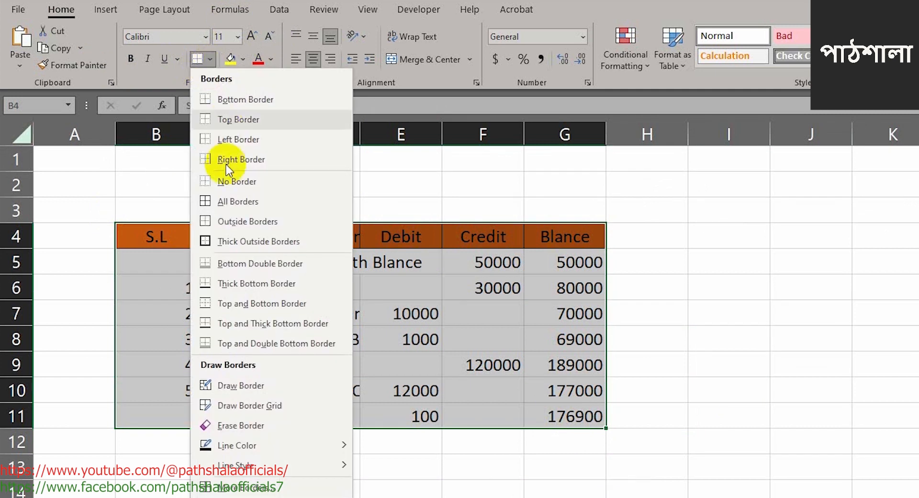
{"action": "left_click", "coordinate": [246, 203]}
{"action": "left_click", "coordinate": [903, 435]}
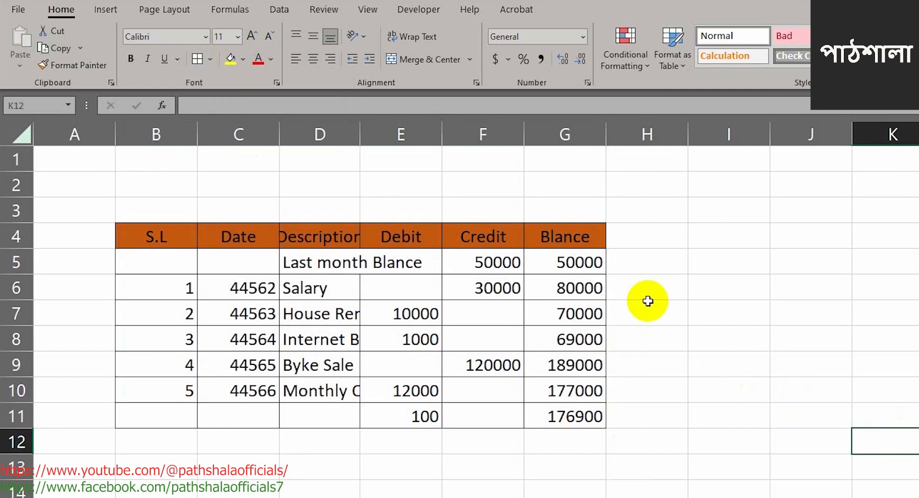
Autofit the widths of the Blance and Description columns
{"action": "double_click", "coordinate": [606, 134]}
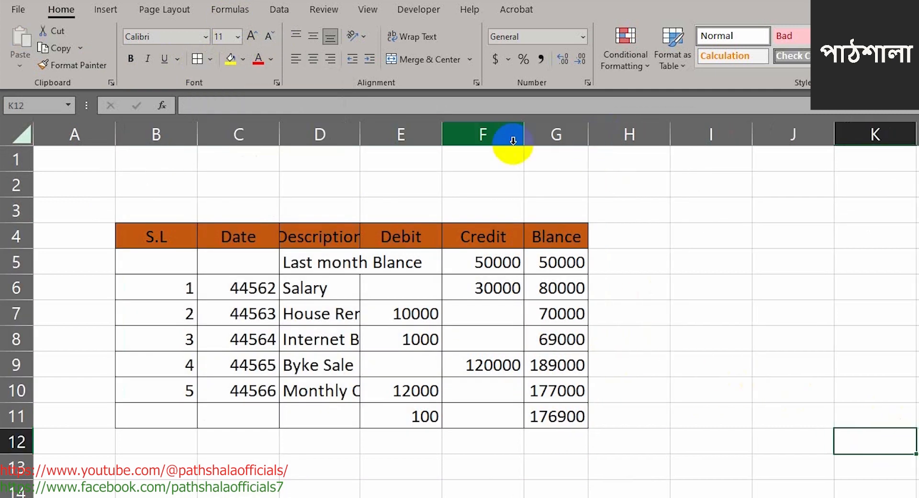
{"action": "double_click", "coordinate": [362, 135]}
{"action": "left_click", "coordinate": [590, 491]}
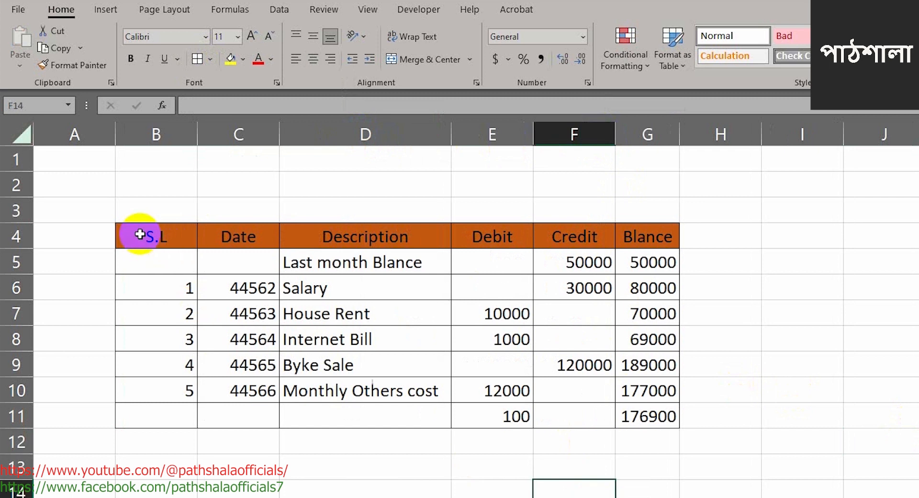
Clear the Credit amount in the Last month Blance row, cell F5
{"action": "left_click", "coordinate": [641, 313]}
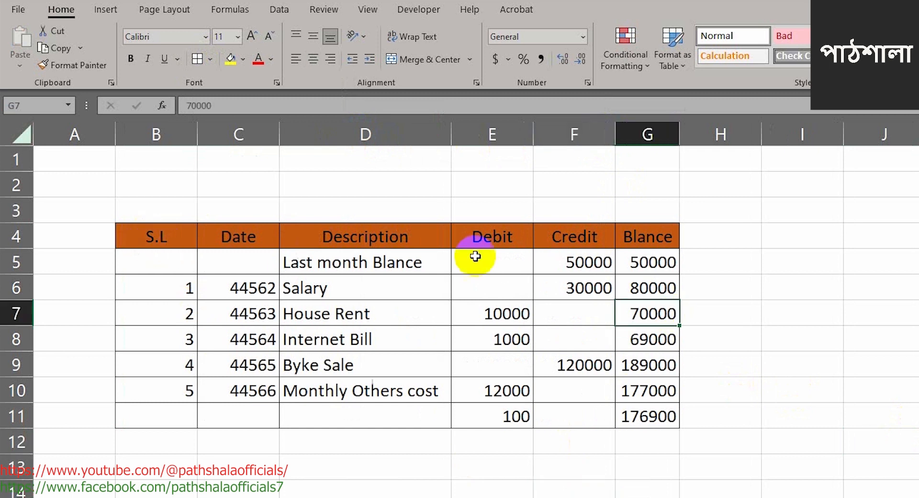
{"action": "left_click", "coordinate": [565, 264]}
{"action": "key", "text": "Delete"}
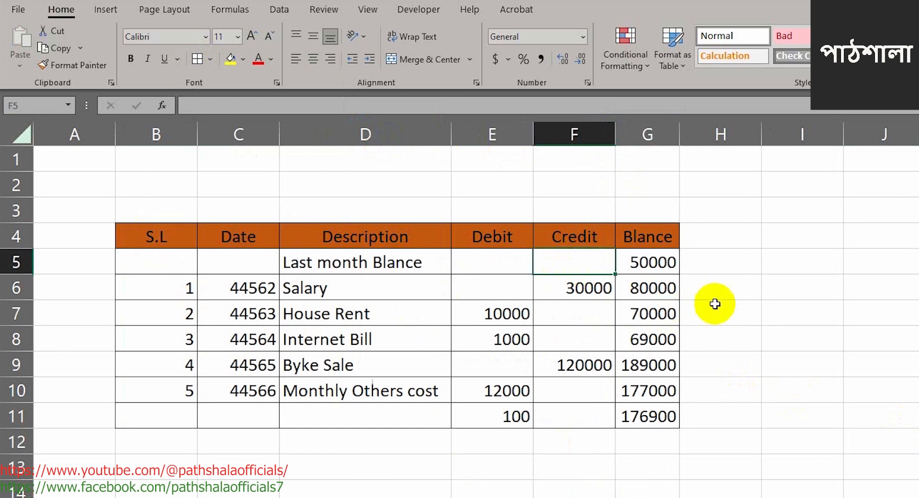
Merge and center cells B5:F5 so the Last month Blance label spans S.L through Credit
{"action": "left_click", "coordinate": [749, 335]}
{"action": "left_click", "coordinate": [179, 265]}
{"action": "left_click_drag", "start_coordinate": [179, 265], "coordinate": [574, 262]}
{"action": "left_click", "coordinate": [415, 65]}
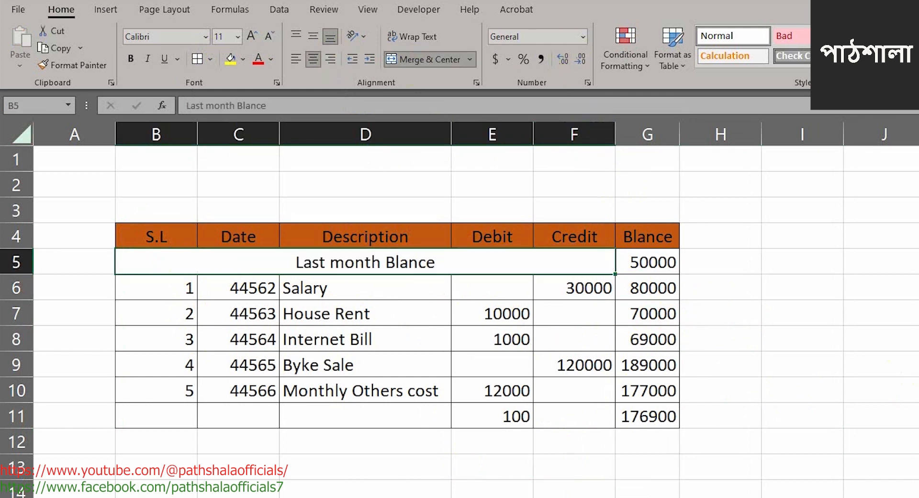
{"action": "left_click_drag", "start_coordinate": [361, 246], "coordinate": [427, 258]}
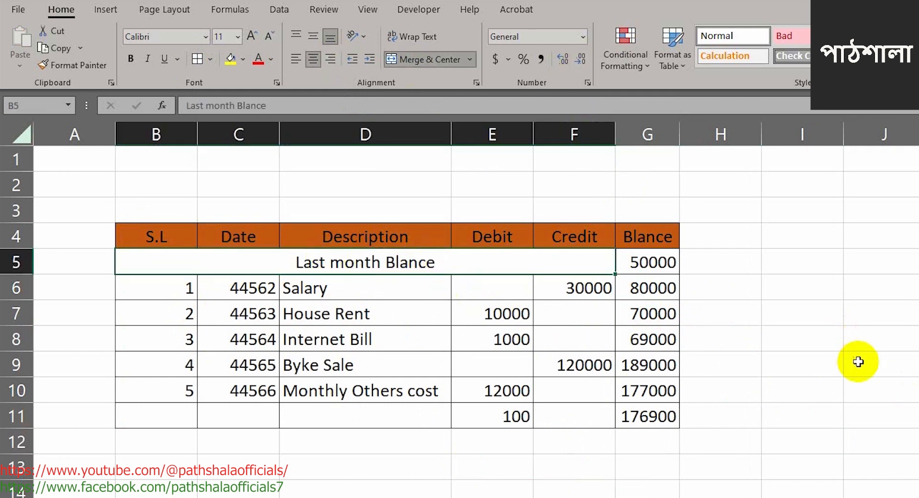
{"action": "left_click", "coordinate": [816, 460]}
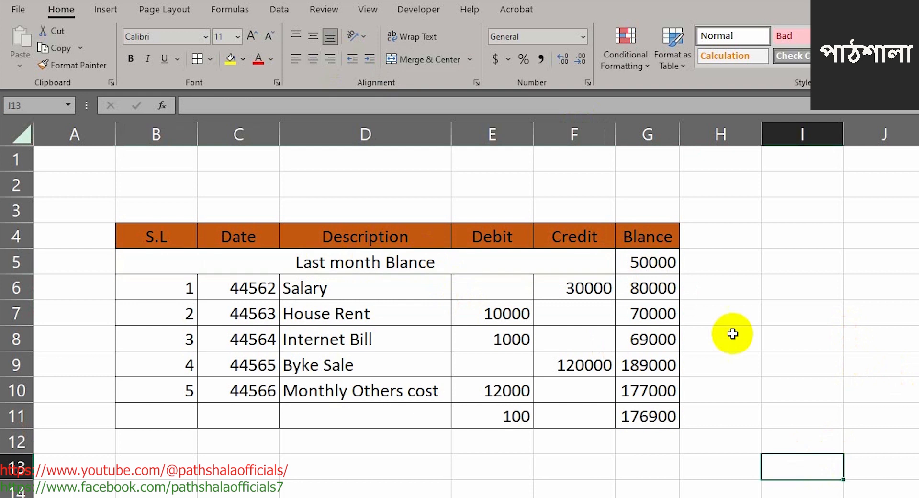
{"action": "left_click", "coordinate": [652, 264]}
{"action": "left_click", "coordinate": [901, 397]}
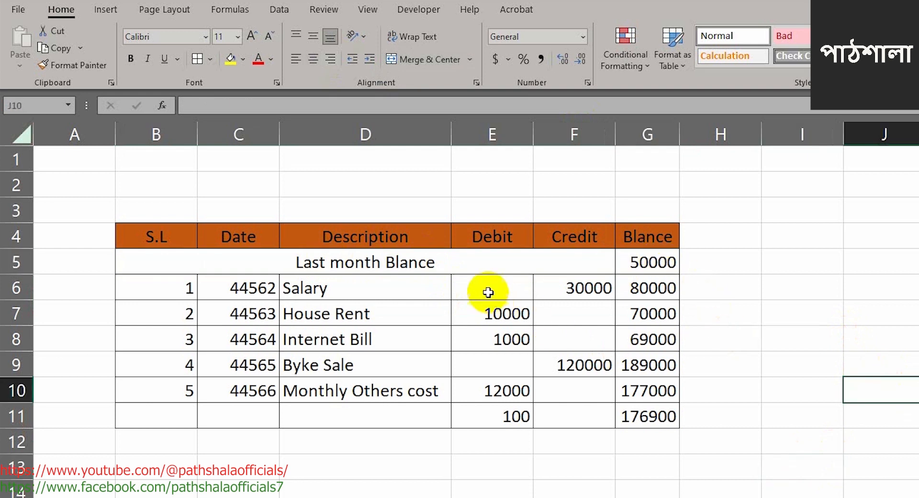
{"action": "left_click", "coordinate": [486, 136]}
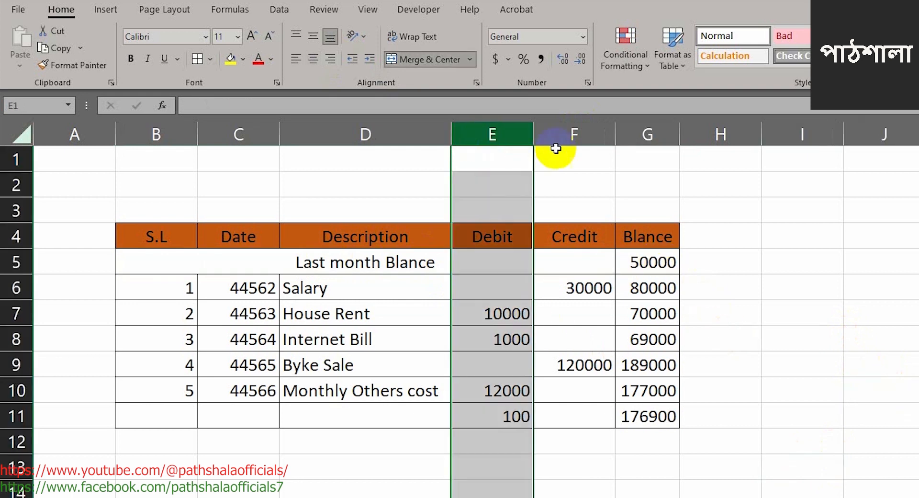
{"action": "left_click", "coordinate": [572, 135]}
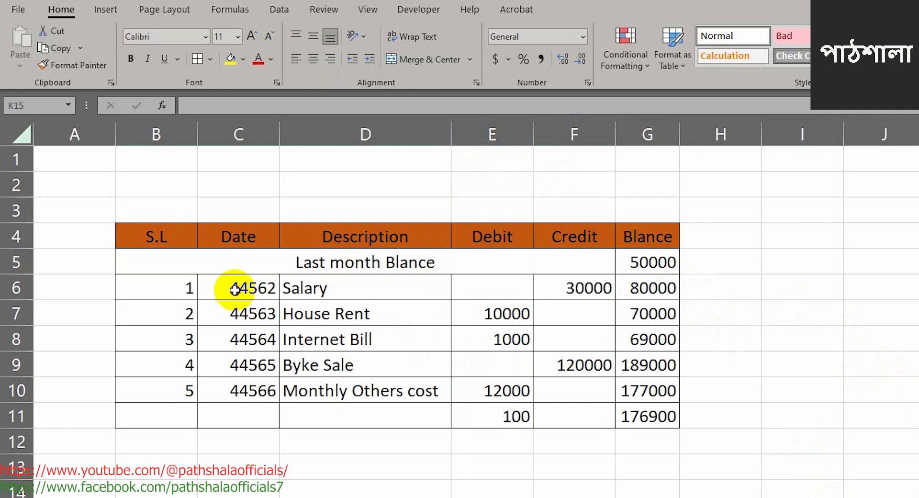
Enter 01.01.22 as the date of the Salary entry in C6
{"action": "left_click", "coordinate": [234, 289]}
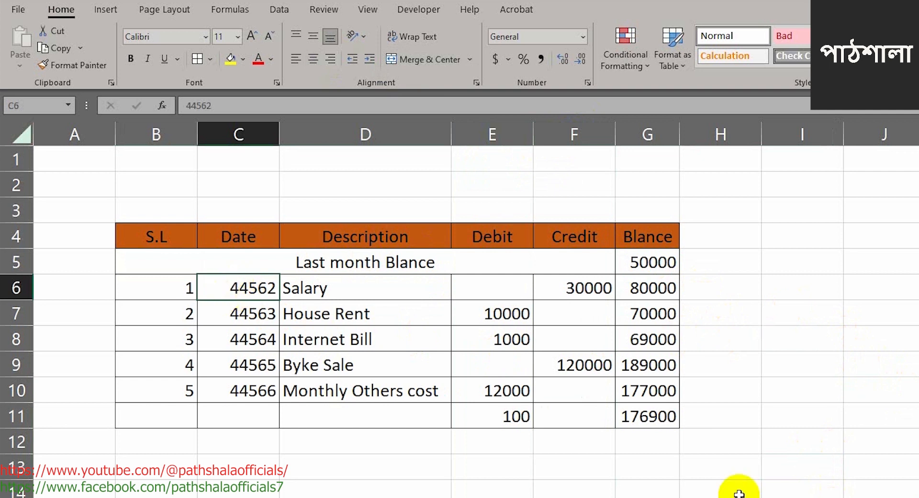
{"action": "type", "text": "01"}
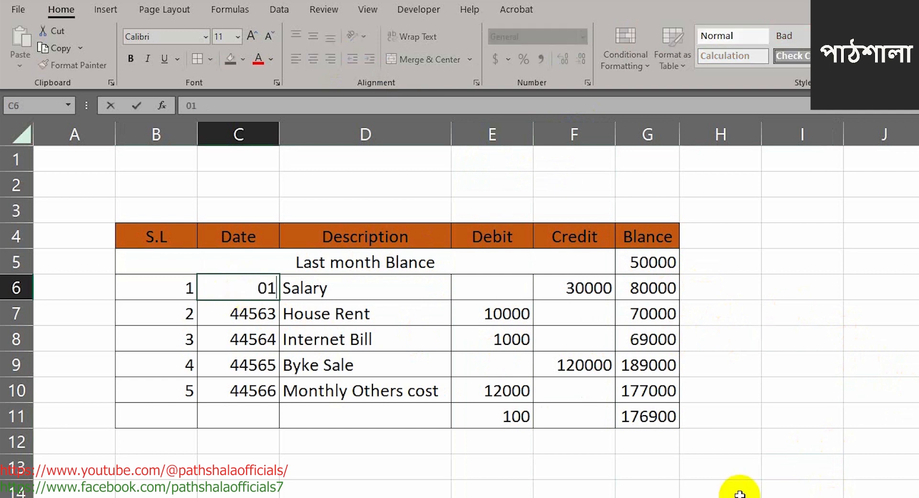
{"action": "type", "text": ".01.22"}
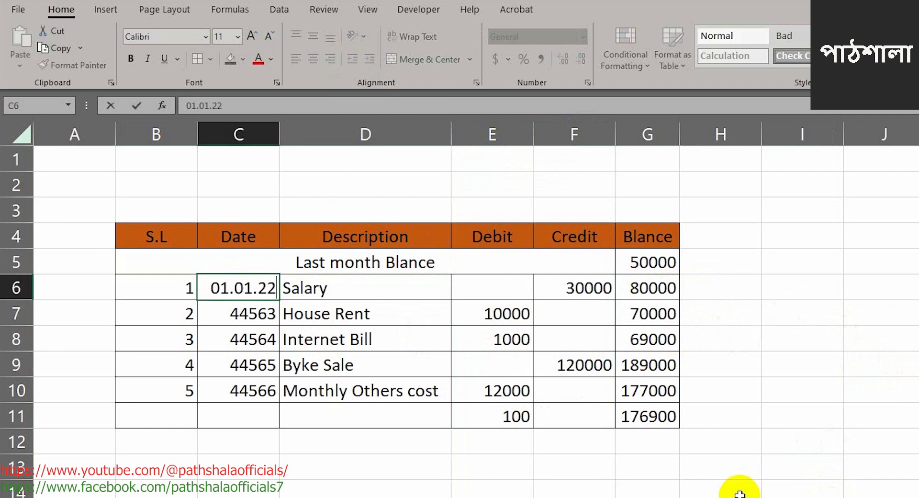
{"action": "key", "text": "Return"}
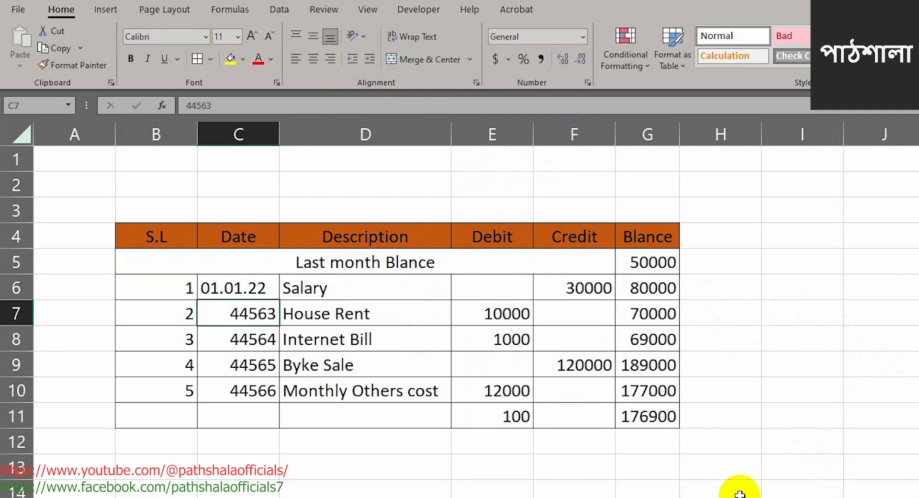
Fill the Salary date down as a series through C10 and autofit the Date column's width
{"action": "left_click", "coordinate": [240, 289]}
{"action": "left_click_drag", "start_coordinate": [278, 303], "coordinate": [278, 403]}
{"action": "left_click", "coordinate": [365, 493]}
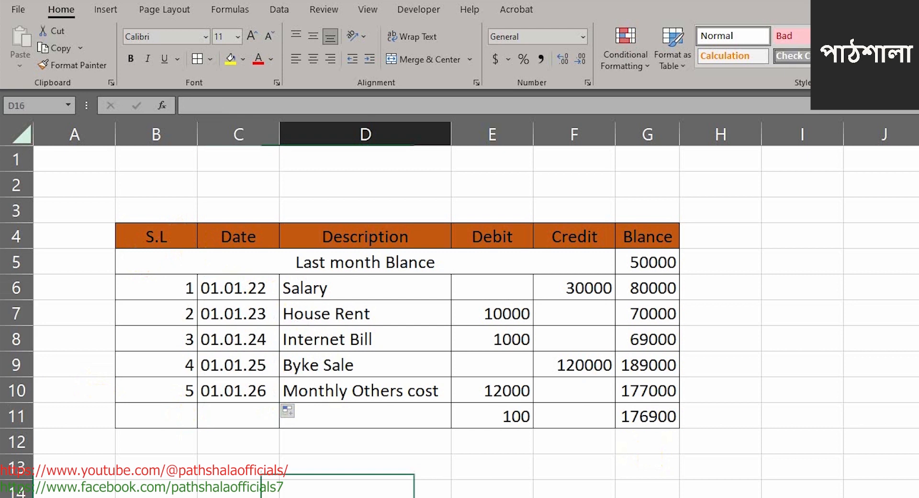
{"action": "double_click", "coordinate": [281, 132]}
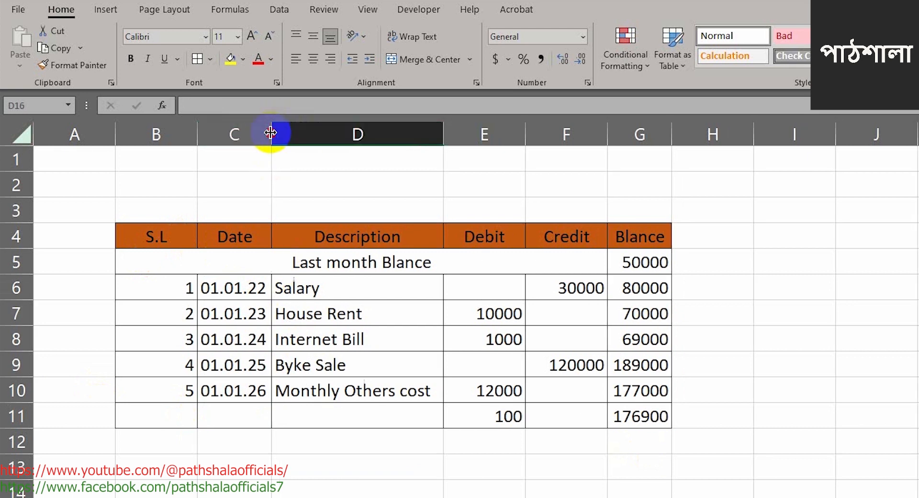
Widen the Date column and copy the Salary date 01.01.22 from C6 into C7:C10
{"action": "left_click_drag", "start_coordinate": [272, 133], "coordinate": [306, 133]}
{"action": "left_click", "coordinate": [252, 289]}
{"action": "key", "text": "ctrl+c"}
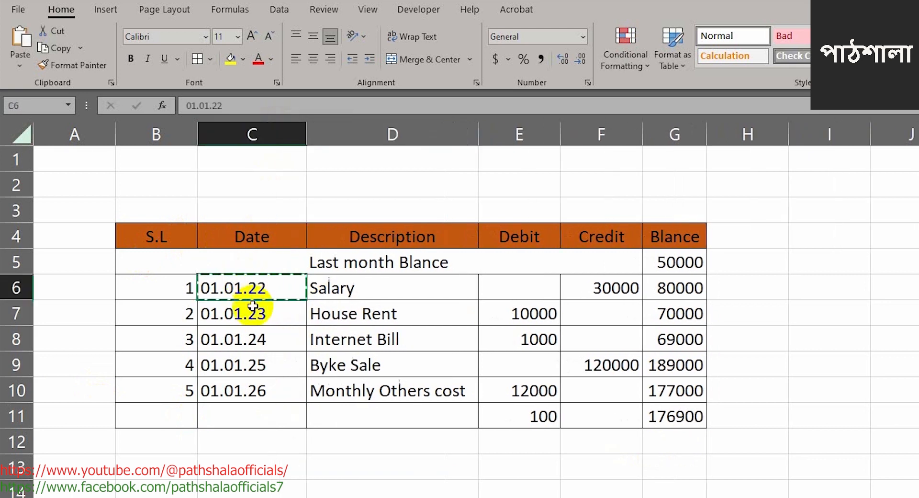
{"action": "left_click_drag", "start_coordinate": [253, 312], "coordinate": [260, 398]}
{"action": "key", "text": "ctrl+v"}
{"action": "left_click", "coordinate": [425, 496]}
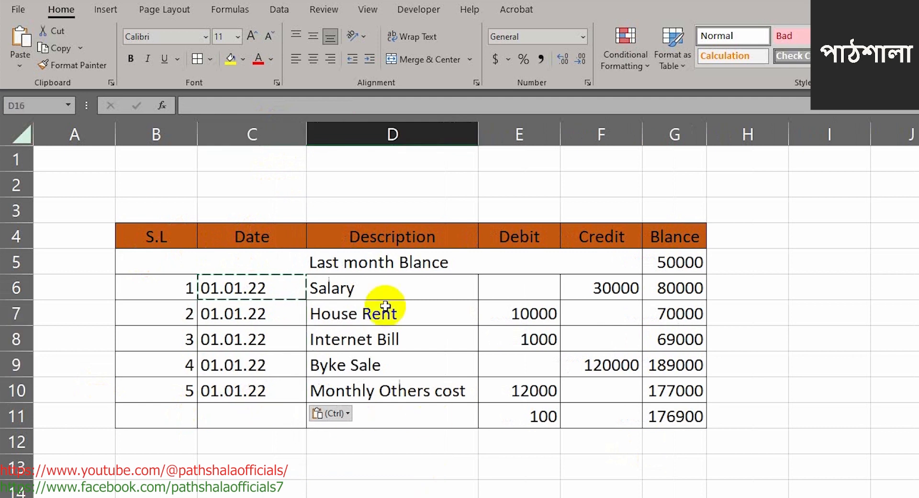
{"action": "key", "text": "Escape"}
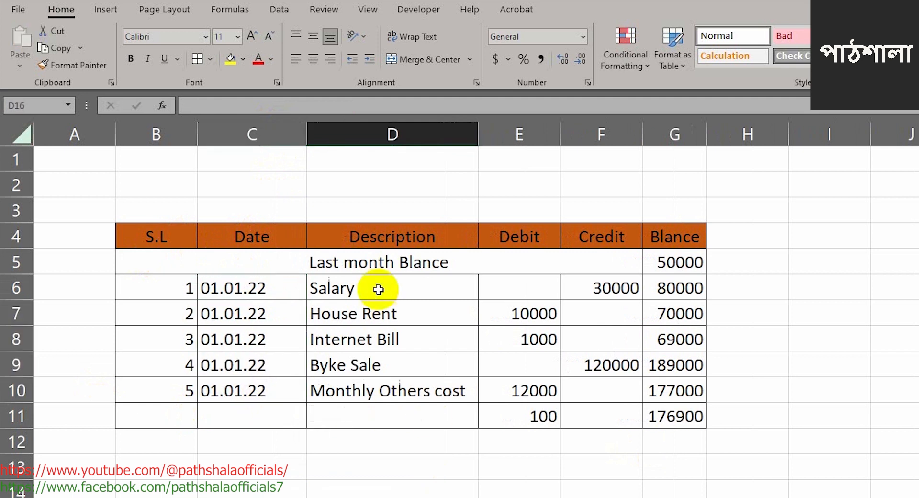
Clear the Blance amounts in G6:G11, keeping the Last month Blance in G5
{"action": "left_click", "coordinate": [622, 286]}
{"action": "left_click", "coordinate": [483, 288]}
{"action": "left_click", "coordinate": [672, 287]}
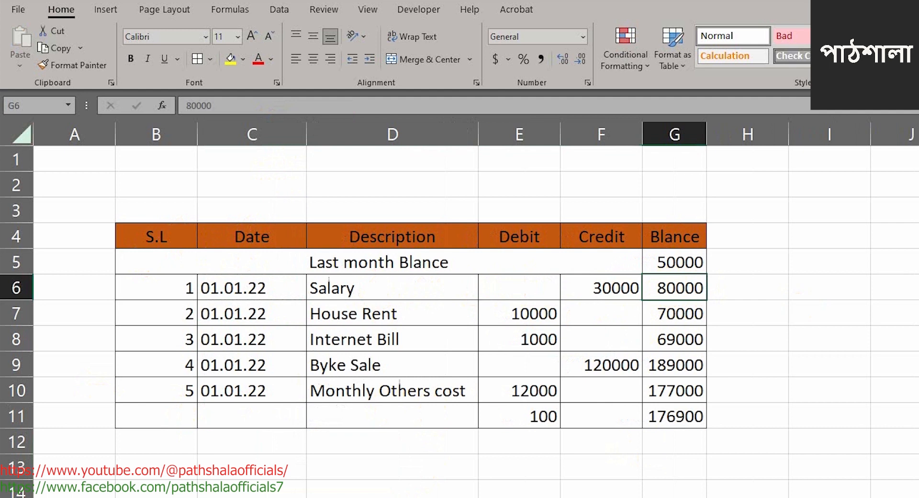
{"action": "key", "text": "Delete"}
{"action": "left_click_drag", "start_coordinate": [677, 288], "coordinate": [702, 427]}
{"action": "key", "text": "Delete"}
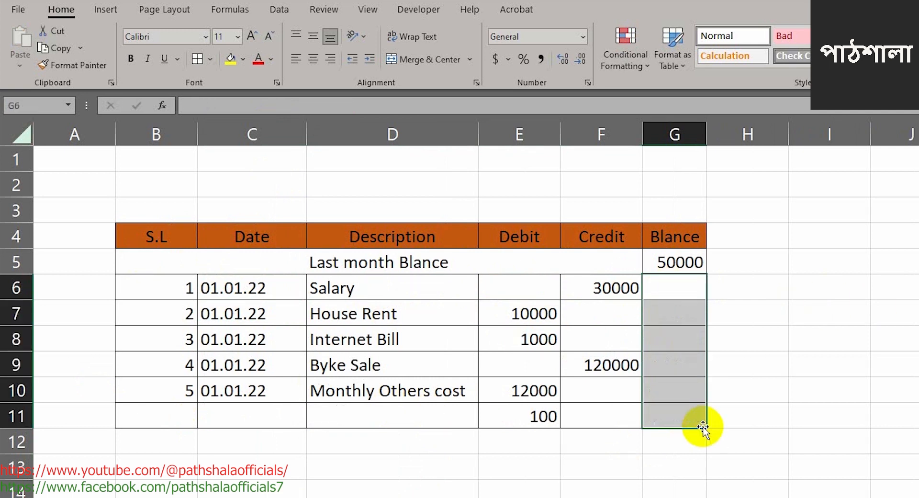
{"action": "left_click", "coordinate": [804, 385]}
Begin an IF formula in the Salary row's Blance cell, G6, with a nested AND function as its logical test
{"action": "left_click", "coordinate": [658, 286]}
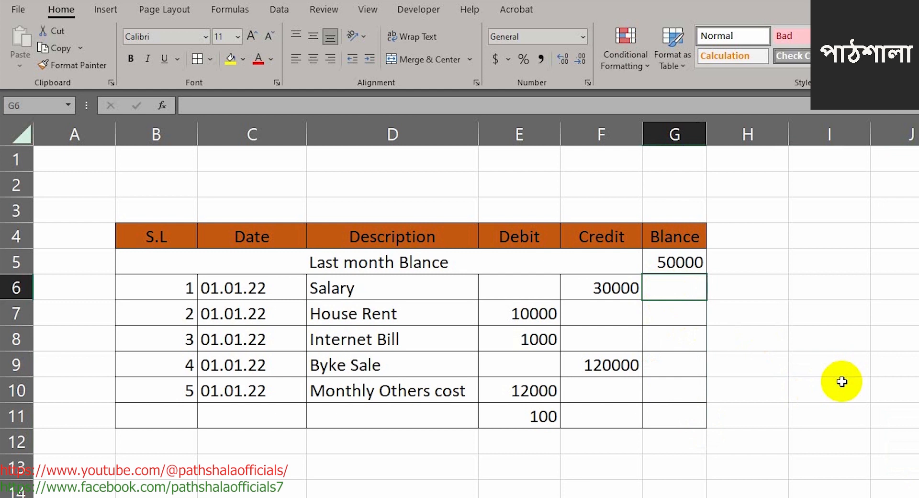
{"action": "type", "text": "="}
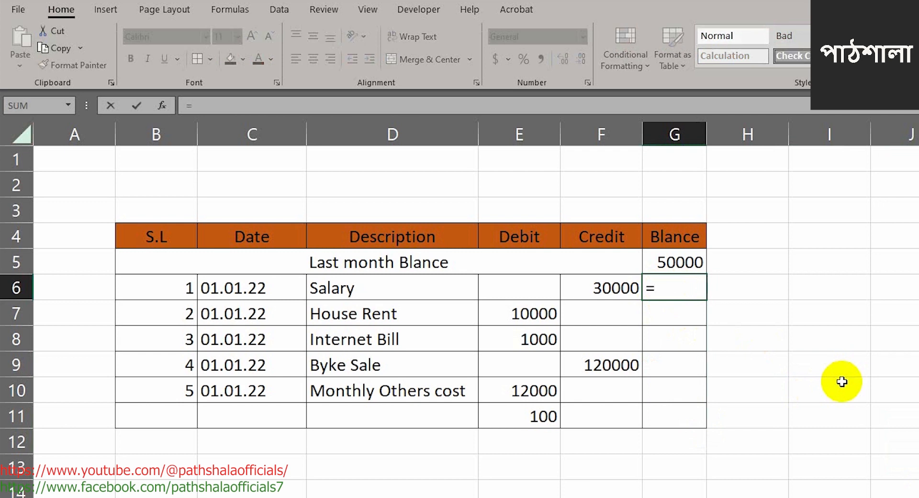
{"action": "type", "text": "if"}
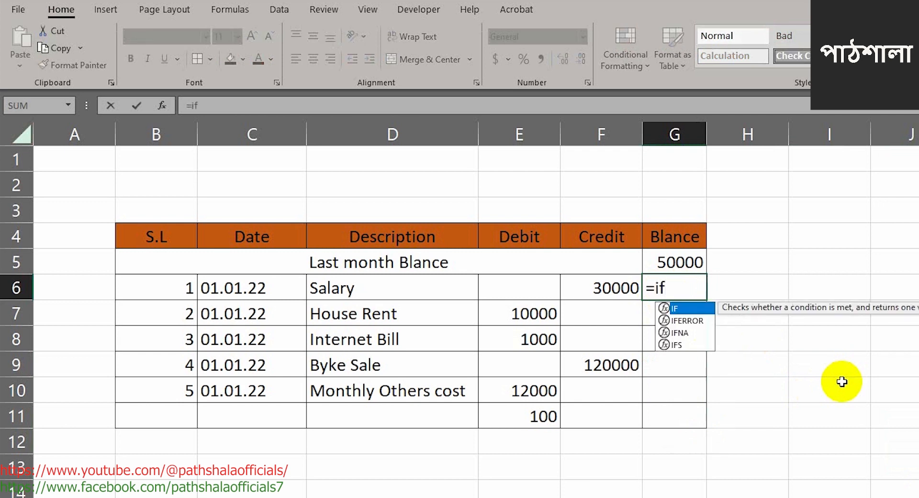
{"action": "key", "text": "Tab"}
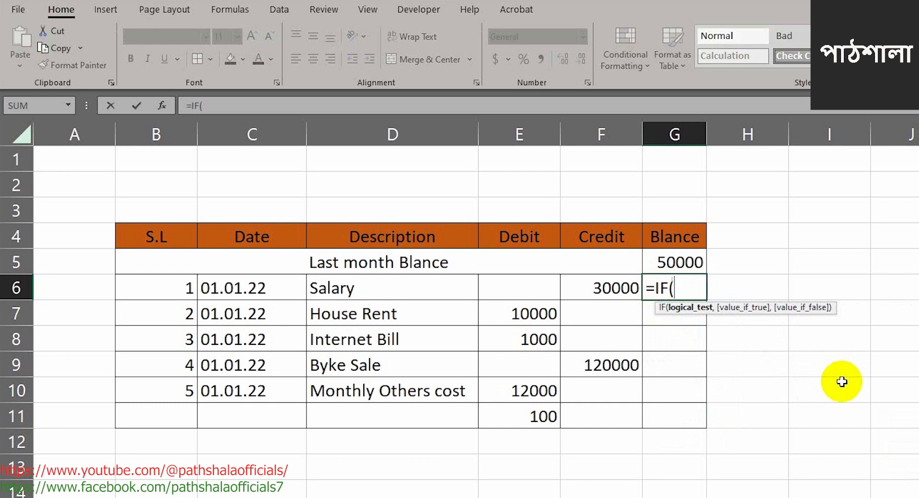
{"action": "type", "text": "and"}
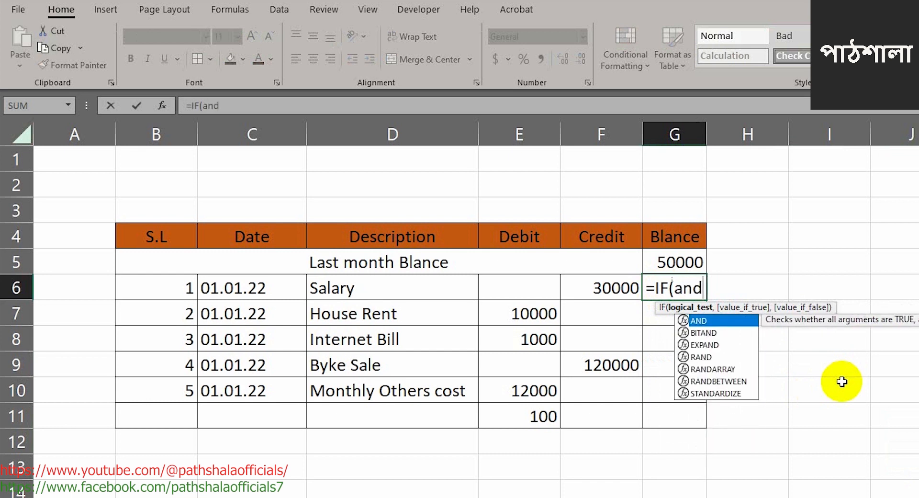
{"action": "key", "text": "Tab"}
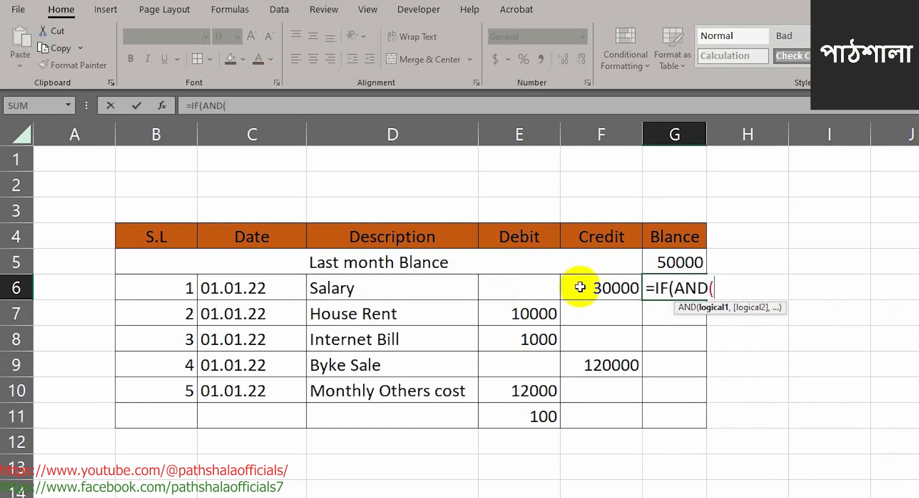
Add the conditions E6="" and F6="" to the AND test, checking for empty Debit and Credit cells
{"action": "left_click", "coordinate": [519, 289]}
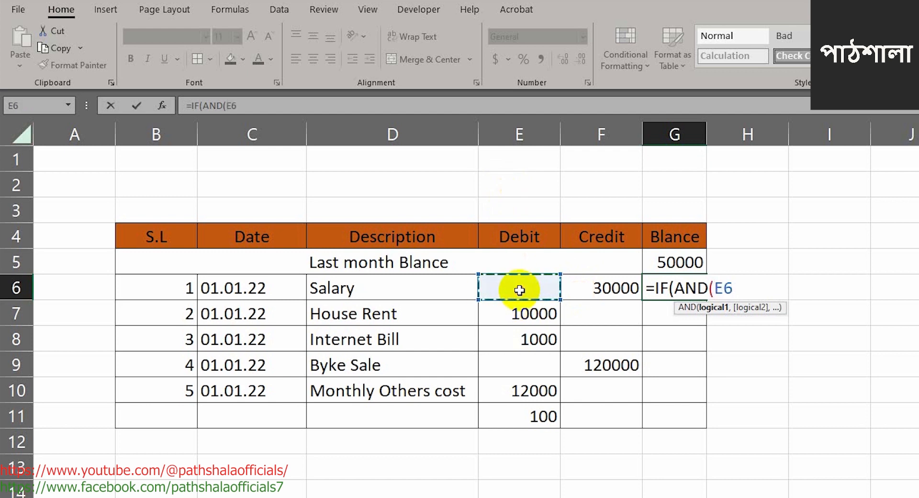
{"action": "type", "text": "="}
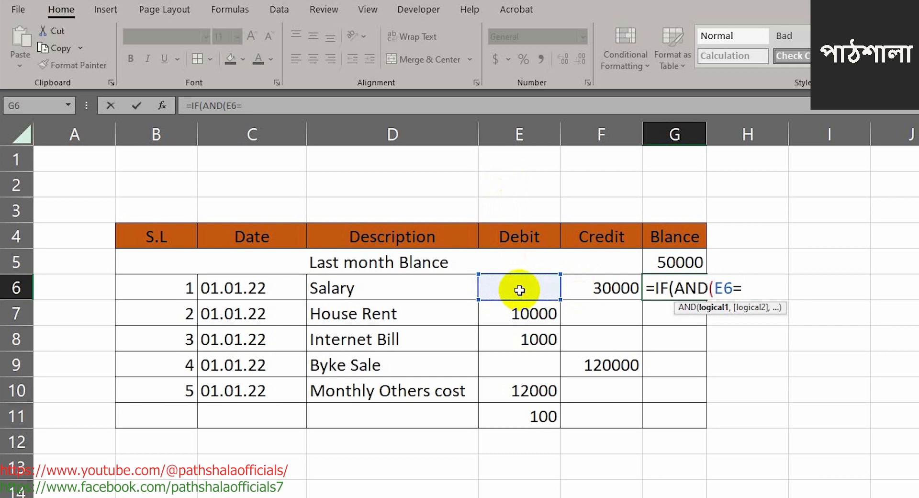
{"action": "type", "text": "0,"}
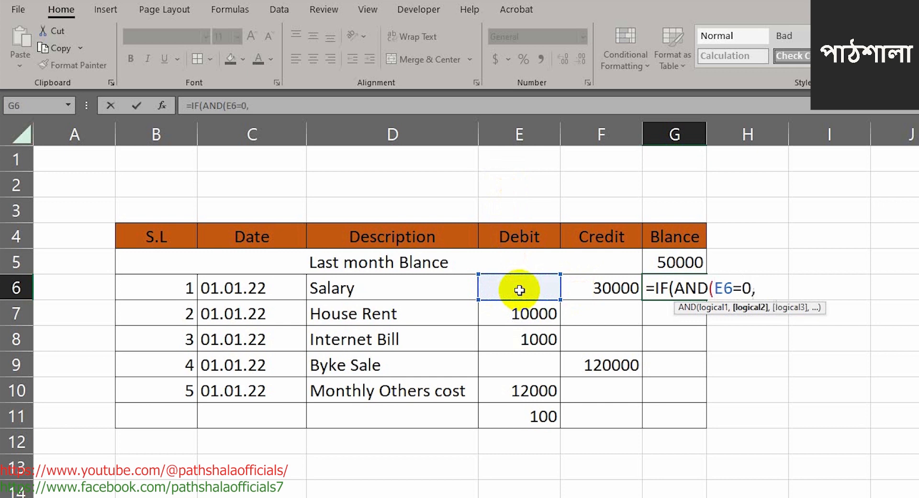
{"action": "key", "text": "BackSpace"}
{"action": "key", "text": "BackSpace"}
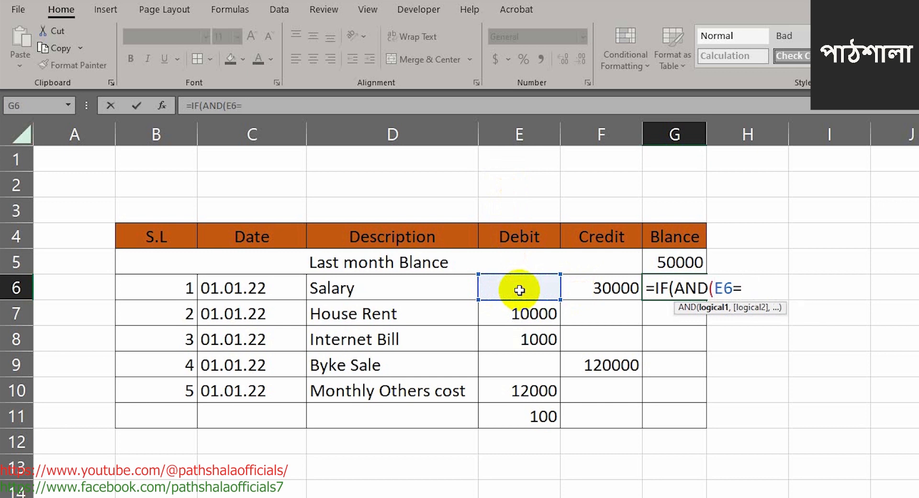
{"action": "type", "text": "\""}
{"action": "type", "text": ","}
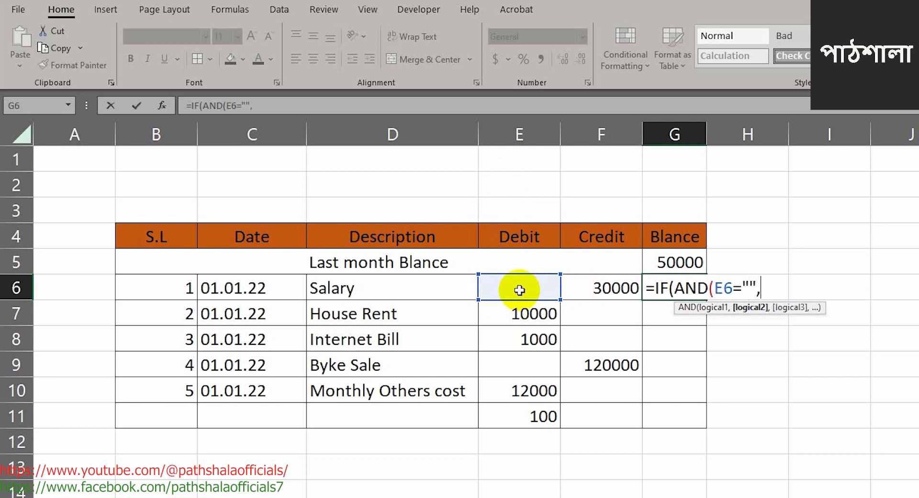
{"action": "left_click", "coordinate": [604, 287]}
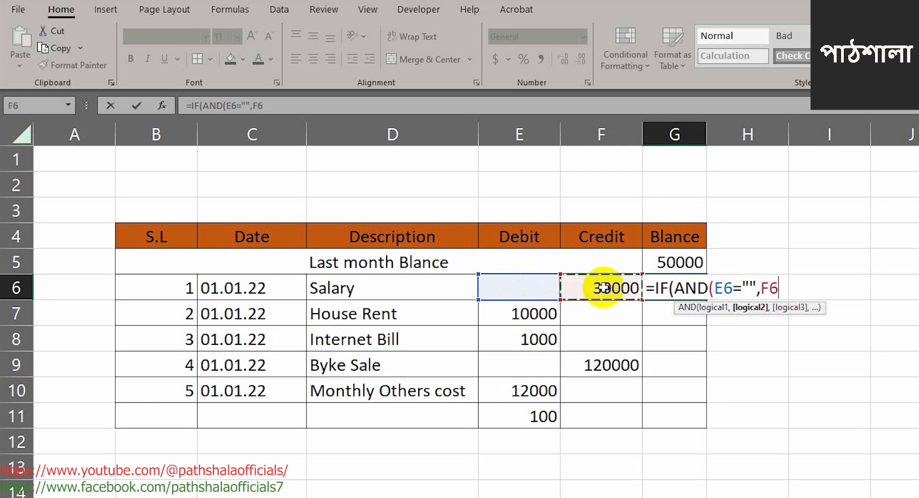
{"action": "type", "text": "="}
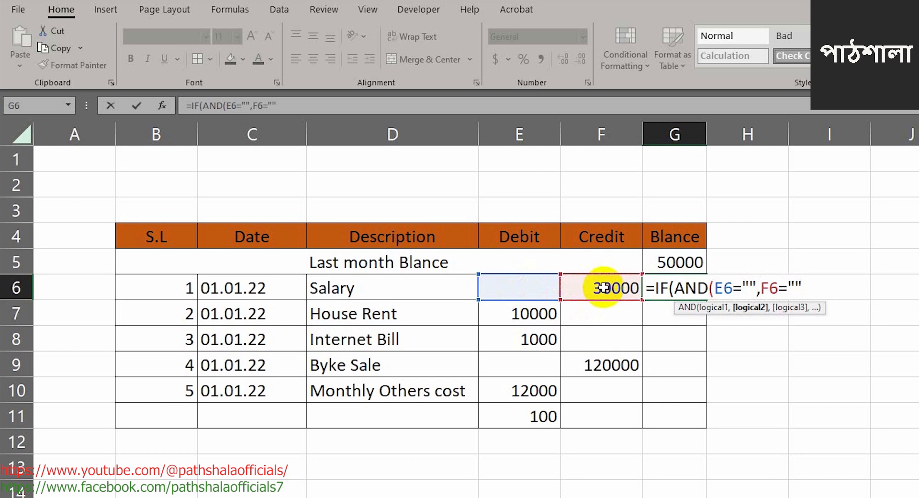
{"action": "type", "text": "\"\")"}
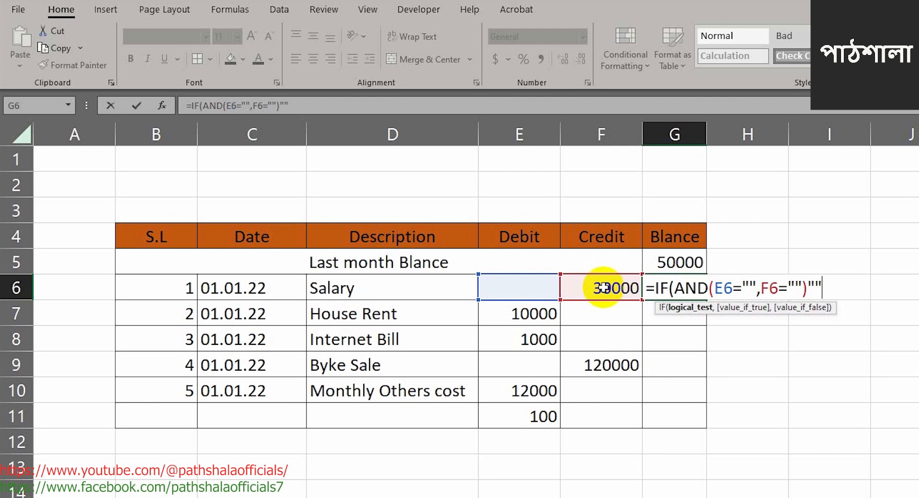
Complete the G6 formula as =IF(AND(E6="",F6="")," ",G5+F6-E6), returning a blank when both entries are empty
{"action": "type", "text": ","}
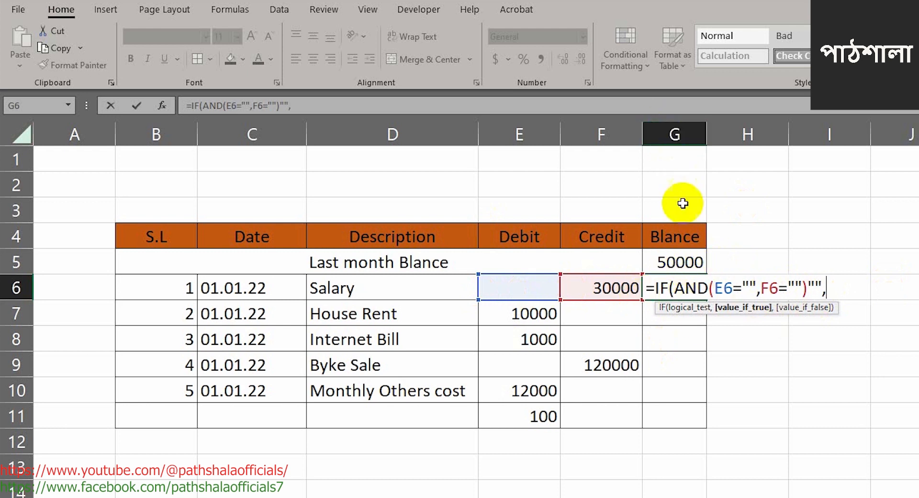
{"action": "left_click", "coordinate": [683, 260]}
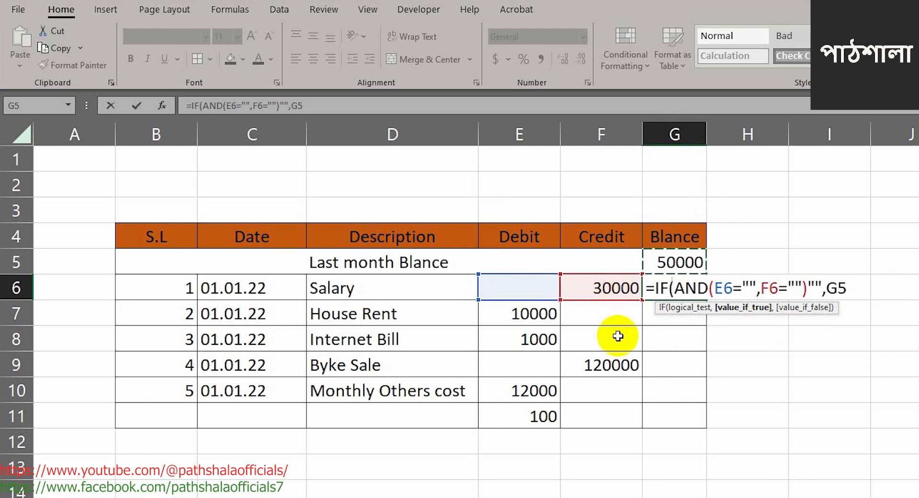
{"action": "type", "text": "+"}
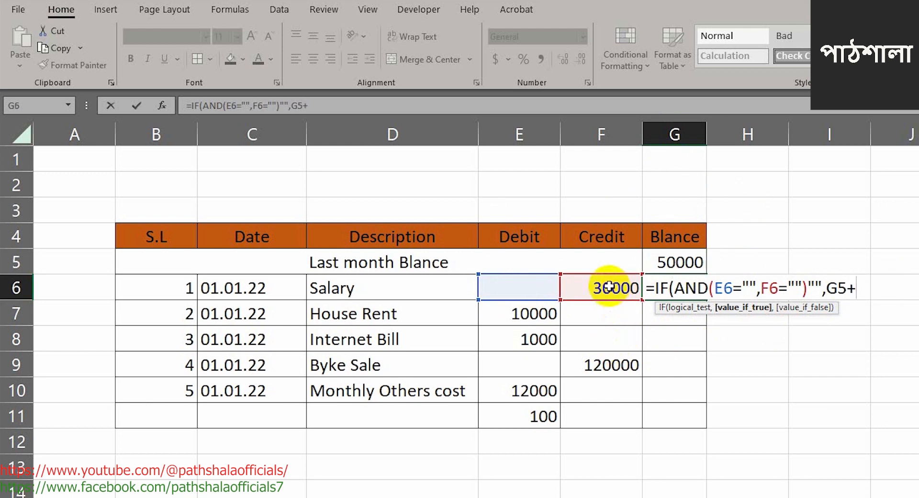
{"action": "left_click", "coordinate": [608, 286]}
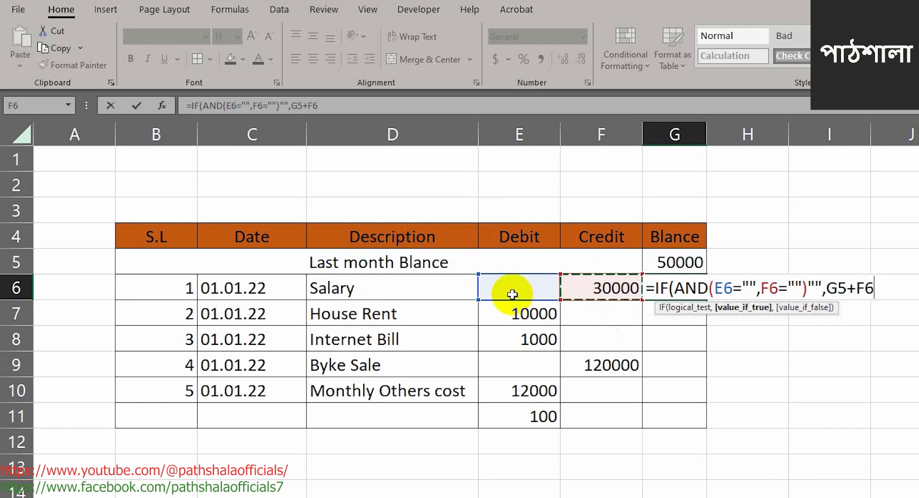
{"action": "type", "text": "-"}
{"action": "left_click", "coordinate": [512, 294]}
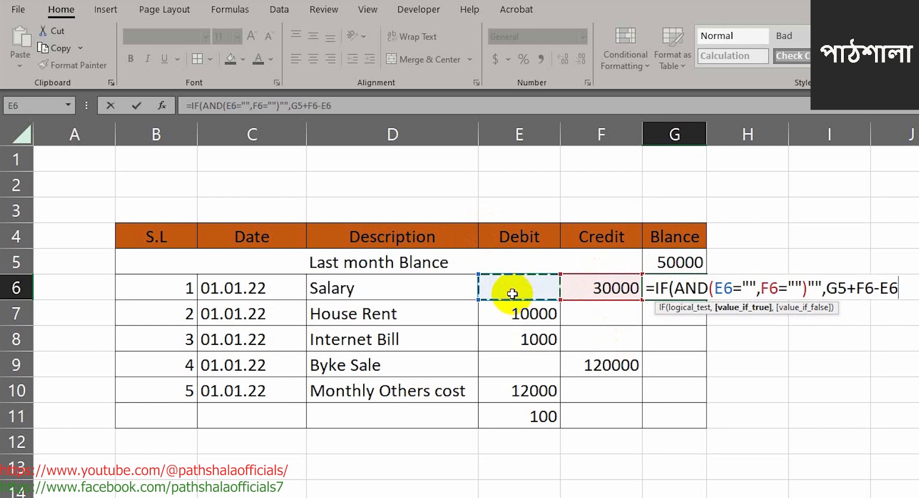
{"action": "key", "text": "Return"}
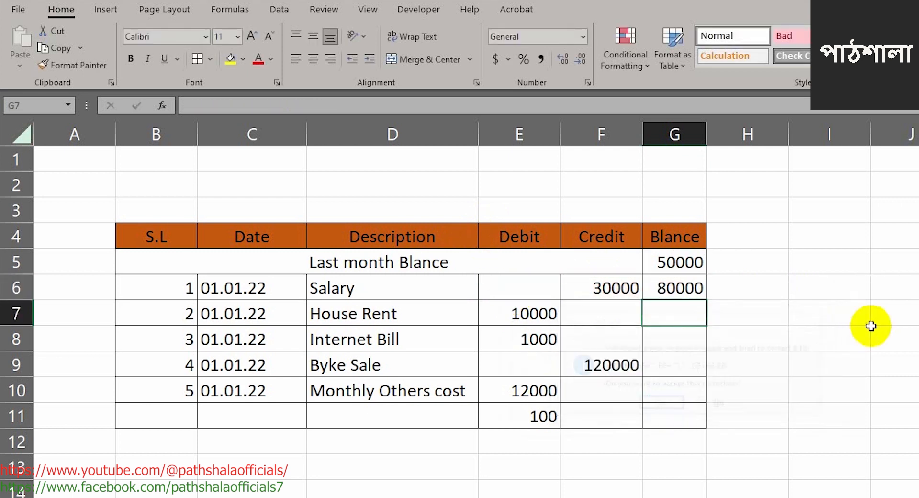
Fill the Blance formula from G6 down through G11
{"action": "left_click", "coordinate": [660, 267]}
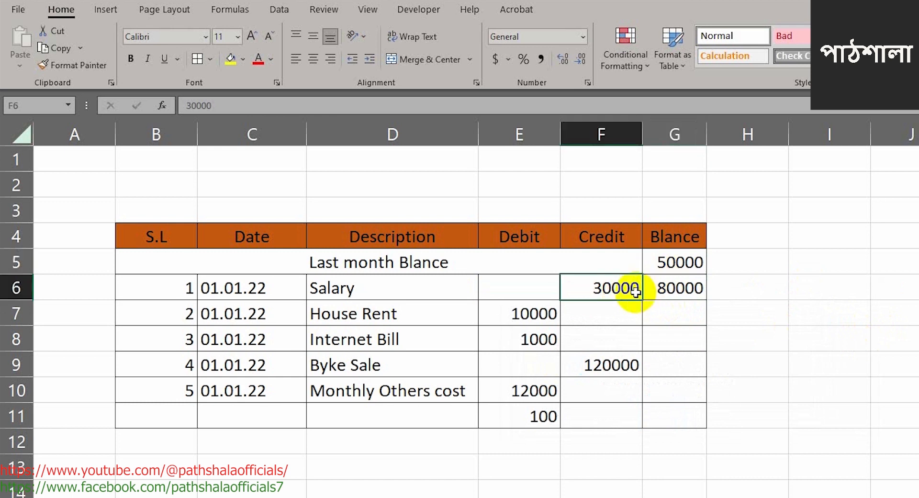
{"action": "left_click", "coordinate": [694, 291]}
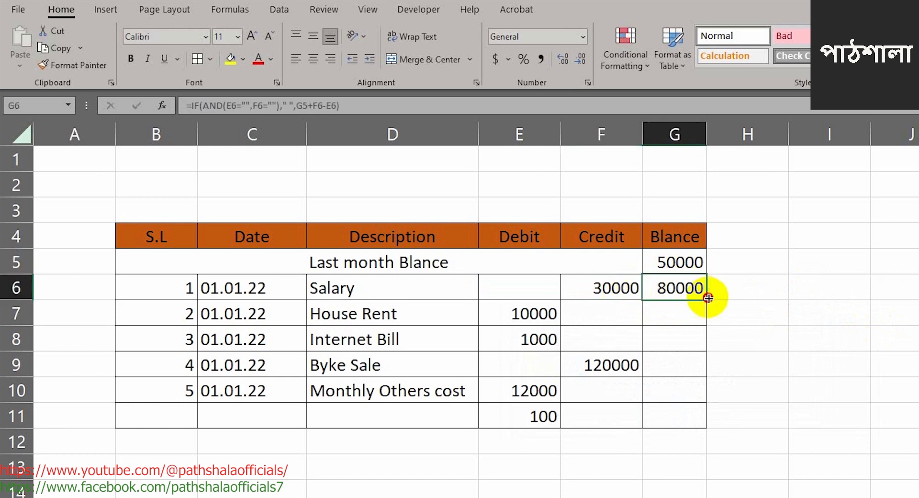
{"action": "left_click_drag", "start_coordinate": [706, 299], "coordinate": [708, 432]}
{"action": "left_click", "coordinate": [652, 465]}
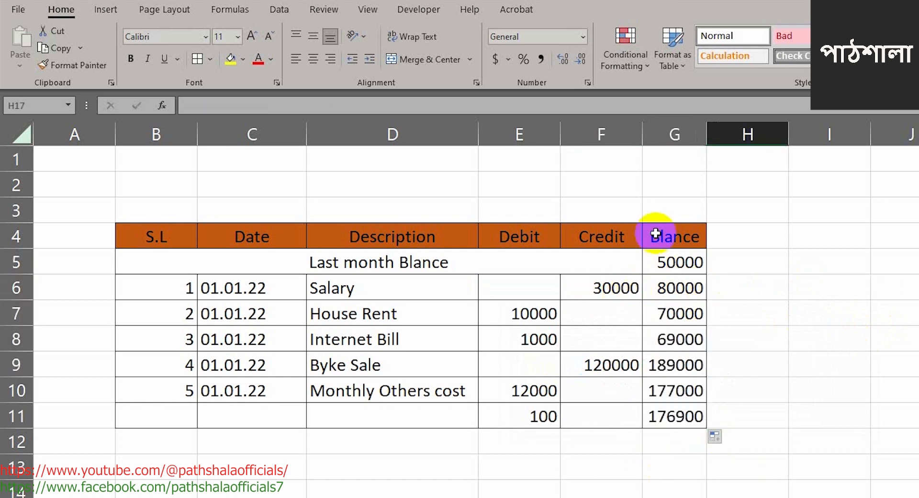
Clear all the Debit and Credit amounts in E6:F11
{"action": "left_click", "coordinate": [662, 287]}
{"action": "left_click_drag", "start_coordinate": [519, 287], "coordinate": [595, 418]}
{"action": "key", "text": "Delete"}
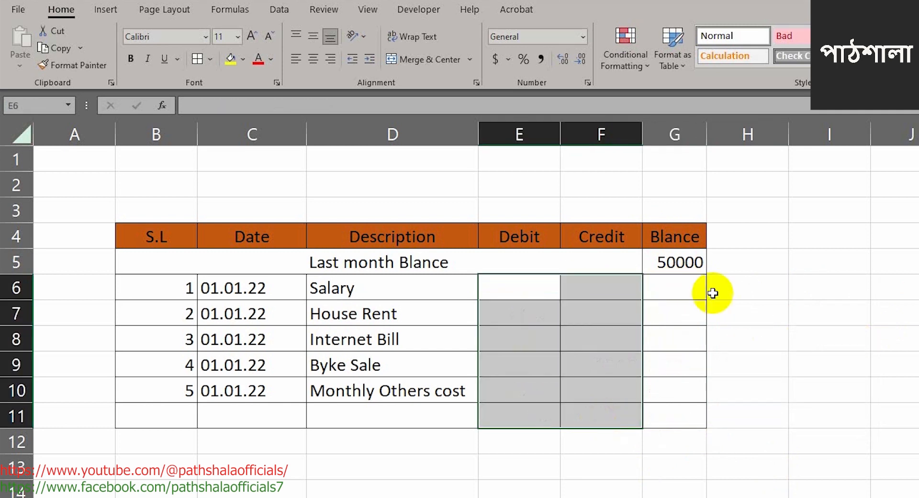
Set the Last month Blance amount in G5 to 1000
{"action": "left_click", "coordinate": [655, 261]}
{"action": "type", "text": "1000"}
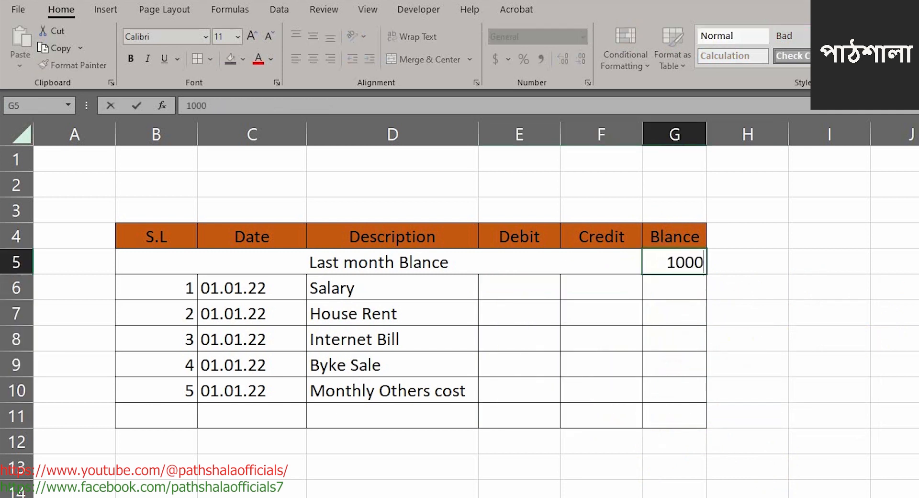
{"action": "key", "text": "Return"}
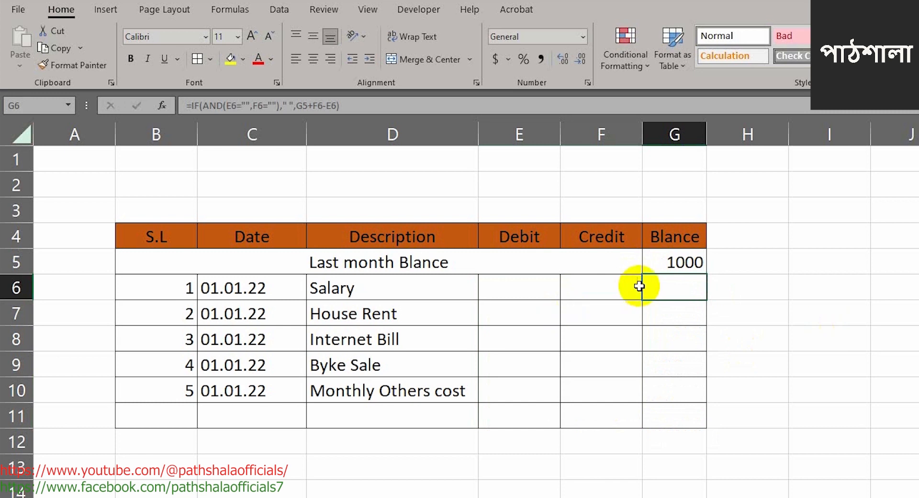
Enter a Debit of 100 and a Credit of 500 in the Salary row
{"action": "left_click", "coordinate": [535, 291]}
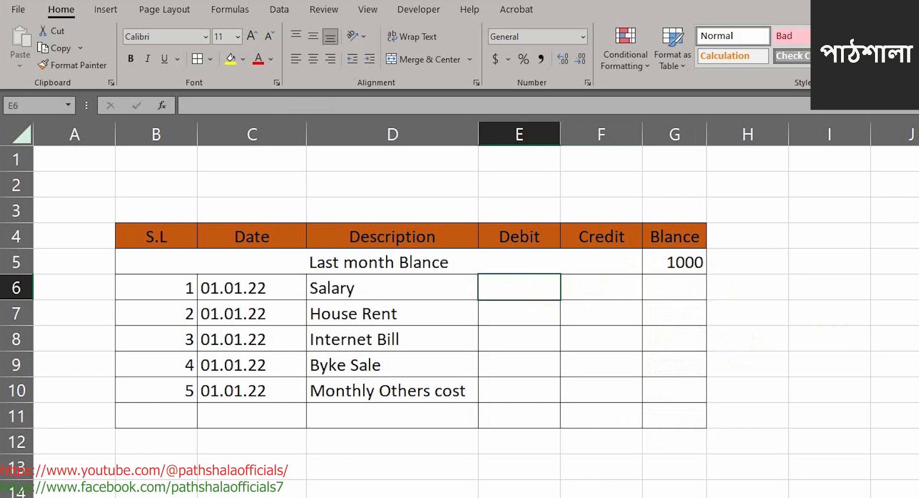
{"action": "type", "text": "100"}
{"action": "key", "text": "Return"}
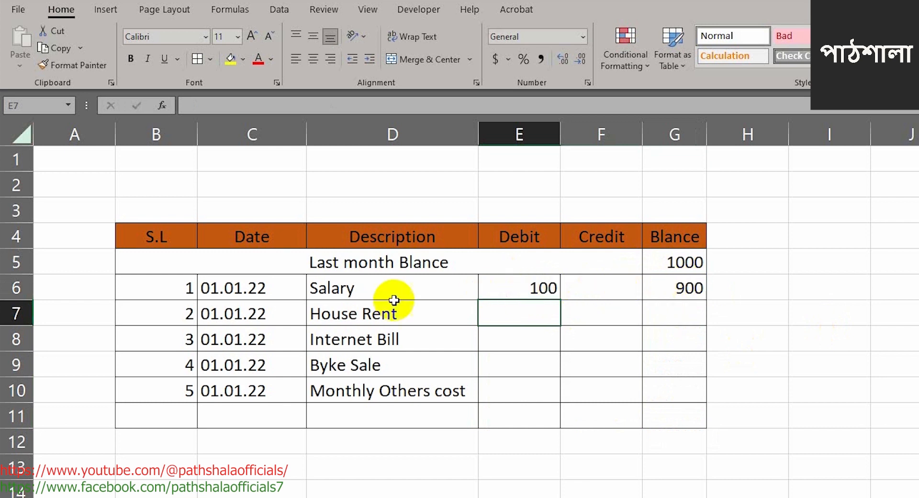
{"action": "left_click", "coordinate": [591, 287]}
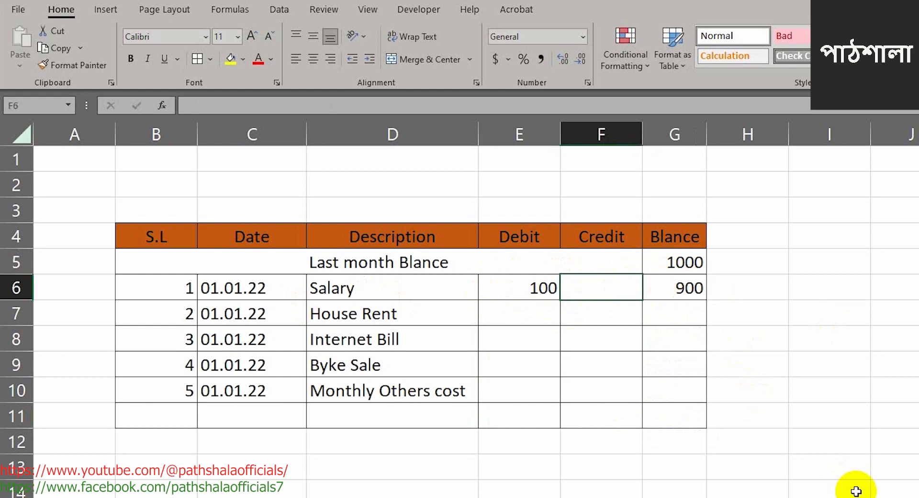
{"action": "type", "text": "500"}
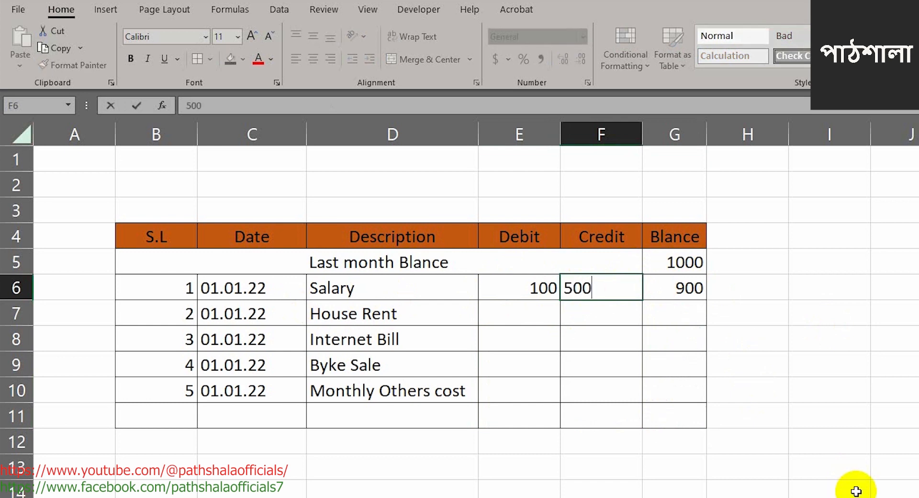
{"action": "key", "text": "Return"}
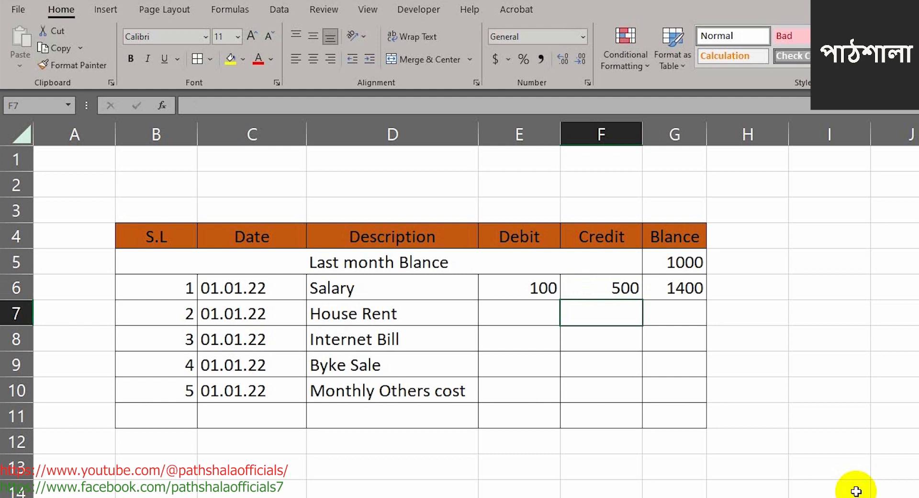
Enter Debit amounts of 500 for House Rent and 200 for Internet Bill
{"action": "key", "text": "Left"}
{"action": "key", "text": "Up"}
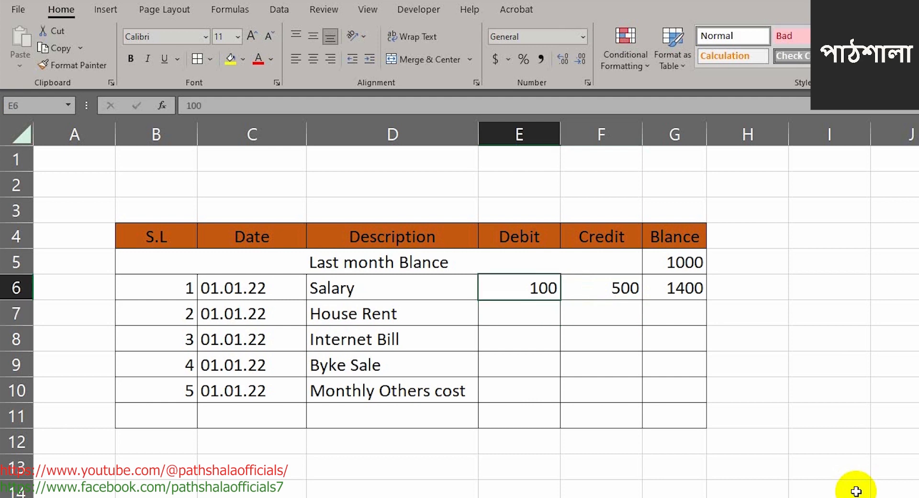
{"action": "key", "text": "Down"}
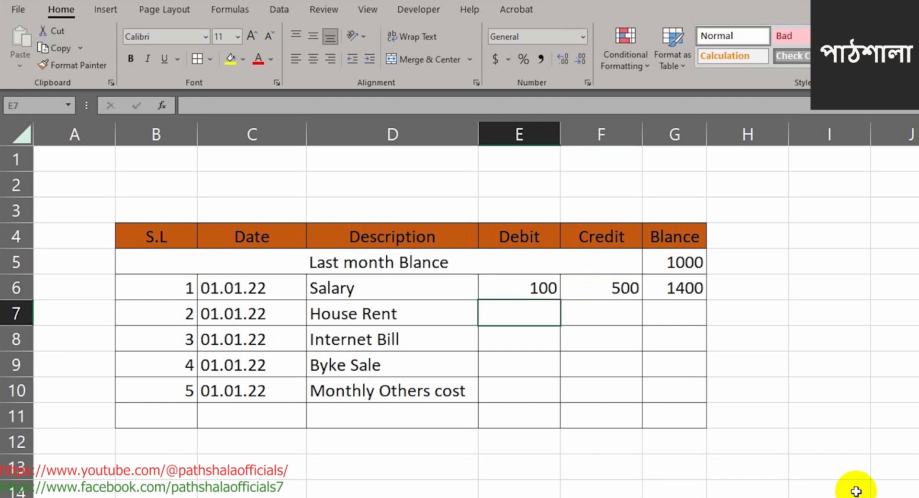
{"action": "type", "text": "500"}
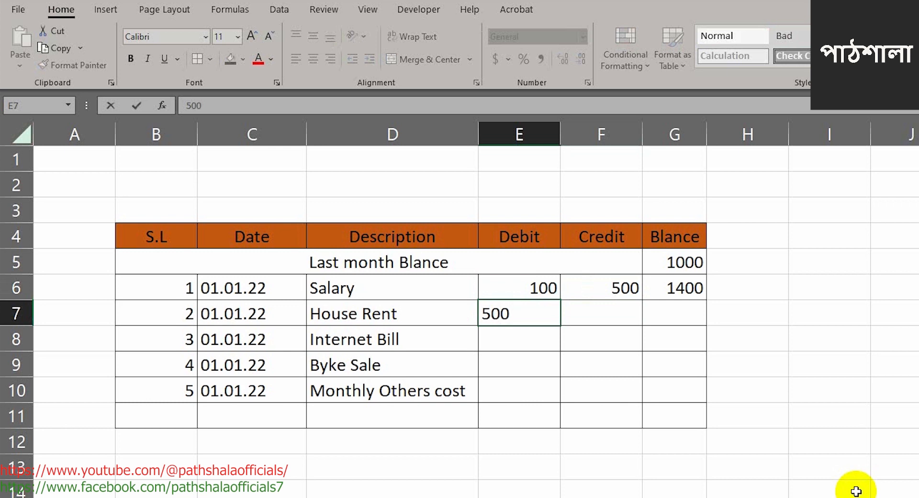
{"action": "key", "text": "Return"}
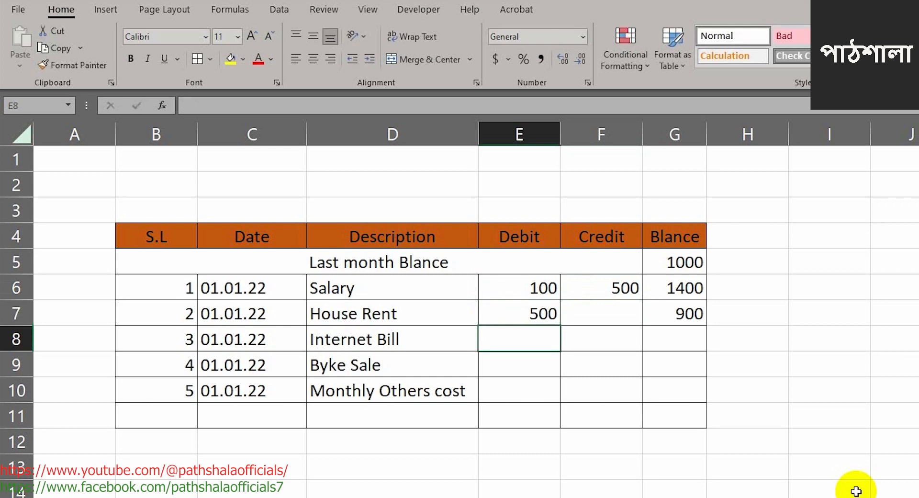
{"action": "type", "text": "200"}
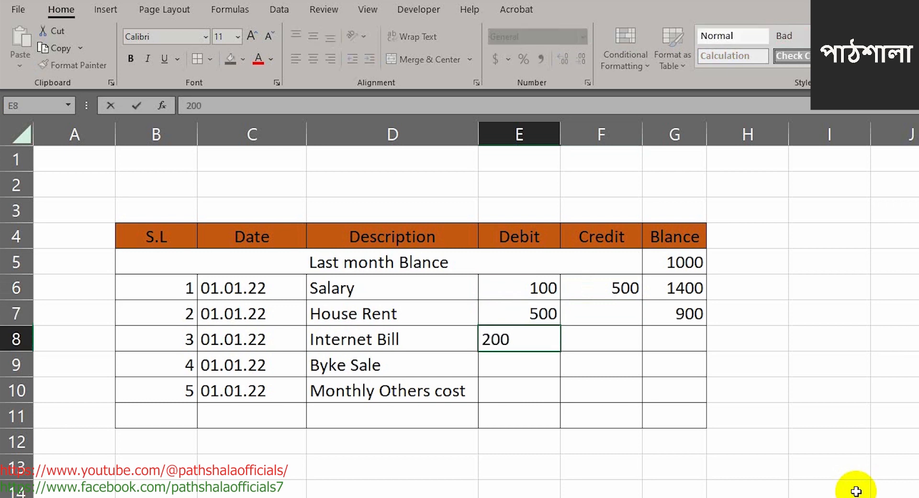
{"action": "key", "text": "Return"}
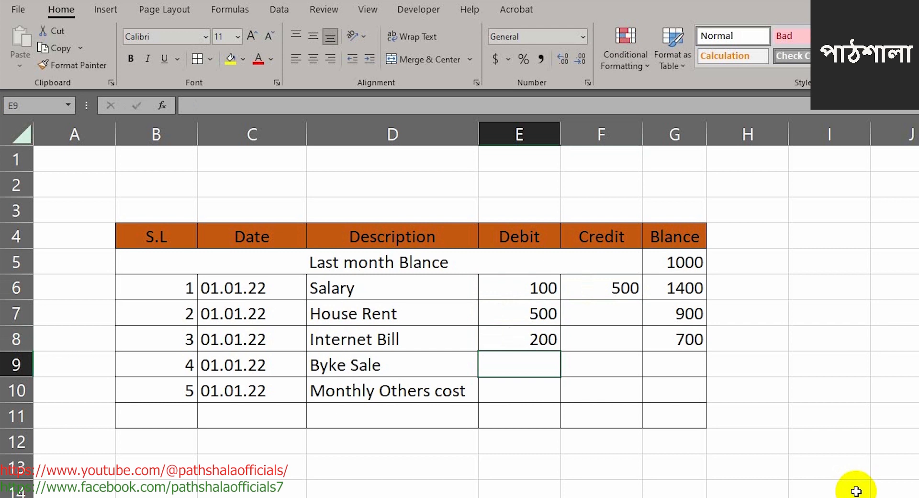
Enter a Credit of 5000 for Byke Sale and a Debit of 700 for Monthly Others cost
{"action": "key", "text": "Right"}
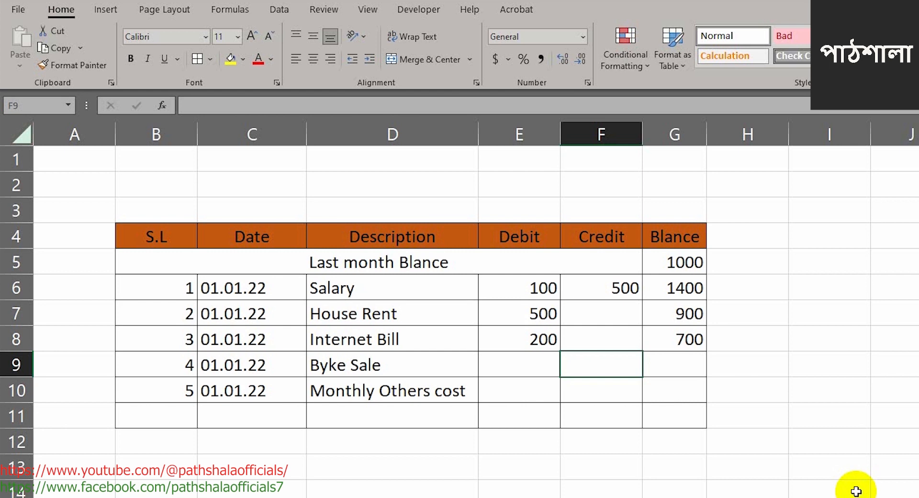
{"action": "type", "text": "5000"}
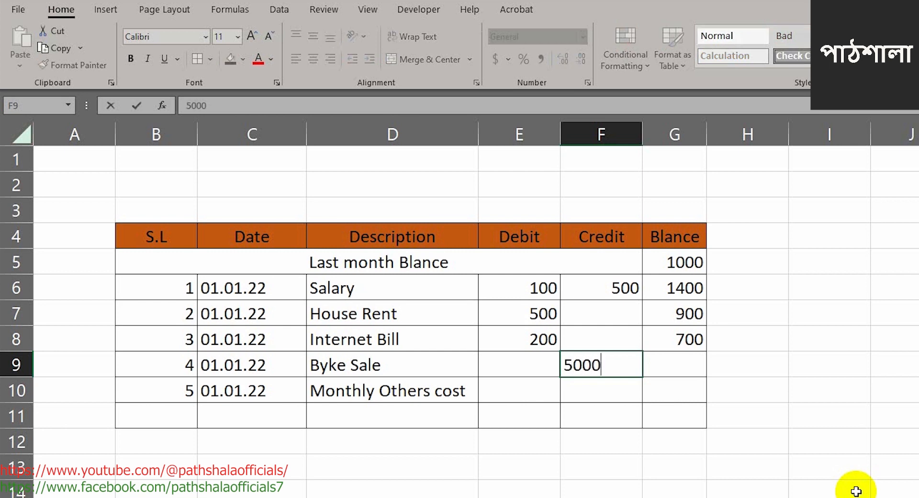
{"action": "key", "text": "Return"}
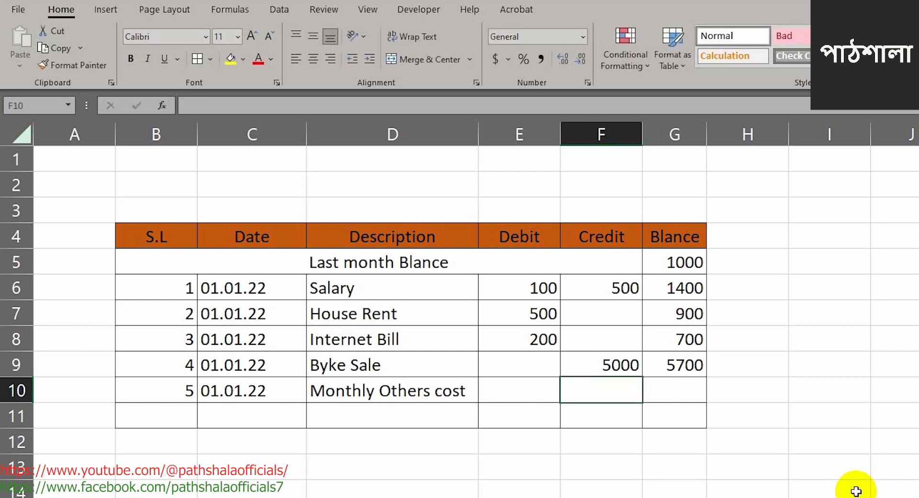
{"action": "key", "text": "Left"}
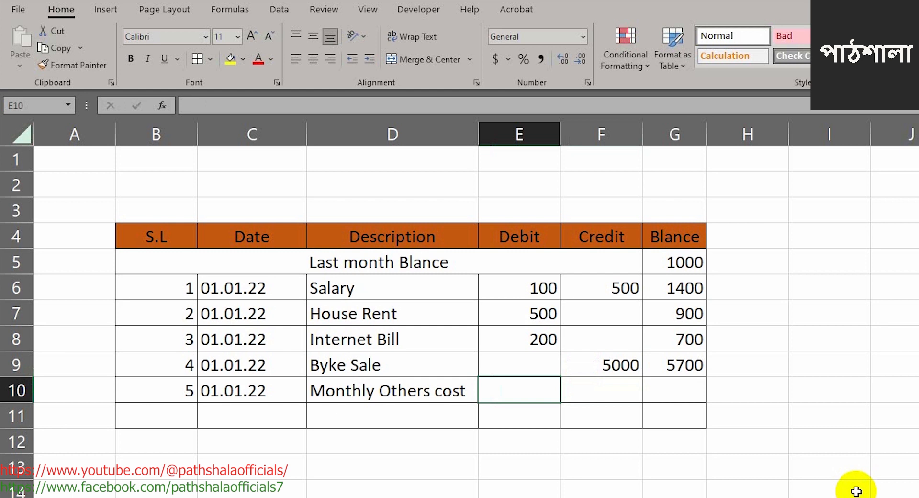
{"action": "type", "text": "700"}
{"action": "key", "text": "Tab"}
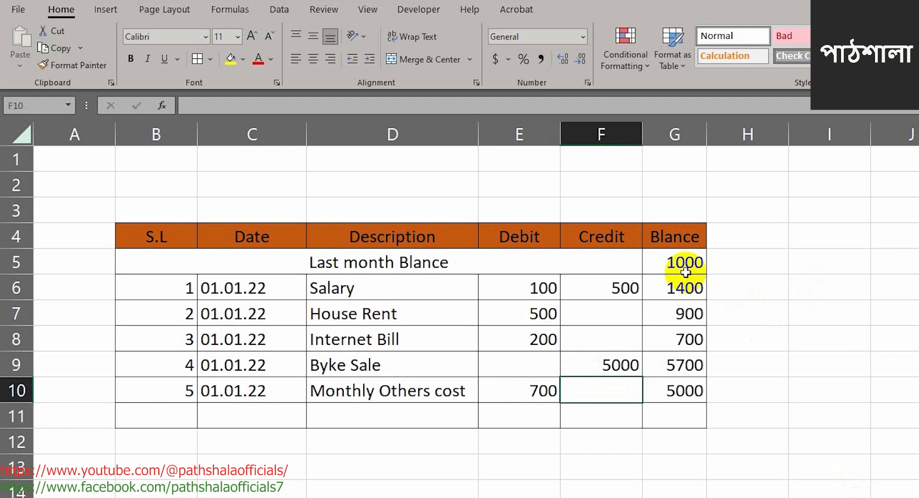
Examine the running Blance amounts from G5 down to G10 against the entered debits and credits
{"action": "left_click", "coordinate": [700, 389]}
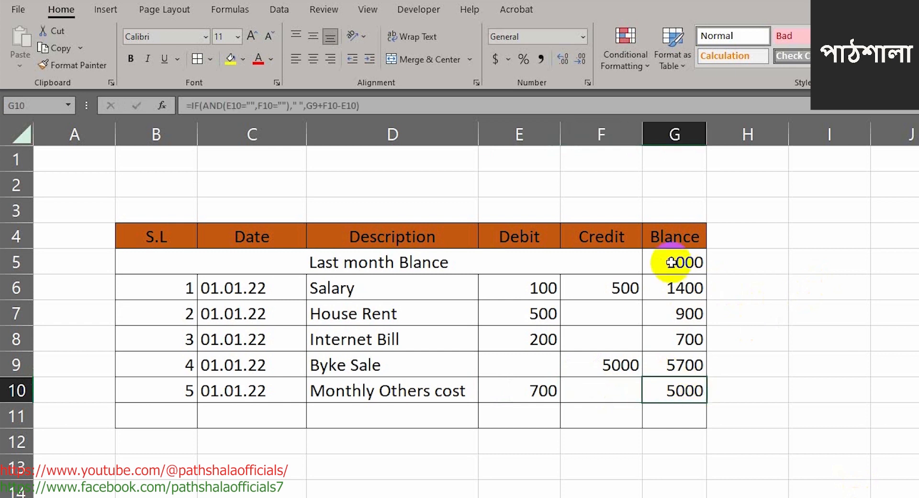
{"action": "left_click_drag", "start_coordinate": [677, 259], "coordinate": [685, 391]}
{"action": "left_click", "coordinate": [685, 391]}
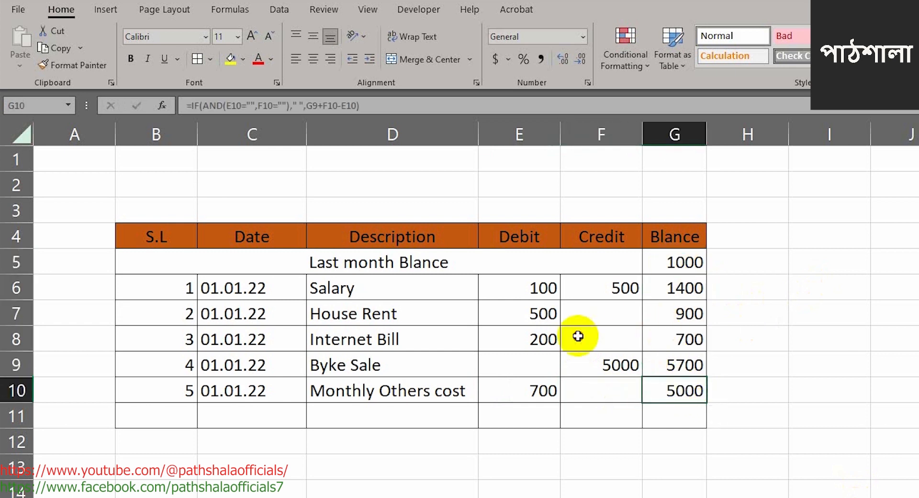
{"action": "left_click", "coordinate": [580, 335]}
{"action": "left_click", "coordinate": [660, 338]}
{"action": "left_click", "coordinate": [682, 393]}
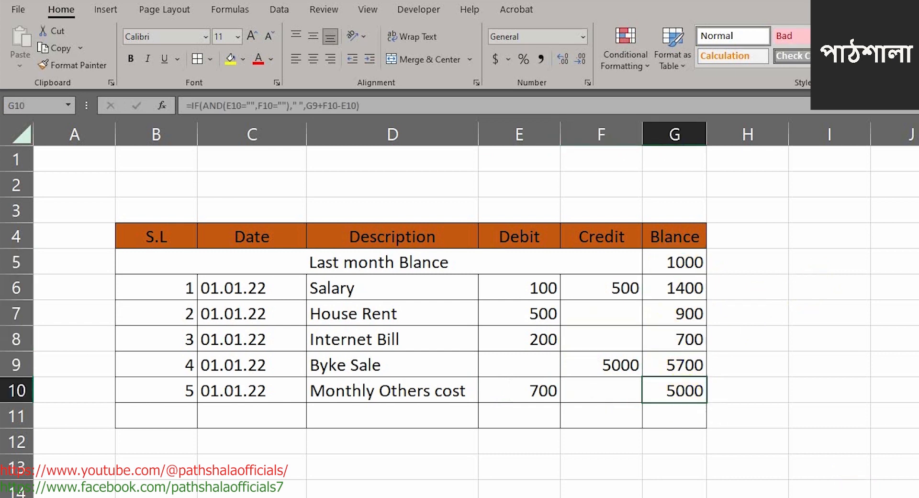
{"action": "left_click", "coordinate": [886, 495]}
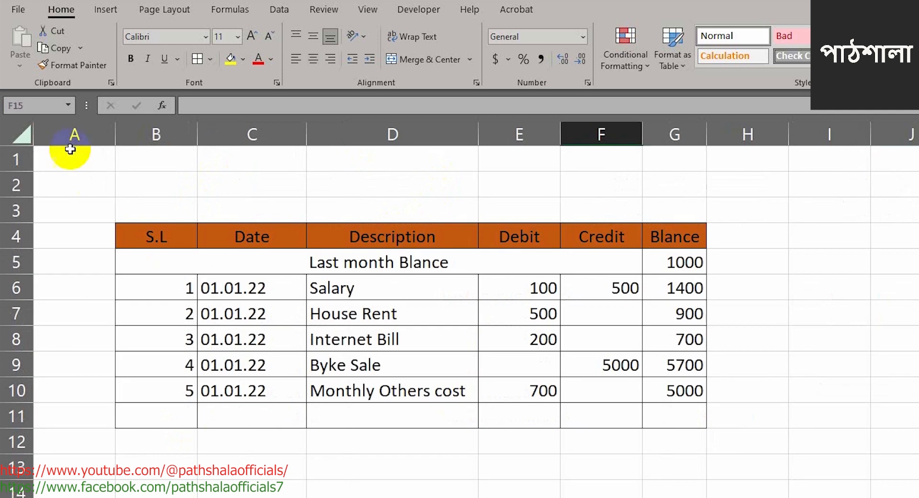
Fill the whole of column A with a medium grey theme colour
{"action": "left_click", "coordinate": [73, 134]}
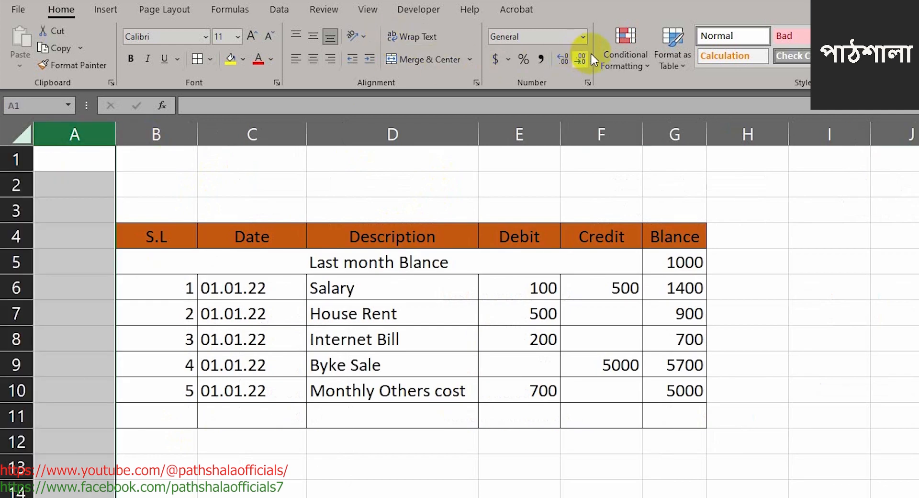
{"action": "left_click", "coordinate": [243, 59]}
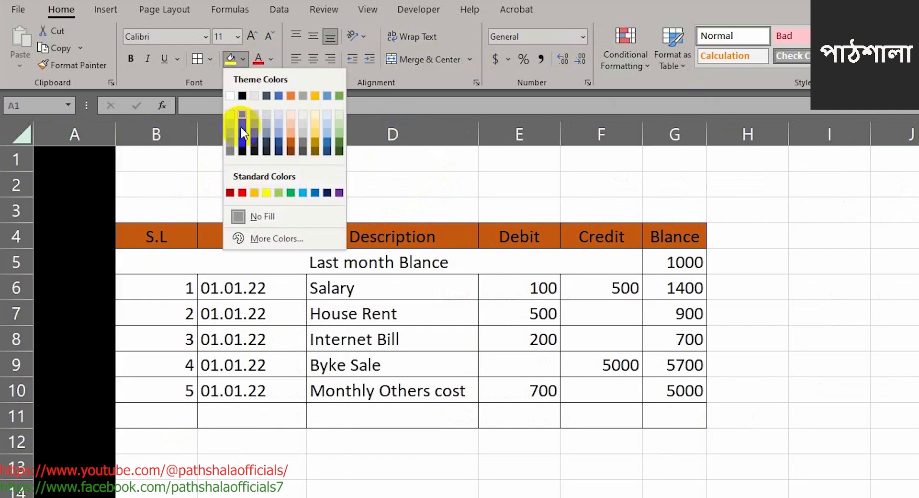
{"action": "left_click", "coordinate": [230, 142]}
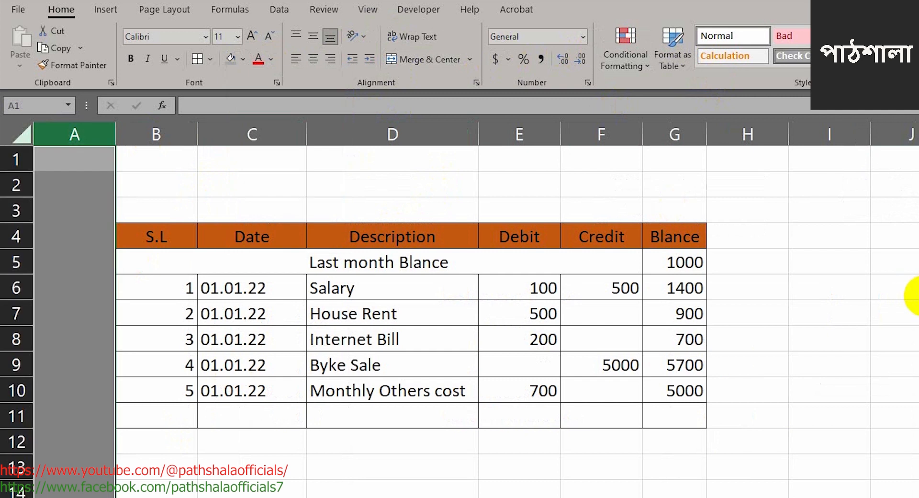
{"action": "left_click", "coordinate": [888, 287]}
Fill every column from H to the sheet's last column with the same grey as column A
{"action": "left_click", "coordinate": [757, 136]}
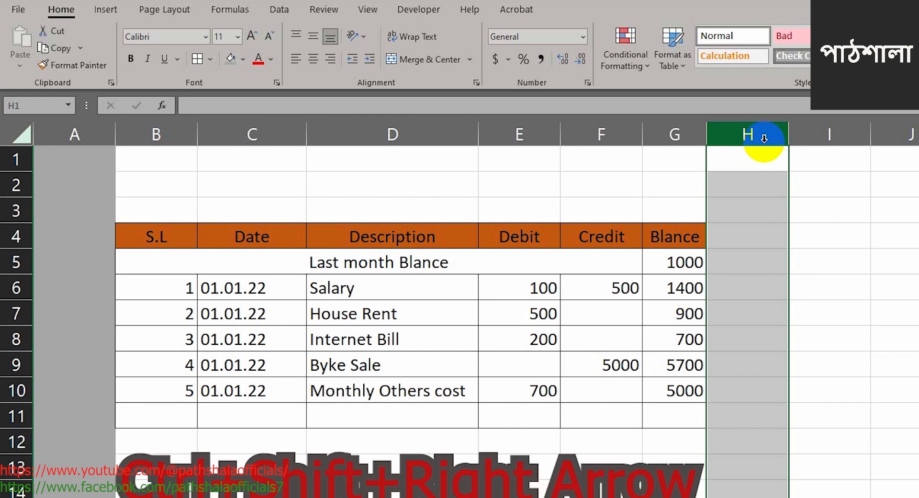
{"action": "key", "text": "ctrl+shift+Right"}
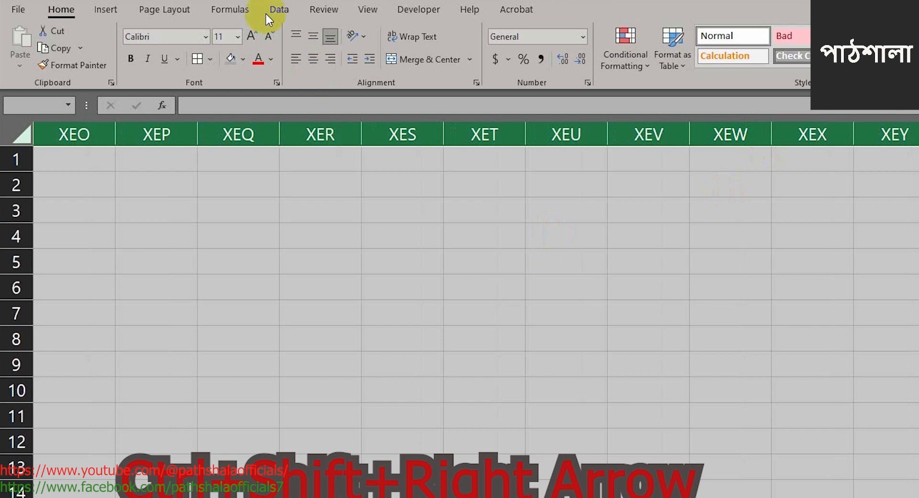
{"action": "left_click", "coordinate": [232, 58]}
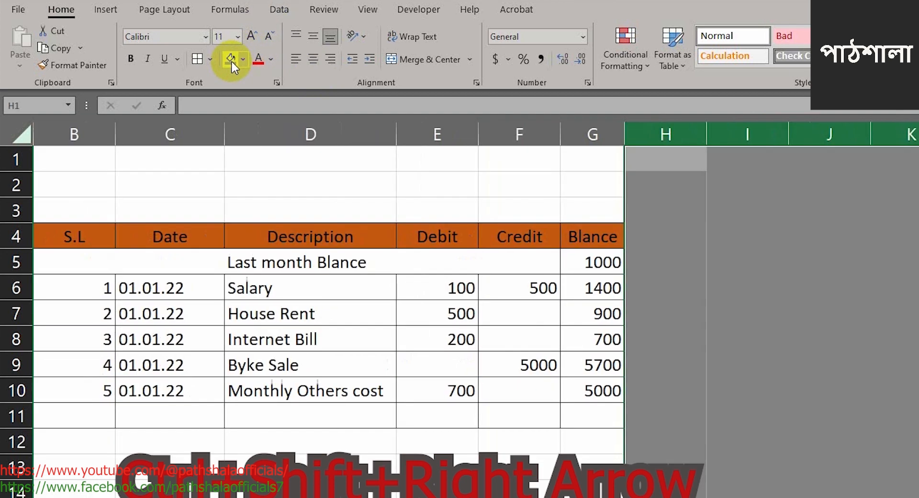
{"action": "left_click", "coordinate": [388, 438]}
{"action": "scroll", "coordinate": [474, 311], "scroll_direction": "left", "scroll_amount": 2}
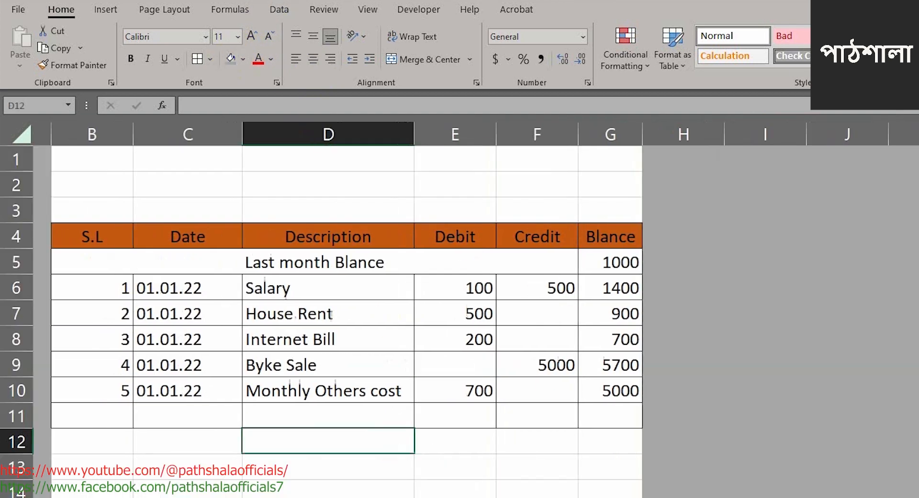
Total the Debit column in E3 with =SUM(E6:E11) and fill the formula across to F3 for Credit
{"action": "left_click", "coordinate": [11, 211]}
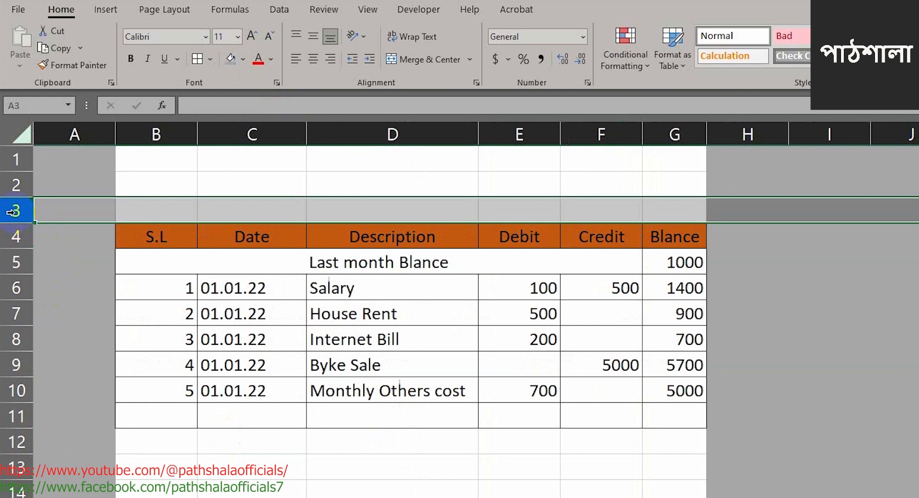
{"action": "left_click", "coordinate": [338, 213]}
{"action": "left_click", "coordinate": [517, 217]}
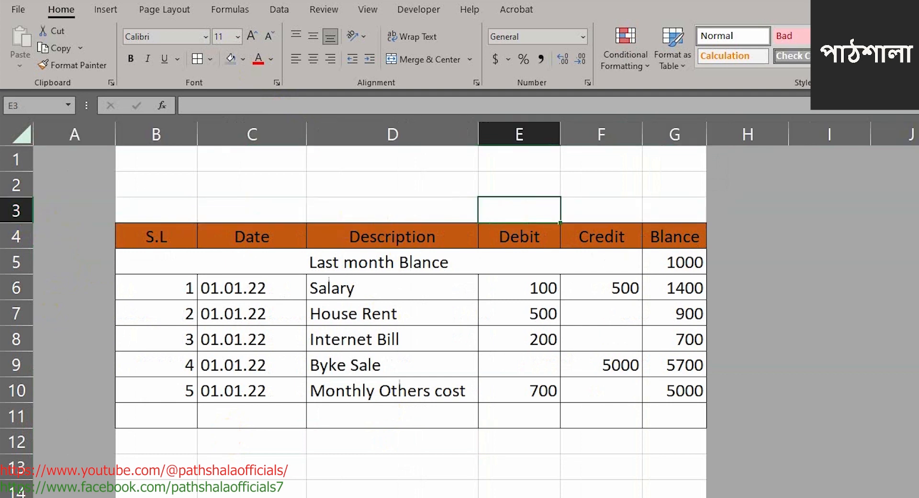
{"action": "type", "text": "="}
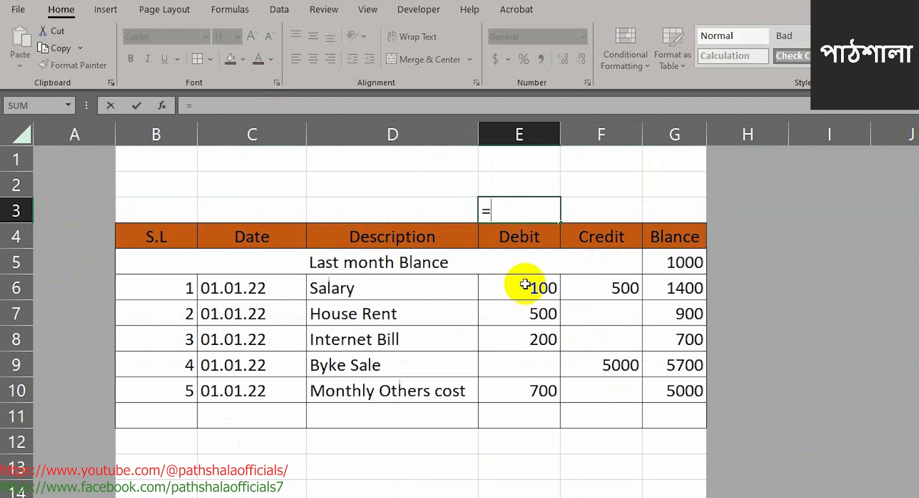
{"action": "type", "text": "sum"}
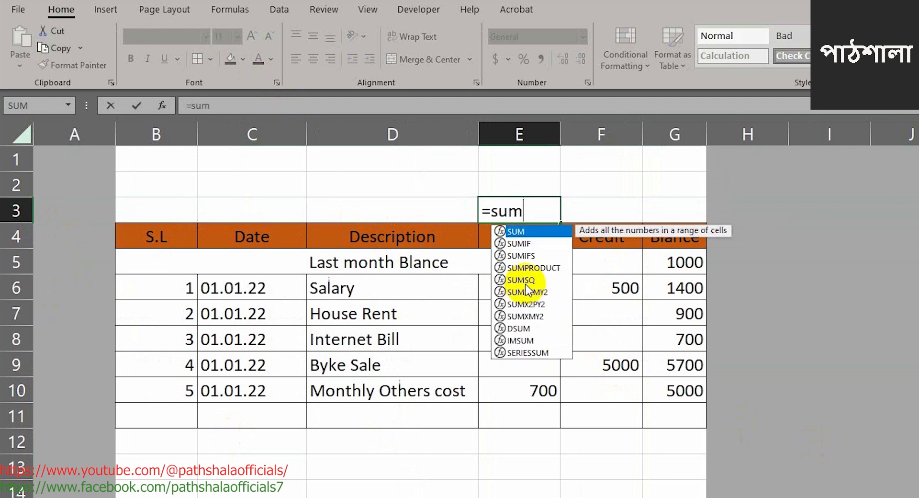
{"action": "key", "text": "Tab"}
{"action": "left_click_drag", "start_coordinate": [537, 287], "coordinate": [526, 415]}
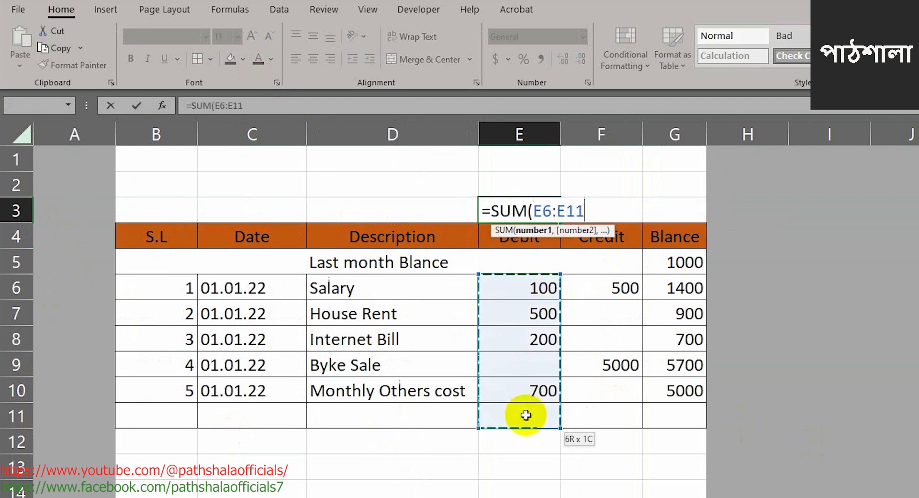
{"action": "key", "text": "ctrl+Return"}
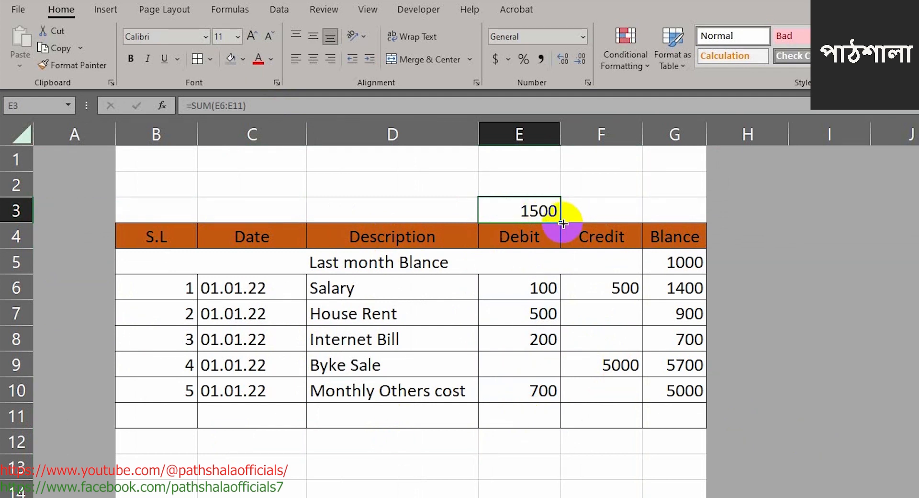
{"action": "left_click_drag", "start_coordinate": [562, 224], "coordinate": [642, 209]}
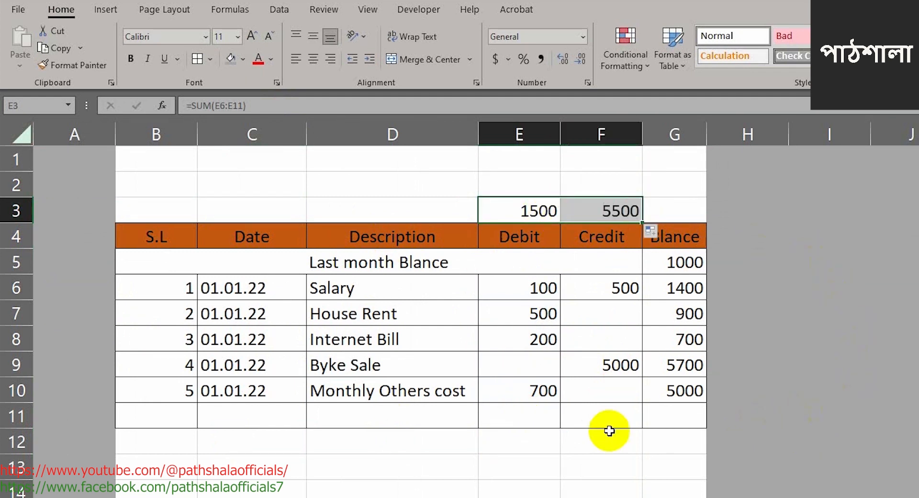
Calculate the overall balance in G3 as total credit minus total debit with =F3-E3
{"action": "left_click", "coordinate": [676, 212]}
{"action": "left_click", "coordinate": [596, 211]}
{"action": "left_click", "coordinate": [676, 211]}
{"action": "type", "text": "="}
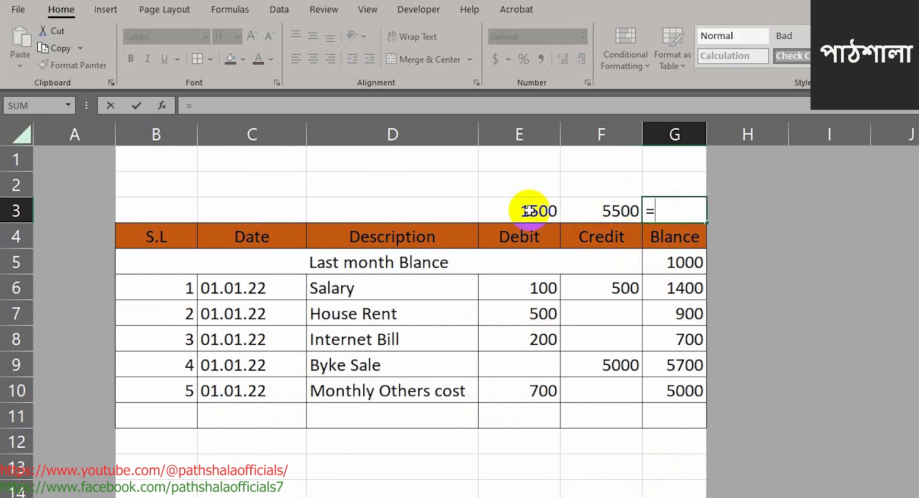
{"action": "left_click", "coordinate": [601, 209]}
{"action": "type", "text": "-"}
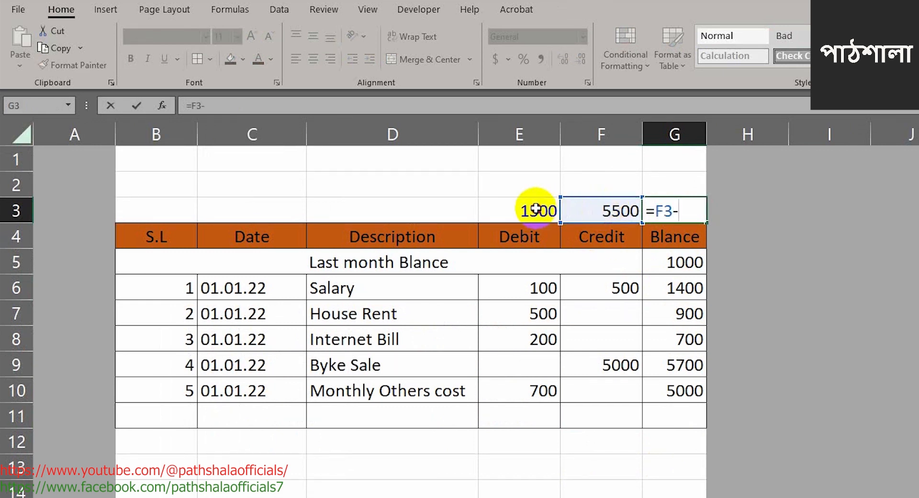
{"action": "left_click", "coordinate": [538, 210]}
{"action": "key", "text": "Return"}
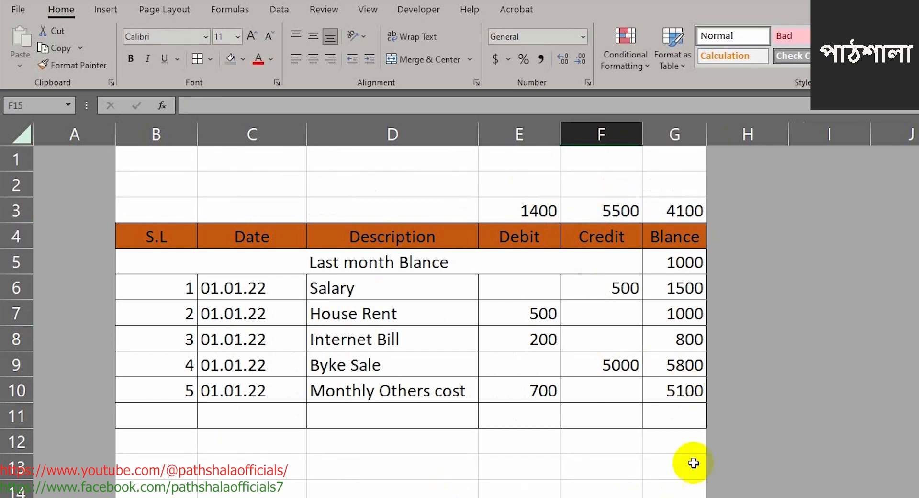
{"action": "left_click", "coordinate": [676, 211]}
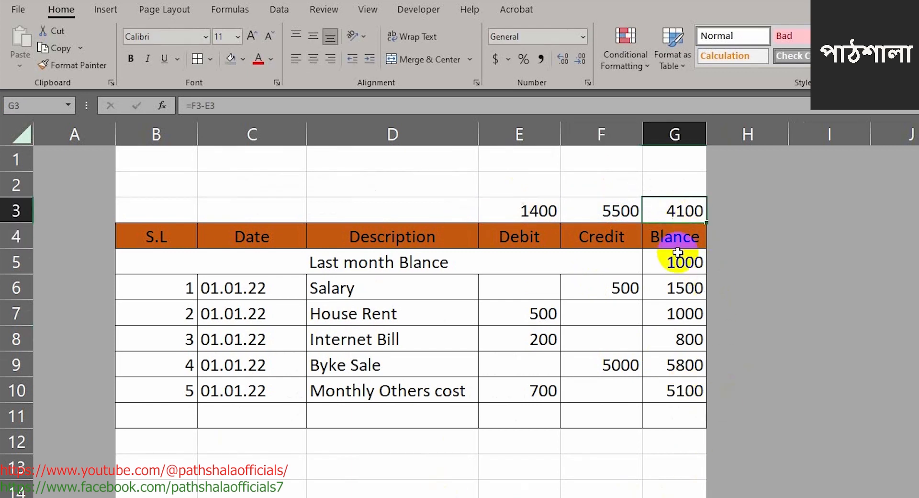
Unmerge the Last month Blance row and merge and center its label across only B5:D5
{"action": "left_click", "coordinate": [531, 262]}
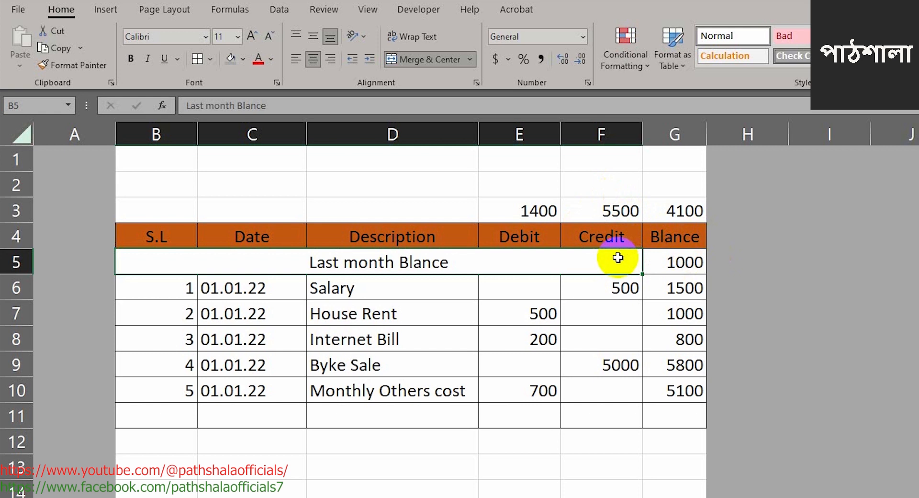
{"action": "left_click", "coordinate": [429, 59]}
{"action": "left_click", "coordinate": [574, 261]}
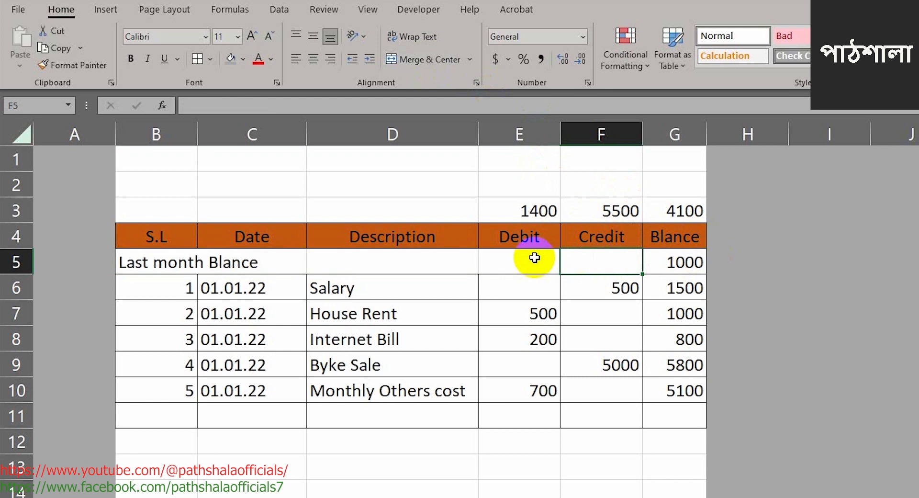
{"action": "left_click", "coordinate": [532, 257]}
{"action": "left_click_drag", "start_coordinate": [443, 263], "coordinate": [173, 255]}
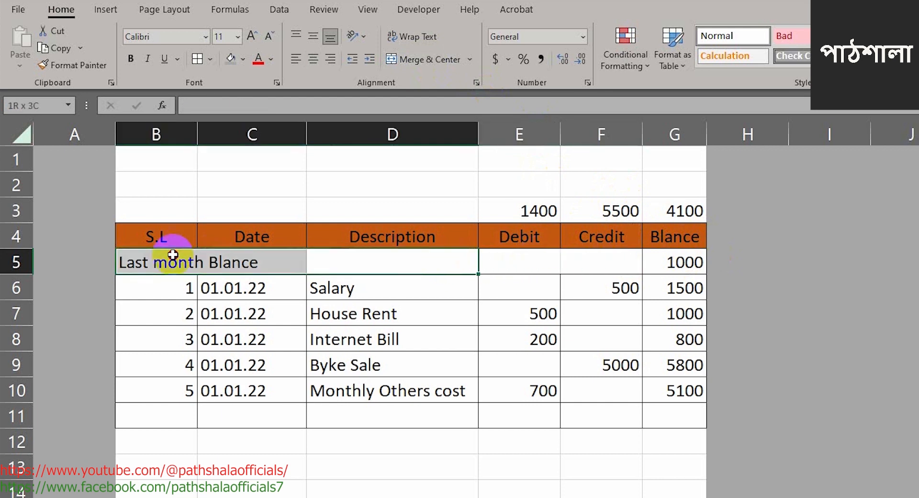
{"action": "left_click", "coordinate": [429, 59]}
Enter 1000 as the opening credit in F5 and link the opening balance G5 to it with =F5
{"action": "left_click", "coordinate": [585, 255]}
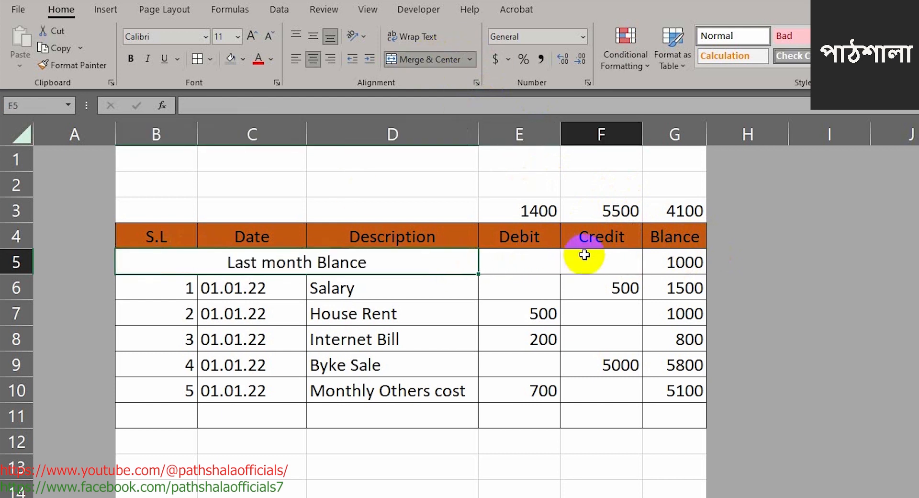
{"action": "type", "text": "="}
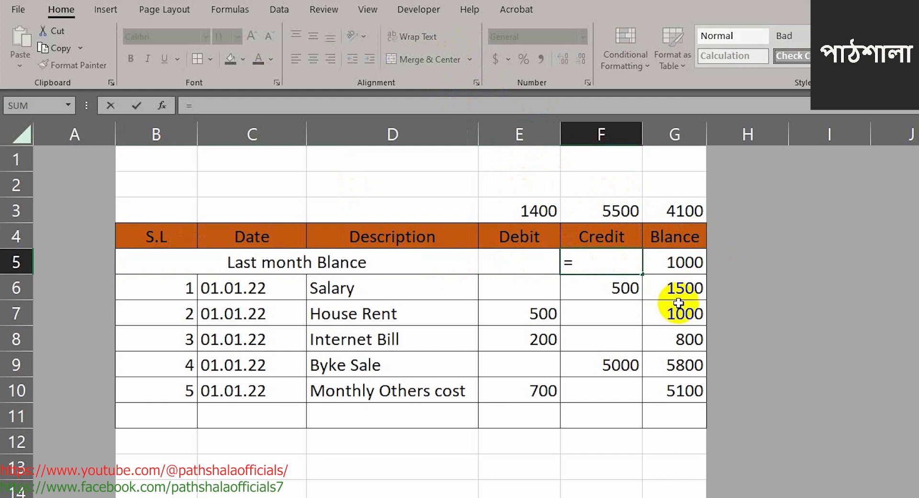
{"action": "key", "text": "BackSpace"}
{"action": "type", "text": "1000"}
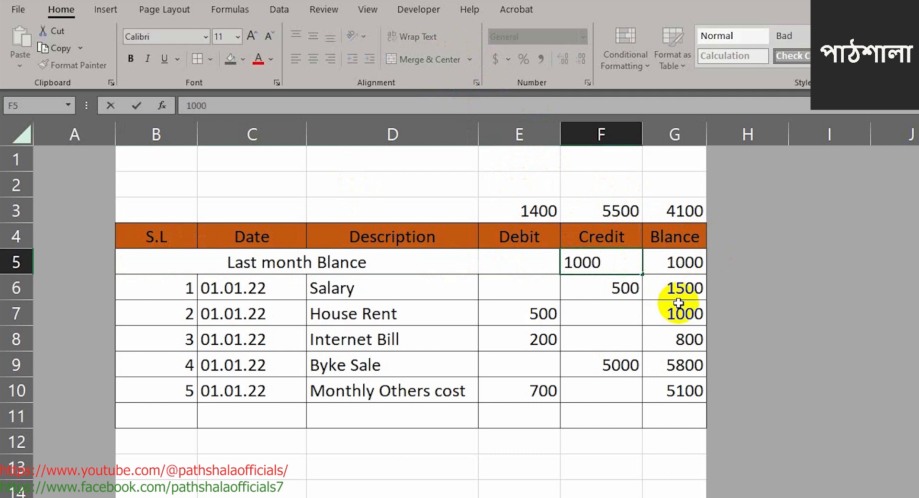
{"action": "key", "text": "Tab"}
{"action": "type", "text": "="}
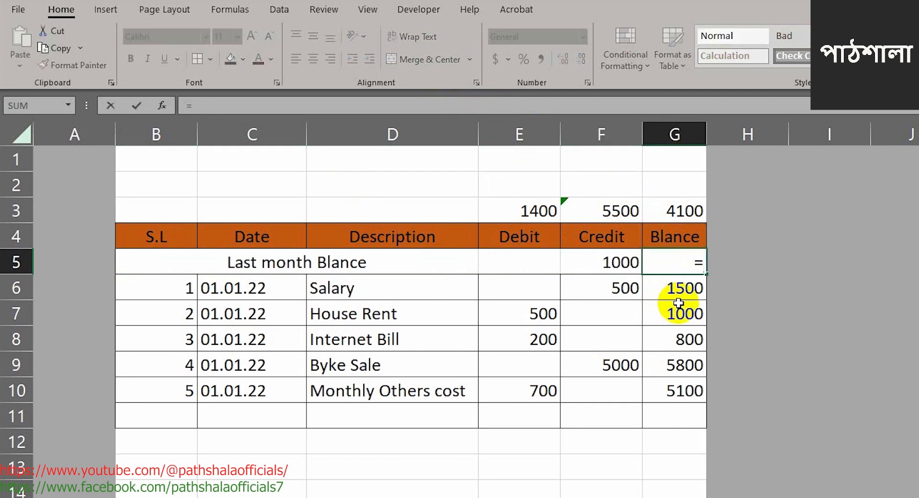
{"action": "left_click", "coordinate": [588, 265]}
{"action": "key", "text": "Return"}
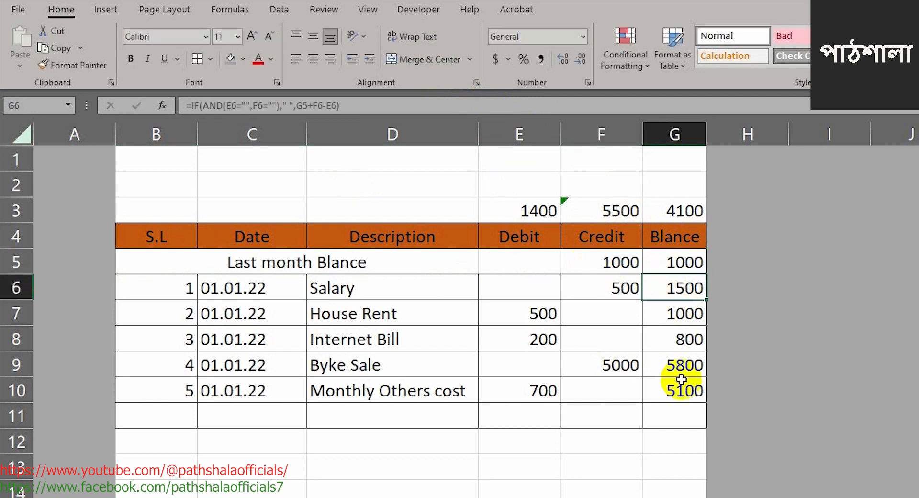
{"action": "double_click", "coordinate": [597, 213]}
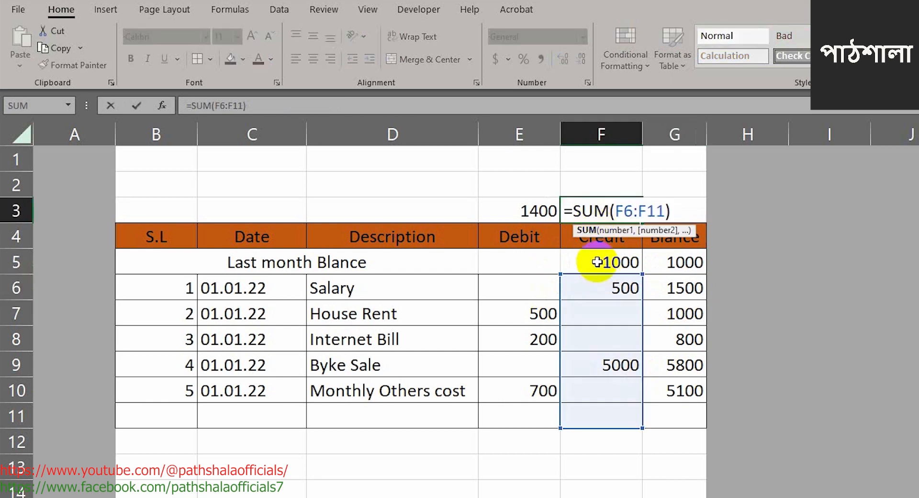
{"action": "left_click_drag", "start_coordinate": [597, 260], "coordinate": [599, 418]}
{"action": "key", "text": "Return"}
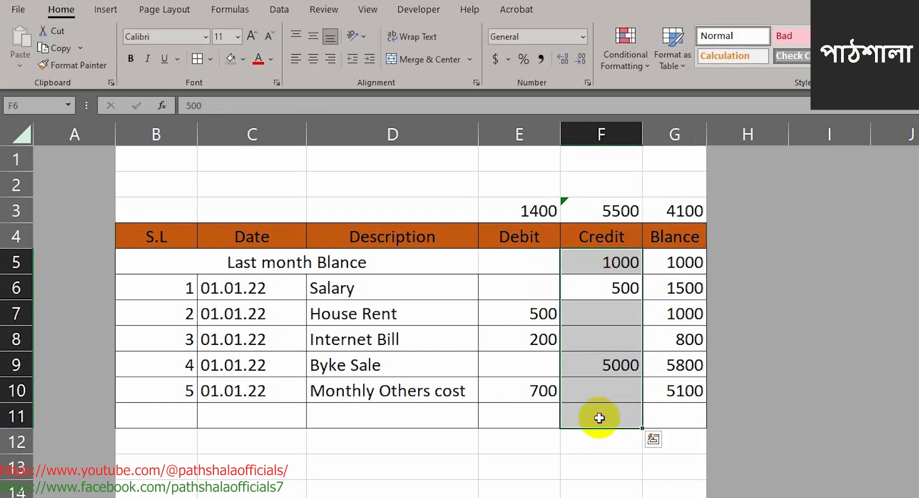
{"action": "left_click", "coordinate": [595, 286]}
Change the Credit total in F3 to =SUM(F5:F11) to include the opening amount
{"action": "left_click", "coordinate": [613, 206]}
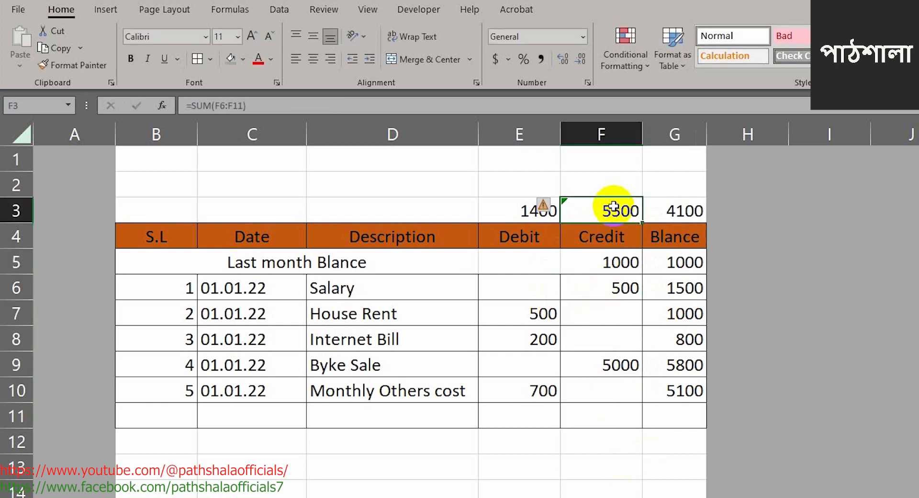
{"action": "double_click", "coordinate": [613, 206]}
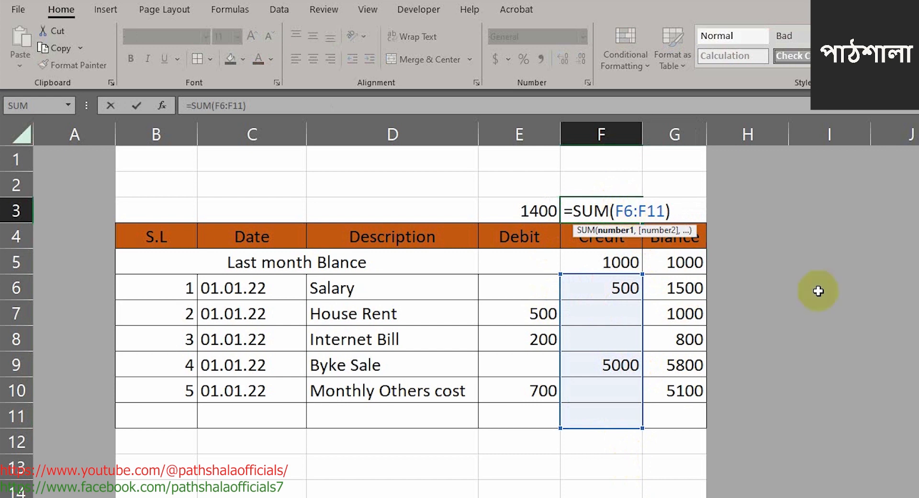
{"action": "key", "text": "Delete"}
{"action": "type", "text": "5"}
{"action": "key", "text": "Return"}
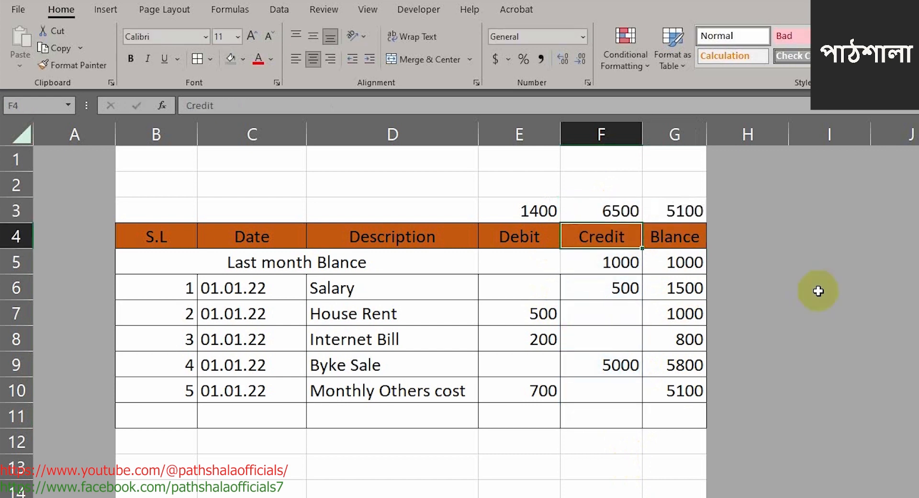
Check the overall balance in G3 and the opening credit in F5 against the ledger entries
{"action": "left_click", "coordinate": [670, 208]}
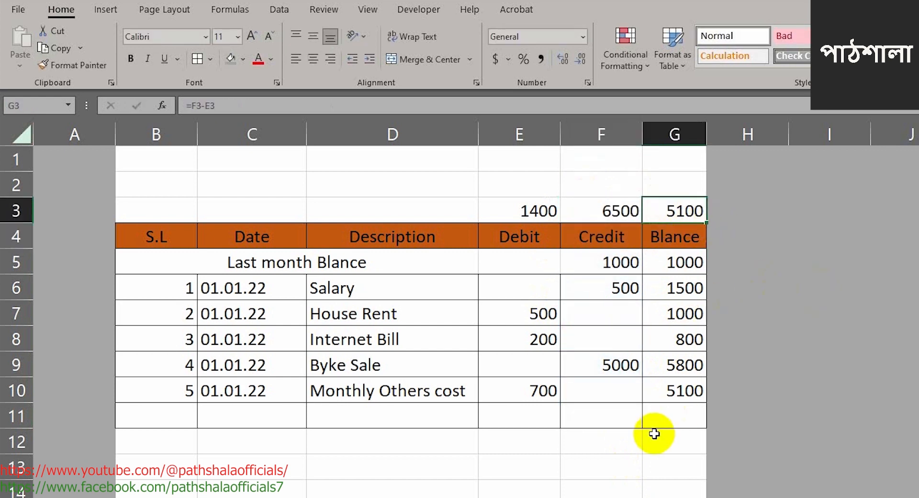
{"action": "left_click", "coordinate": [668, 464]}
{"action": "left_click", "coordinate": [675, 210]}
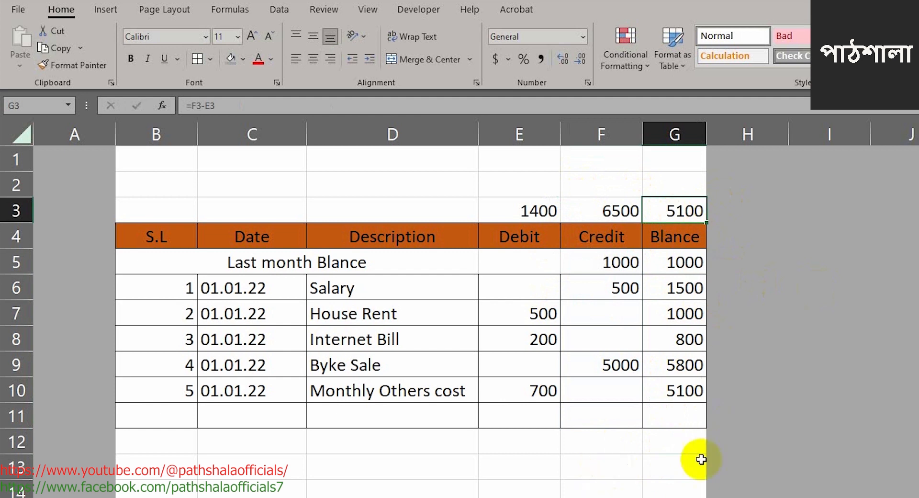
{"action": "left_click", "coordinate": [610, 254]}
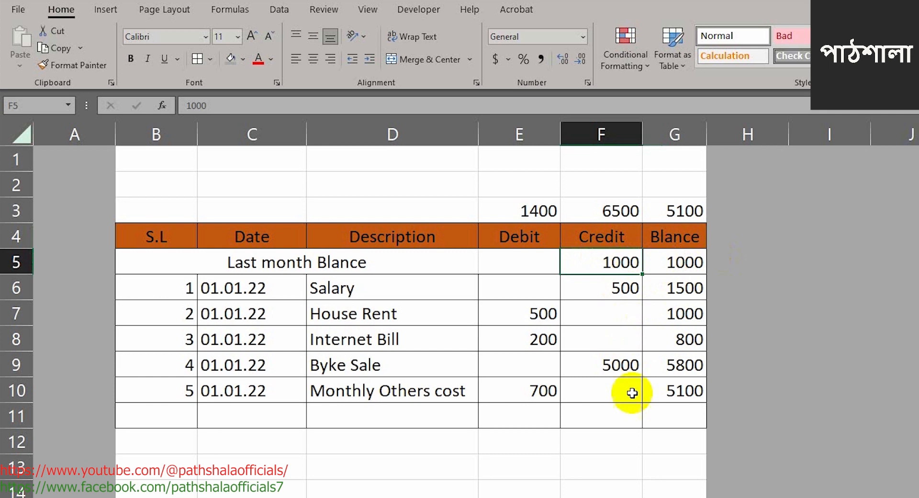
{"action": "left_click", "coordinate": [632, 450]}
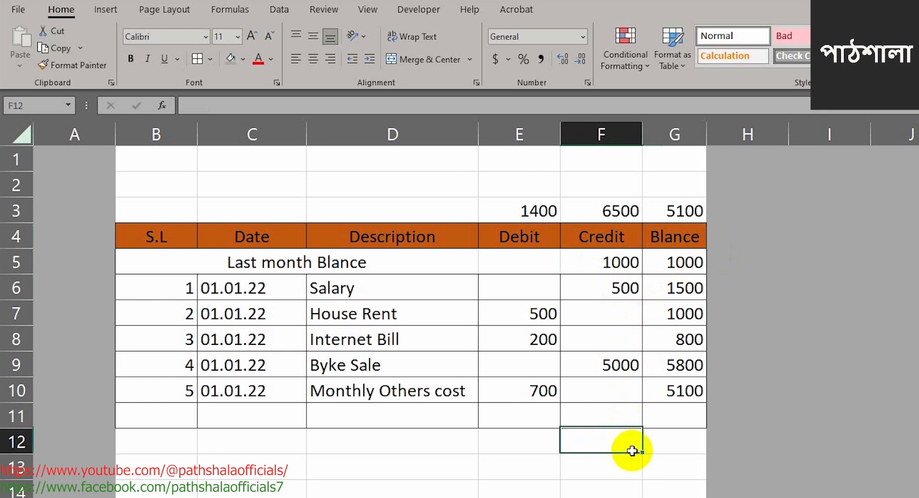
{"action": "left_click", "coordinate": [602, 262]}
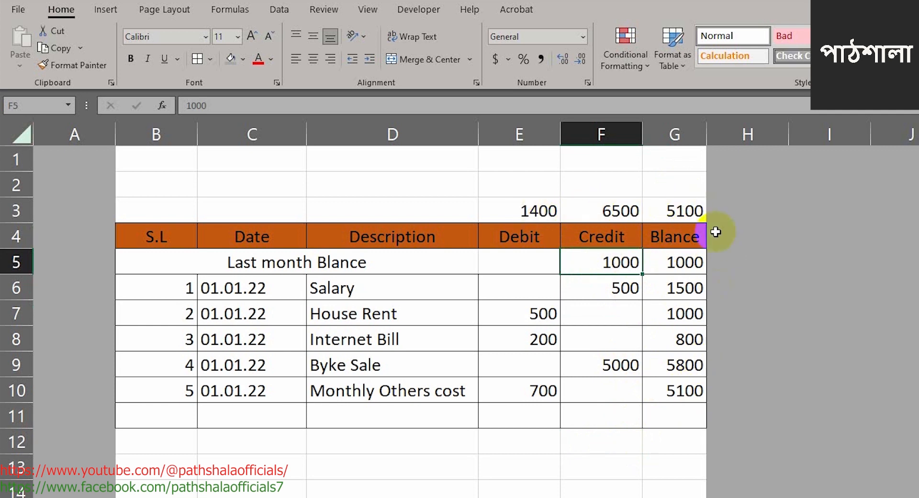
{"action": "left_click", "coordinate": [681, 209]}
{"action": "left_click", "coordinate": [685, 389]}
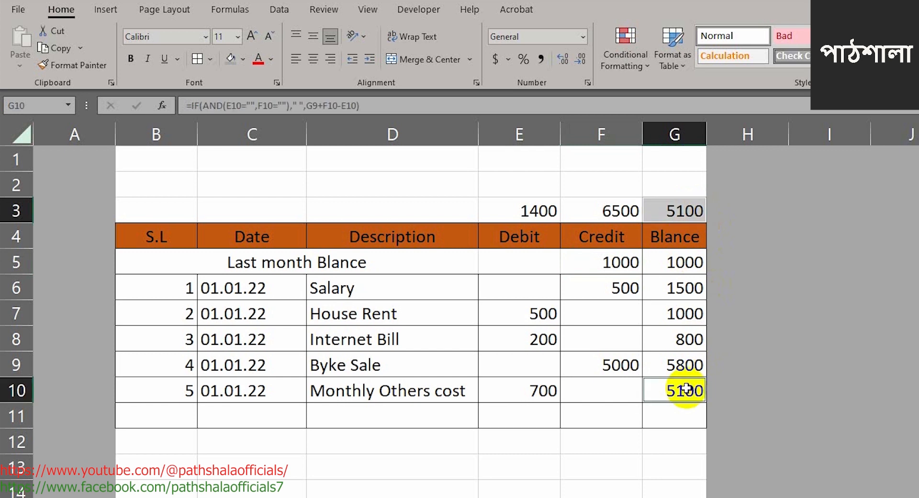
{"action": "left_click", "coordinate": [244, 60]}
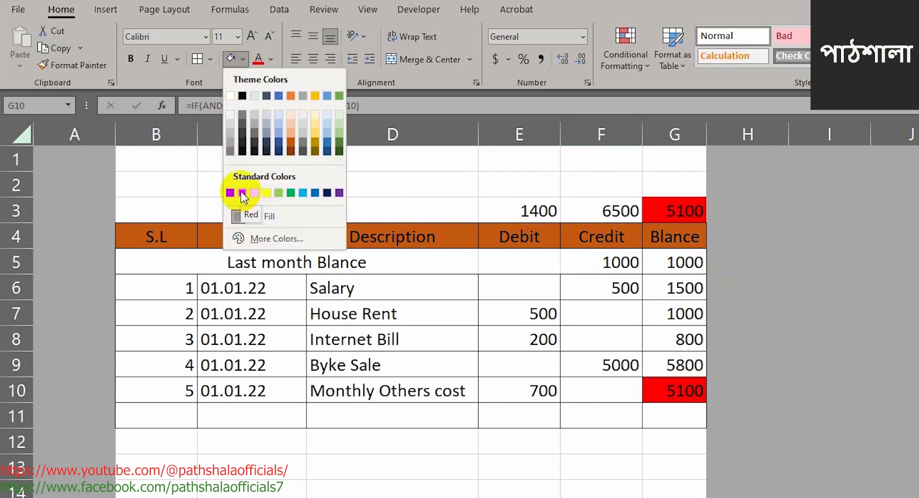
{"action": "key", "text": "Escape"}
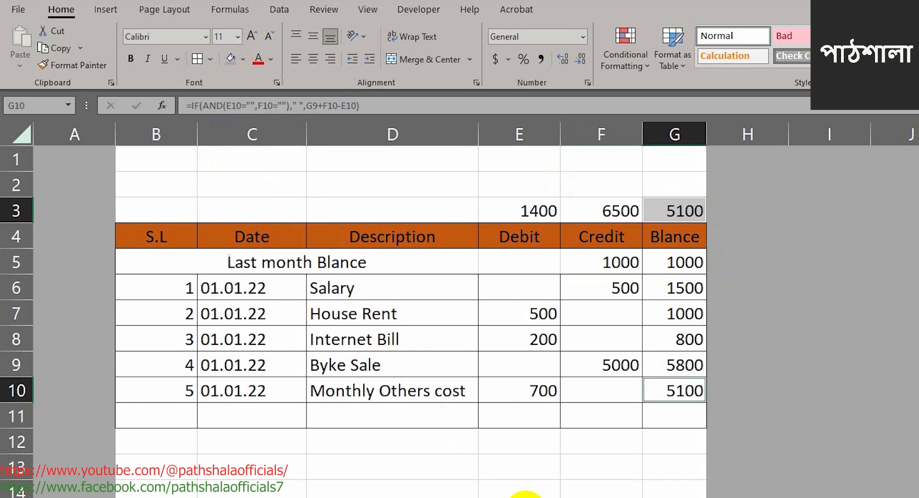
Enter the summary labels Debit, Credit and Blance in C1, D1 and E1
{"action": "left_click", "coordinate": [232, 156]}
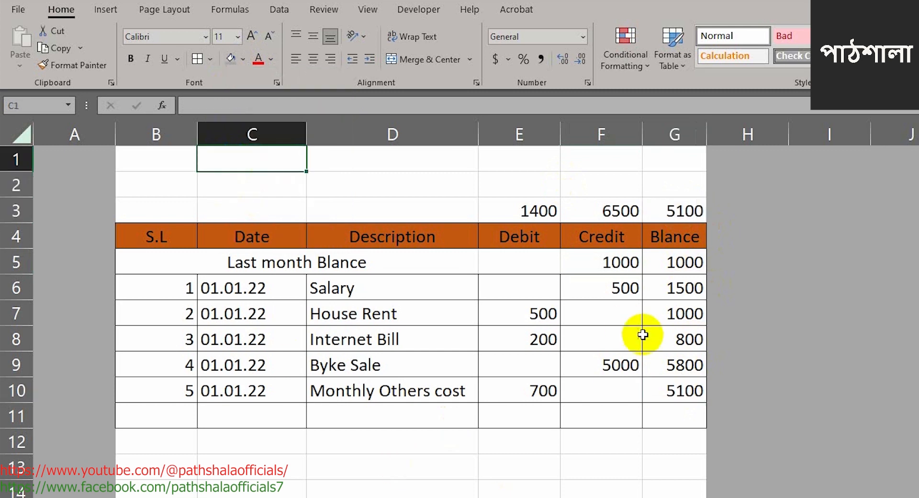
{"action": "type", "text": "Debit"}
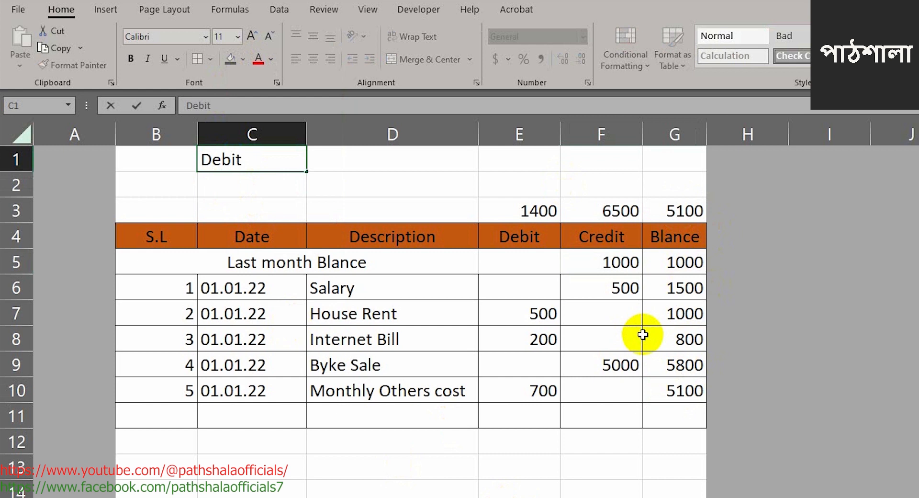
{"action": "key", "text": "Tab"}
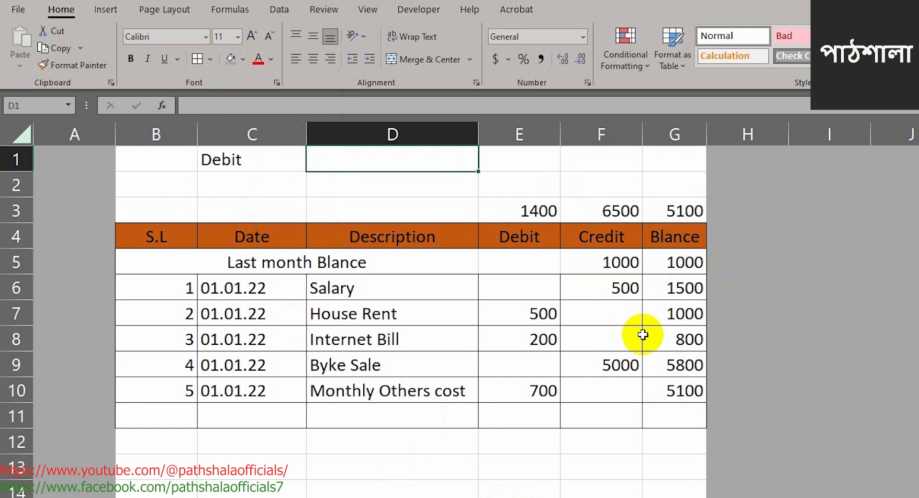
{"action": "type", "text": "Credit"}
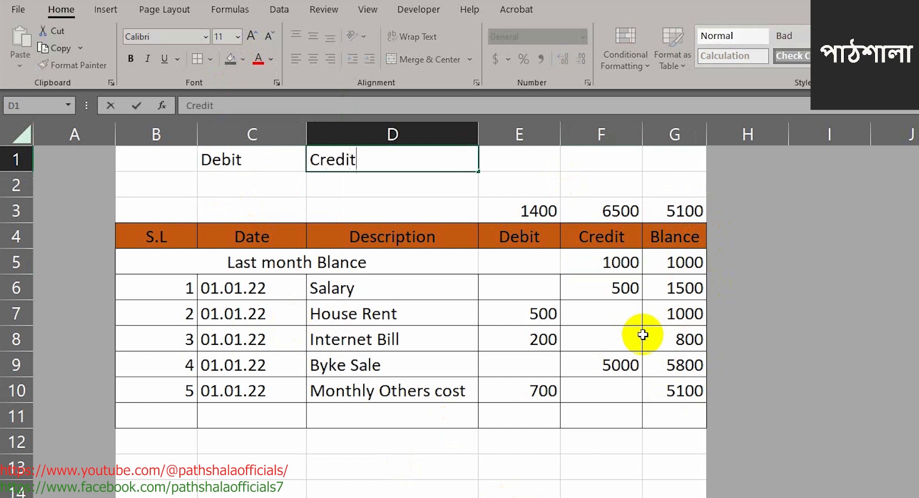
{"action": "key", "text": "Tab"}
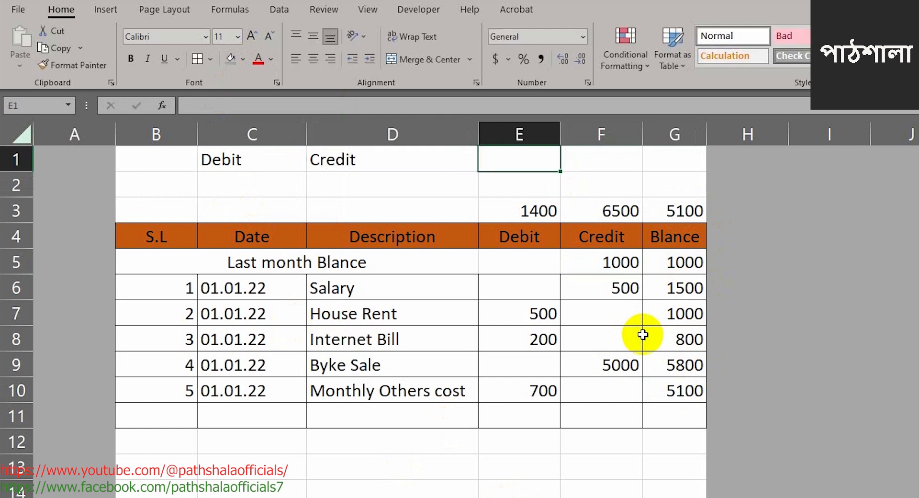
{"action": "type", "text": "B"}
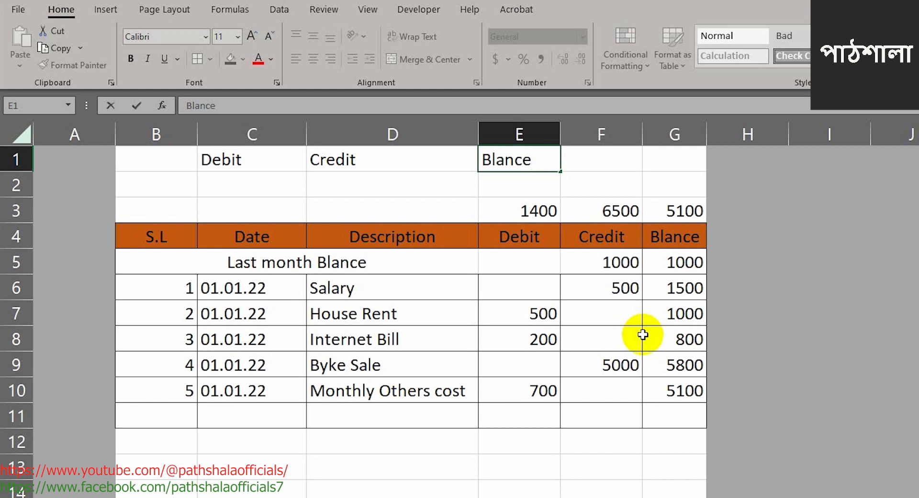
{"action": "type", "text": "lance"}
{"action": "key", "text": "Return"}
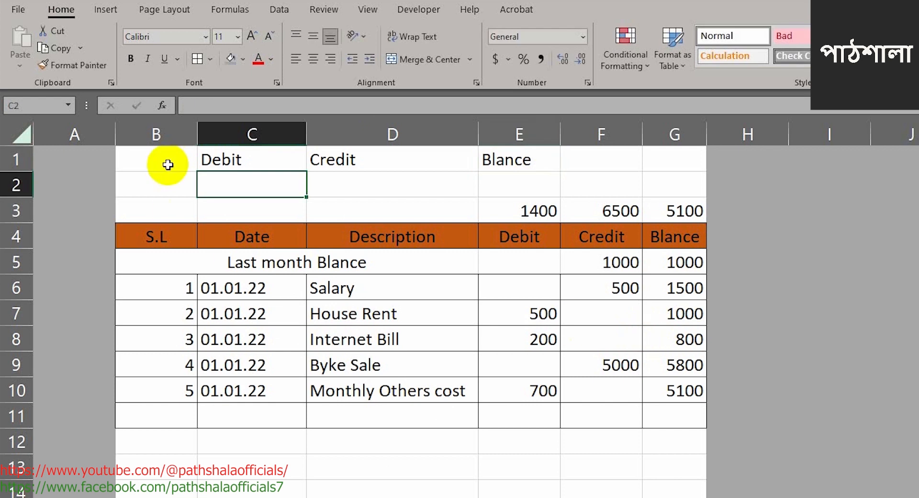
Link the summary amounts to the column totals with =E3 in C2 for Debit and =F3 in D2 for Credit
{"action": "type", "text": "="}
{"action": "left_click", "coordinate": [539, 210]}
{"action": "key", "text": "Return"}
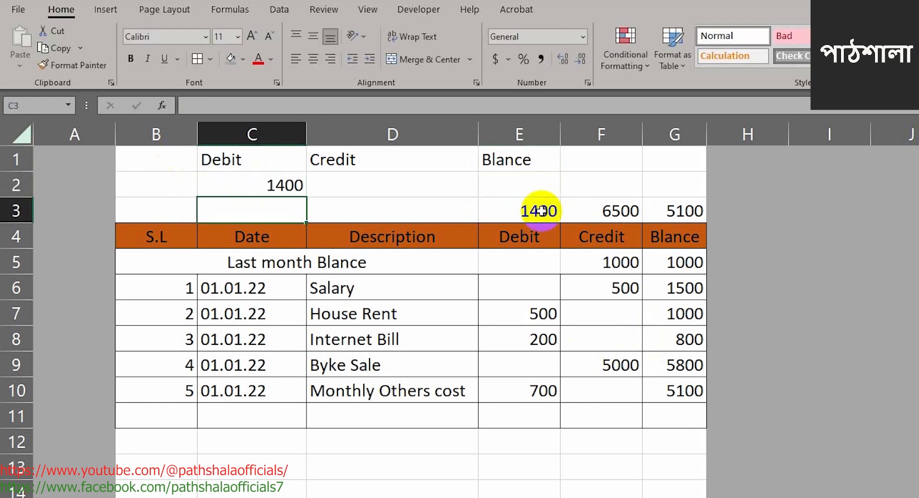
{"action": "left_click", "coordinate": [383, 191]}
{"action": "type", "text": "="}
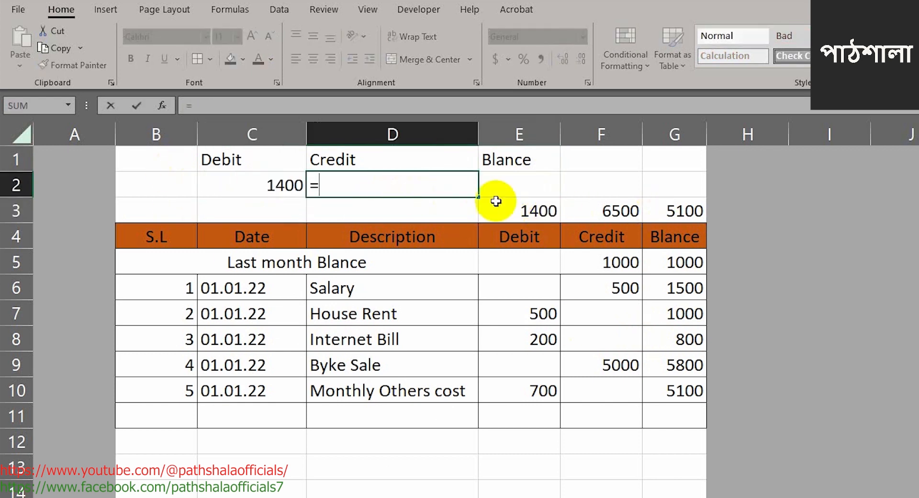
{"action": "left_click", "coordinate": [621, 211]}
{"action": "key", "text": "Return"}
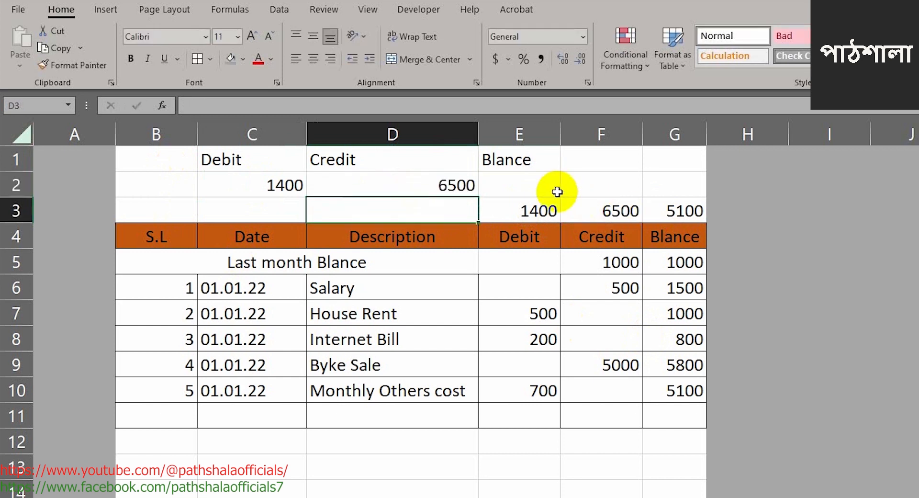
Link the summary Blance amount in E2 to the overall balance with =G3
{"action": "left_click", "coordinate": [523, 185]}
{"action": "type", "text": "="}
{"action": "left_click", "coordinate": [672, 210]}
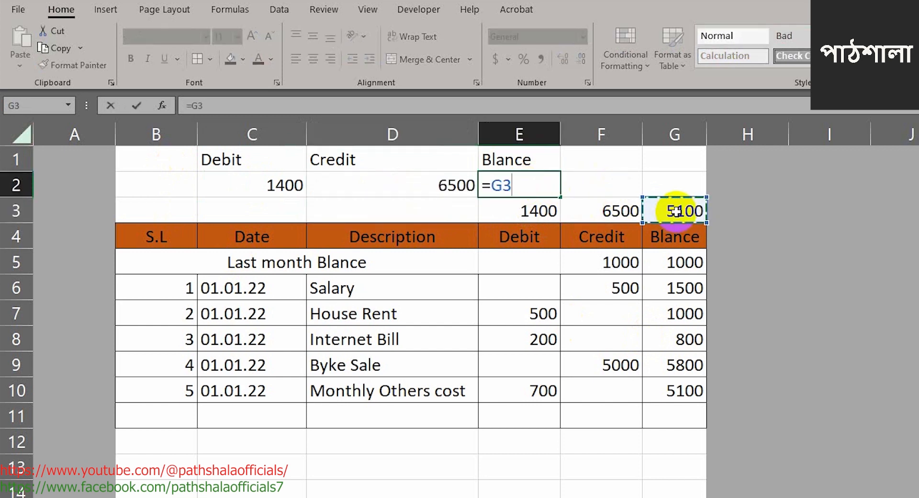
{"action": "key", "text": "Return"}
Increase the height of row 2, which holds the summary amounts
{"action": "left_click", "coordinate": [30, 213]}
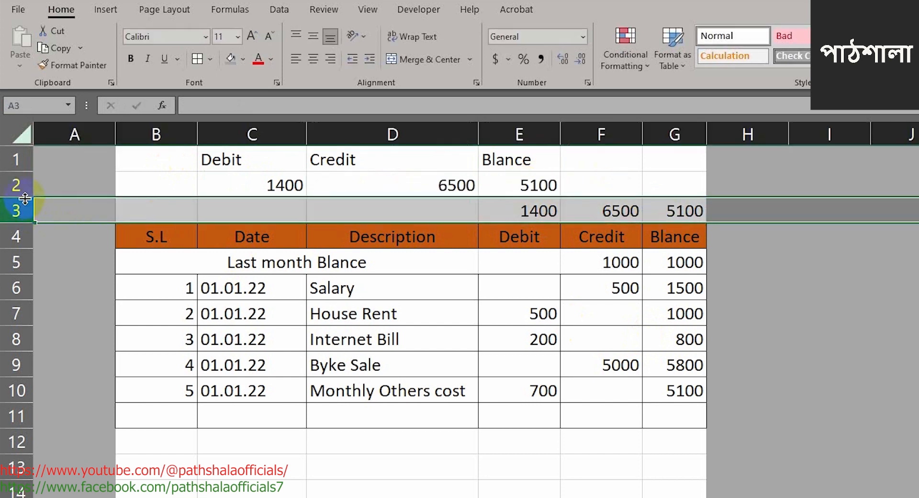
{"action": "left_click_drag", "start_coordinate": [16, 196], "coordinate": [16, 211]}
{"action": "left_click", "coordinate": [13, 224]}
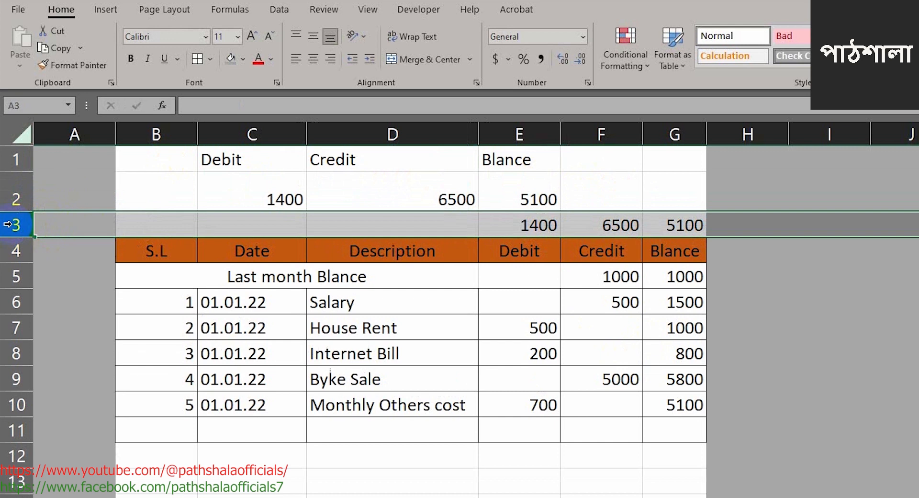
{"action": "right_click", "coordinate": [7, 223]}
{"action": "key", "text": "Escape"}
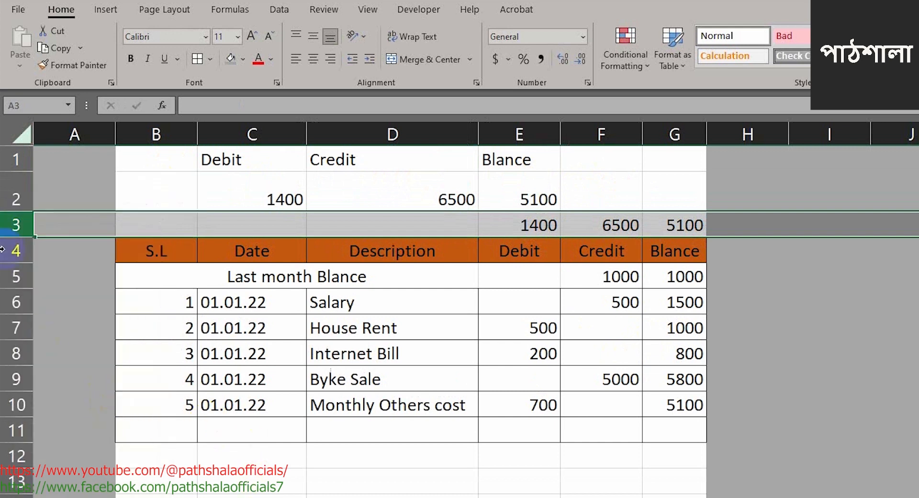
Insert a blank row above the orange ledger header row
{"action": "right_click", "coordinate": [16, 251]}
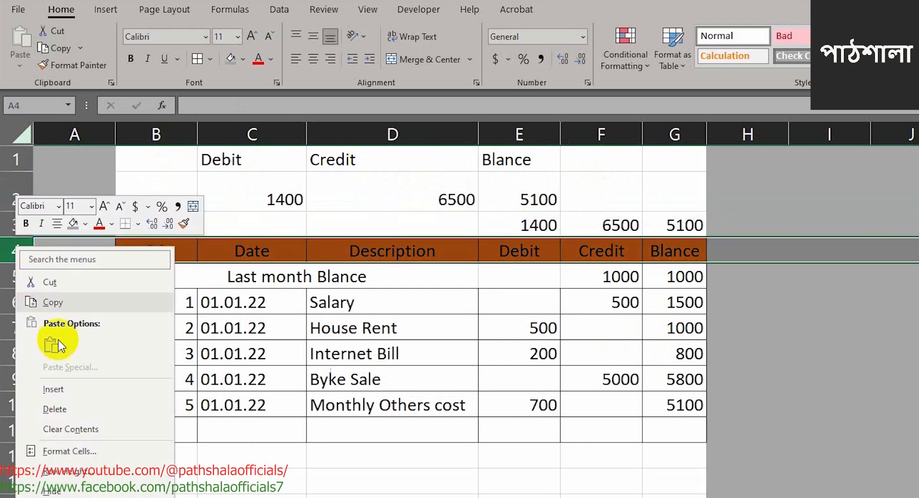
{"action": "left_click", "coordinate": [67, 388]}
{"action": "left_click", "coordinate": [355, 485]}
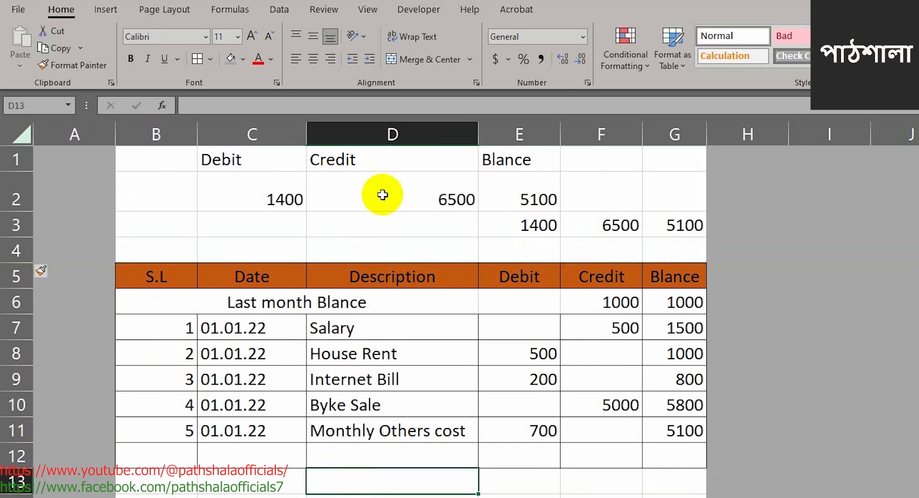
Hide row 3, which holds the column totals
{"action": "left_click", "coordinate": [16, 222]}
{"action": "right_click", "coordinate": [15, 222]}
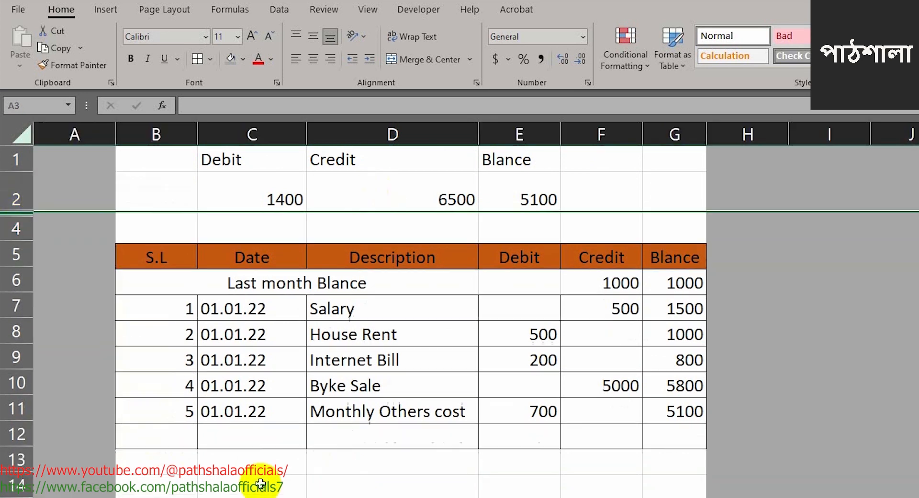
{"action": "left_click", "coordinate": [72, 465]}
Fill blank row 4 with the surrounding gray and reduce it to a thin separator above the ledger header
{"action": "left_click", "coordinate": [2, 220]}
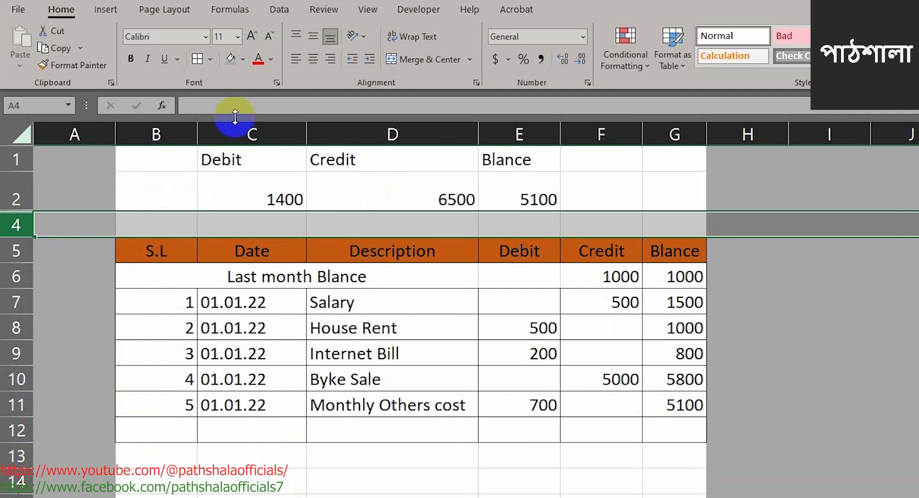
{"action": "left_click", "coordinate": [229, 59]}
{"action": "left_click", "coordinate": [550, 487]}
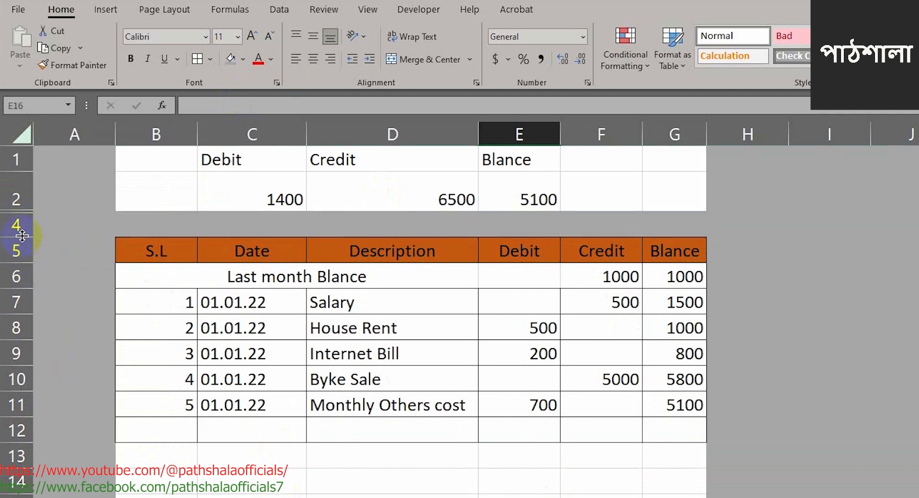
{"action": "left_click_drag", "start_coordinate": [22, 236], "coordinate": [16, 219]}
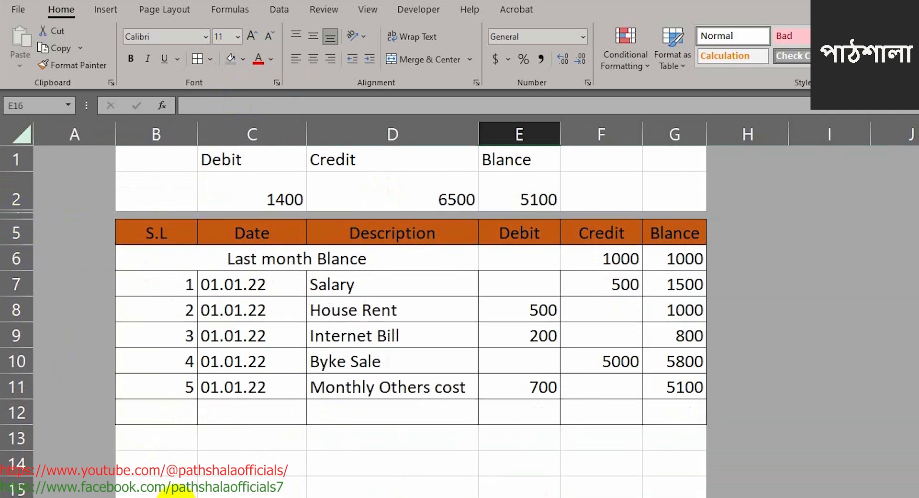
Fill all rows from row 14 to the end of the sheet with the same gray
{"action": "left_click", "coordinate": [176, 495]}
{"action": "left_click", "coordinate": [8, 462]}
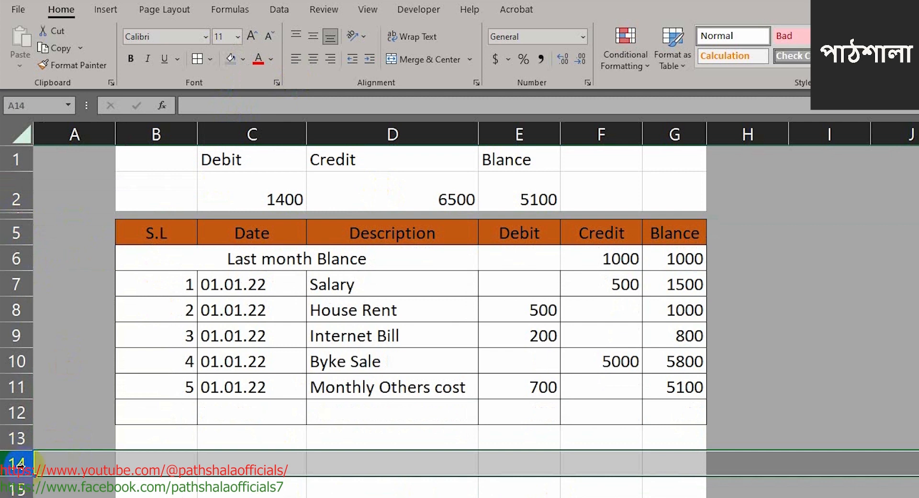
{"action": "key", "text": "ctrl+shift+Down"}
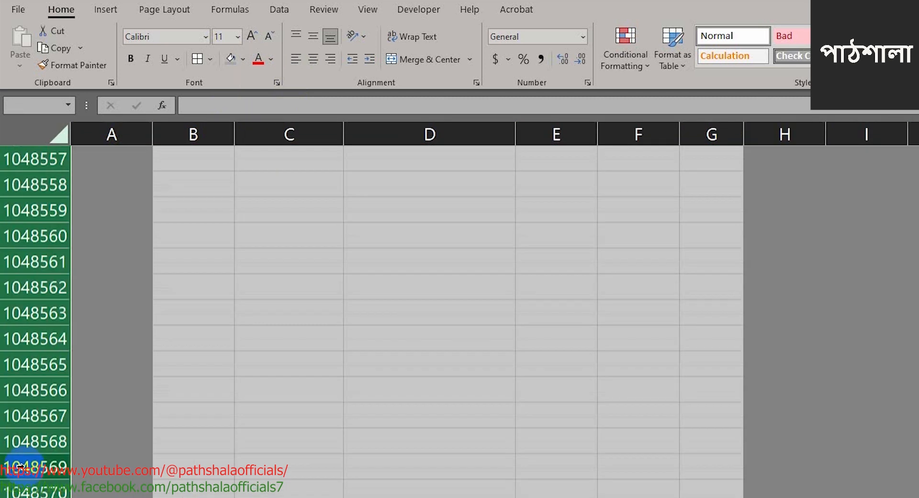
{"action": "left_click", "coordinate": [230, 59]}
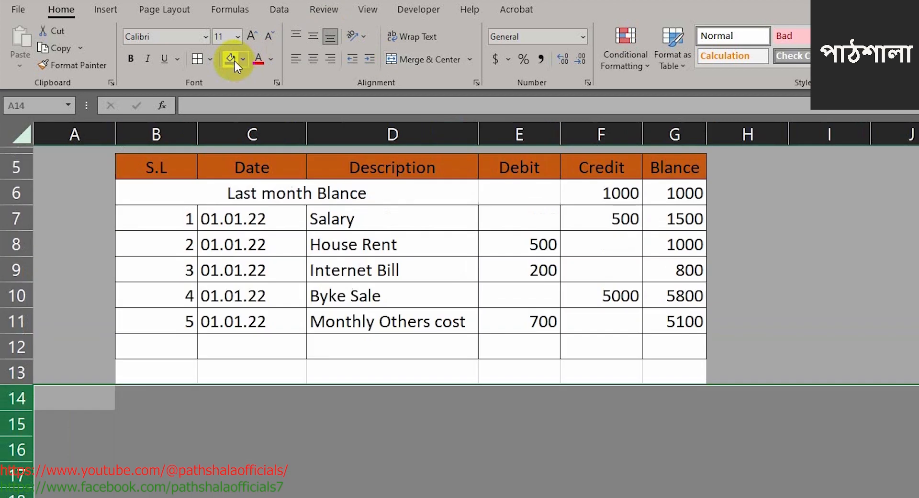
{"action": "left_click", "coordinate": [502, 319]}
{"action": "scroll", "coordinate": [503, 319], "scroll_direction": "up", "scroll_amount": 2}
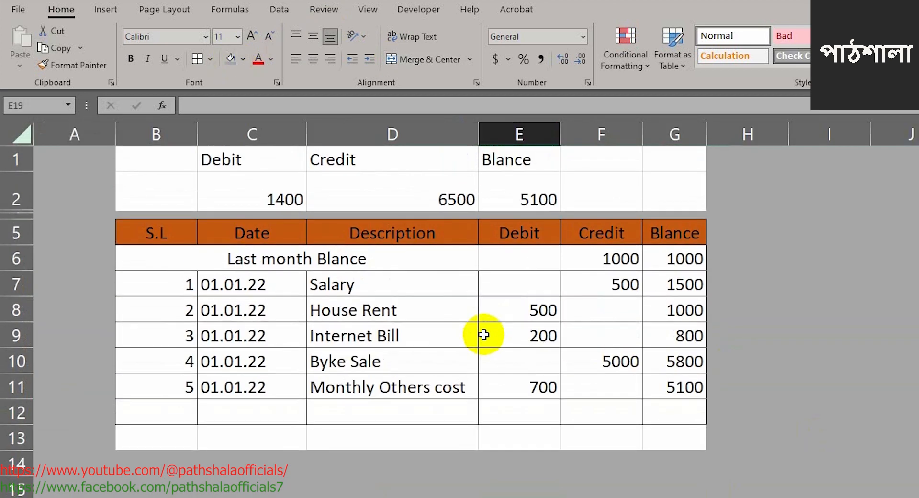
Center the summary labels and amounts in C1:E2 both horizontally and vertically
{"action": "left_click_drag", "start_coordinate": [221, 162], "coordinate": [531, 188]}
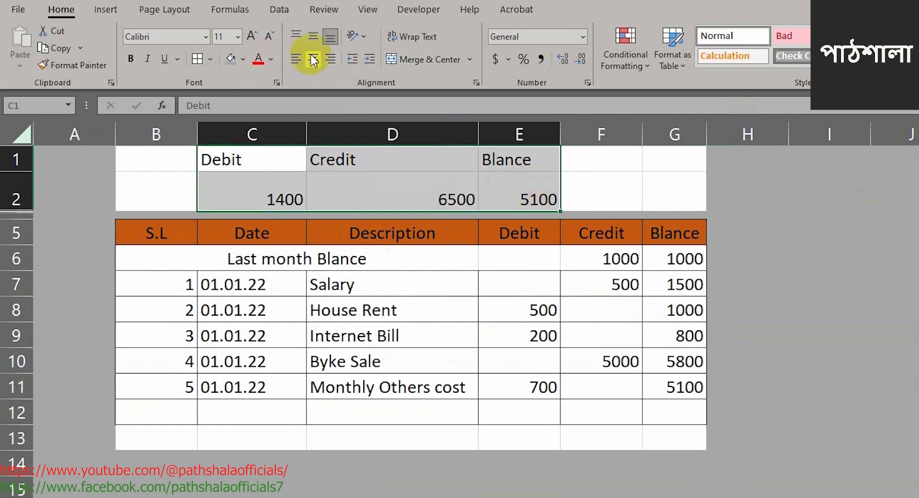
{"action": "left_click", "coordinate": [313, 58]}
{"action": "left_click", "coordinate": [313, 36]}
{"action": "left_click", "coordinate": [595, 390]}
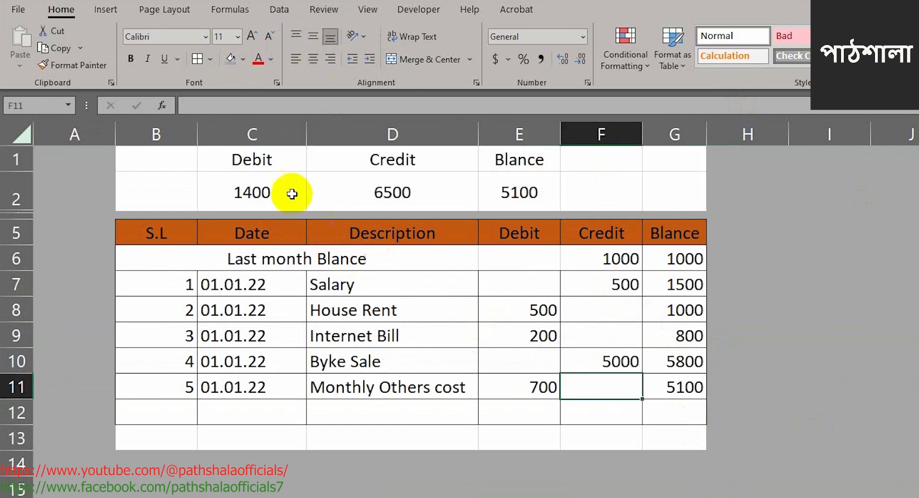
Search the stock icons for "debit" and insert the solid bank card icon at the Debit summary cell C1
{"action": "left_click", "coordinate": [247, 165]}
{"action": "left_click", "coordinate": [114, 12]}
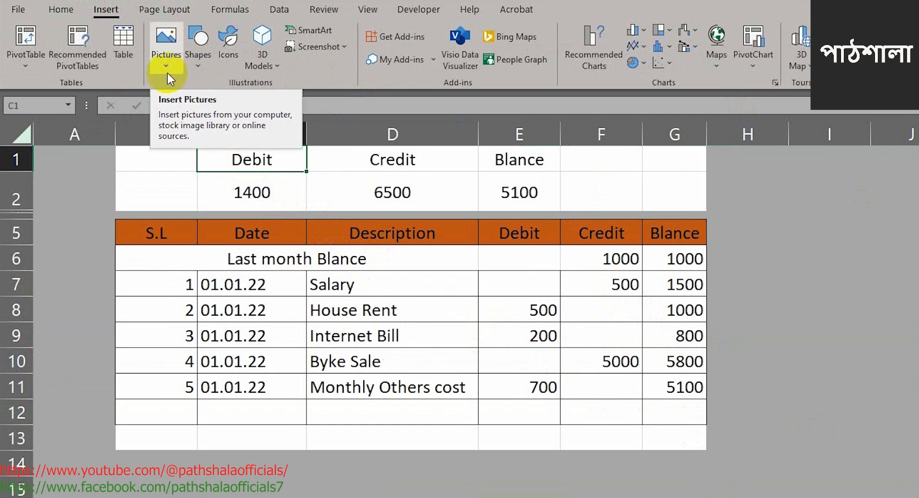
{"action": "left_click", "coordinate": [226, 40]}
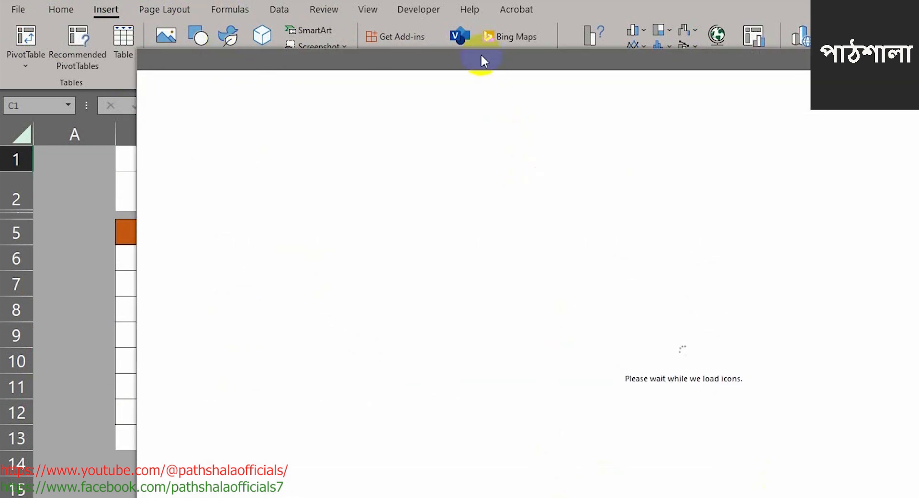
{"action": "left_click_drag", "start_coordinate": [485, 59], "coordinate": [476, 108]}
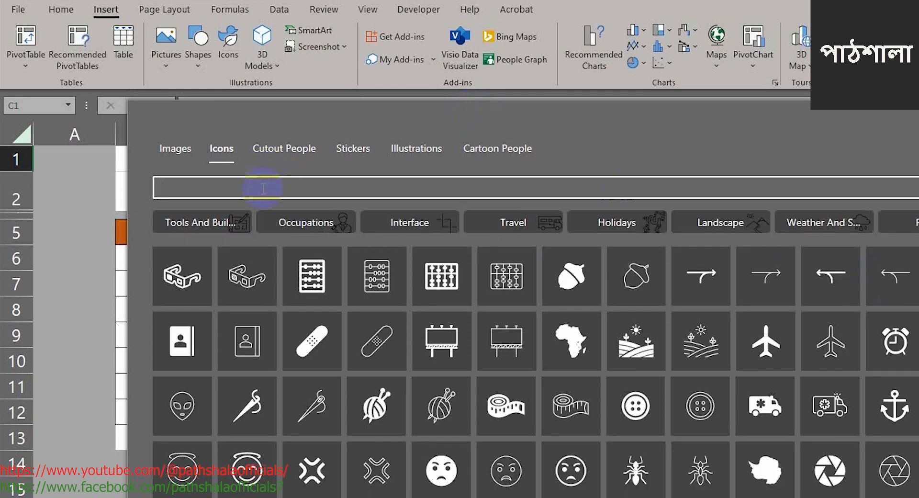
{"action": "type", "text": "ded"}
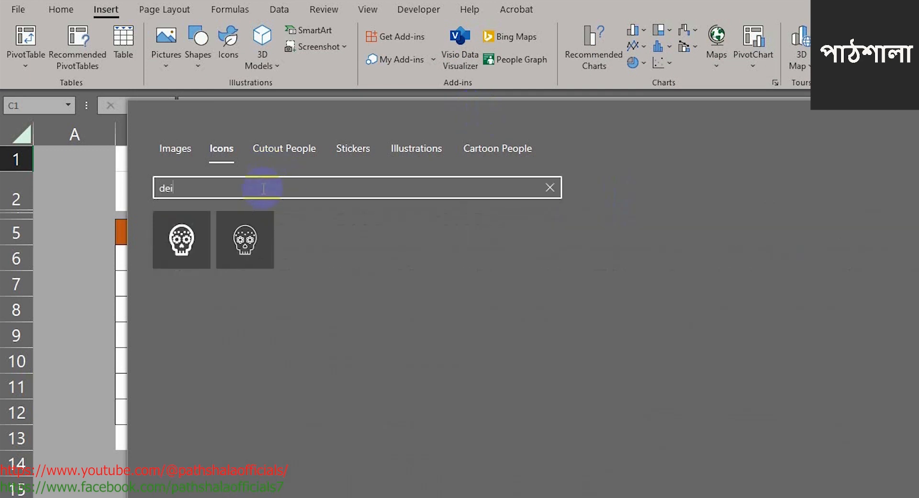
{"action": "key", "text": "BackSpace"}
{"action": "type", "text": "bit"}
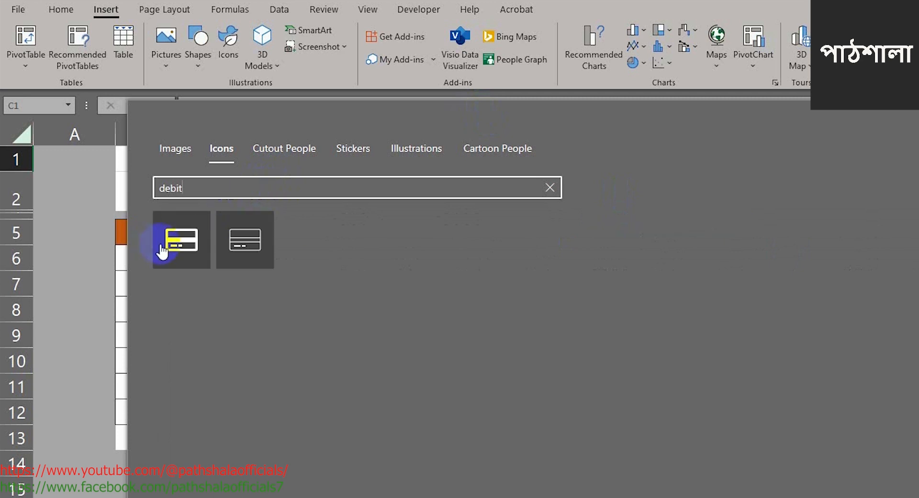
{"action": "left_click", "coordinate": [161, 244]}
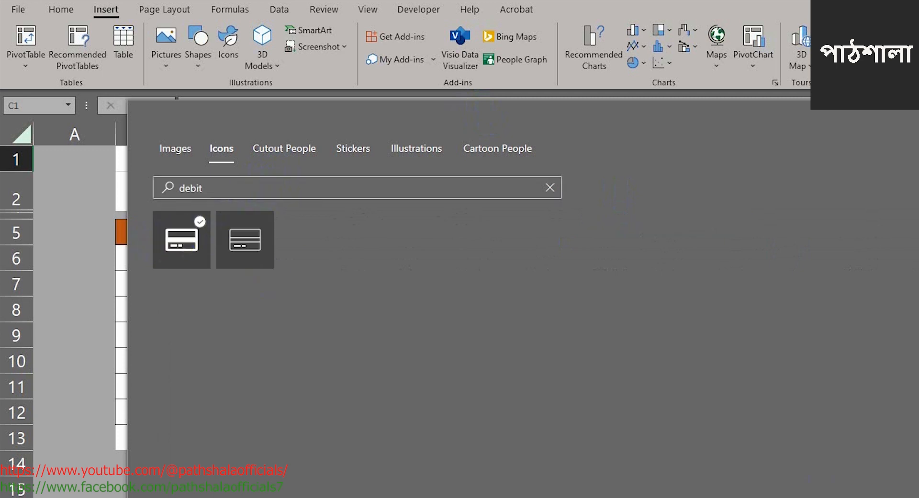
{"action": "key", "text": "Return"}
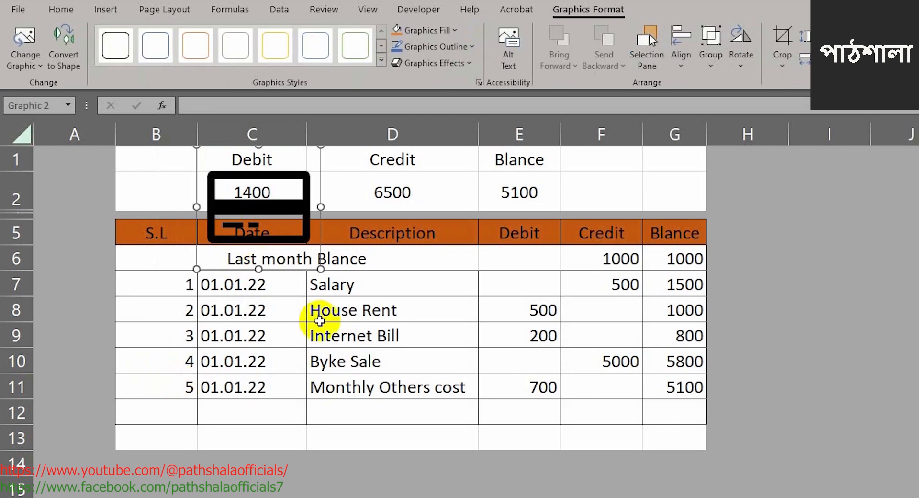
With the Credit summary cell D1 selected, search the stock icons for "credit"
{"action": "left_click", "coordinate": [337, 156]}
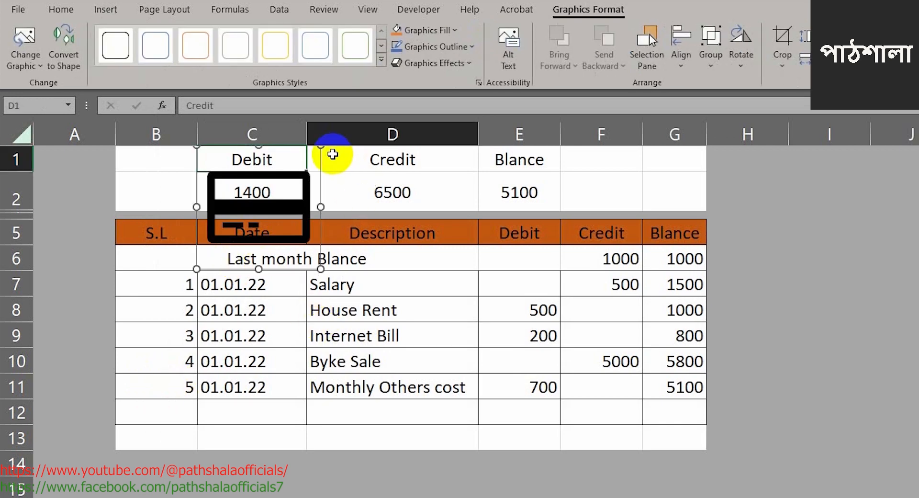
{"action": "left_click", "coordinate": [107, 10]}
{"action": "left_click", "coordinate": [202, 68]}
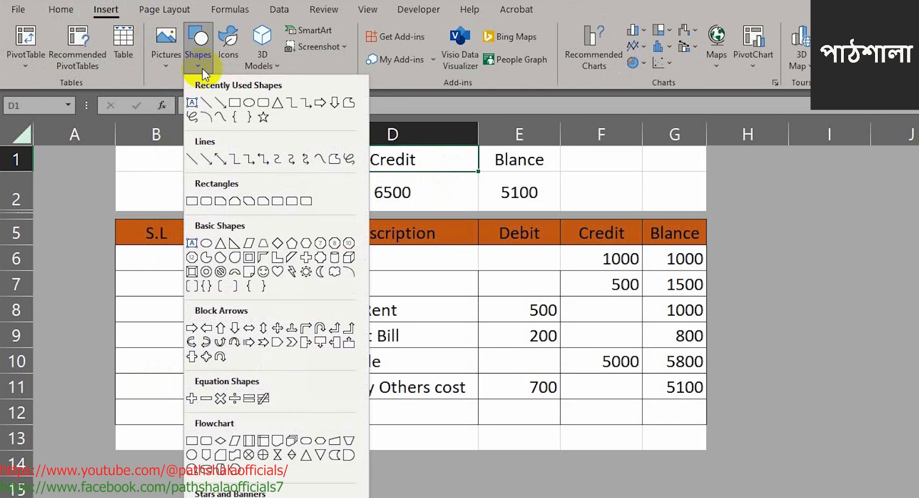
{"action": "left_click", "coordinate": [225, 46]}
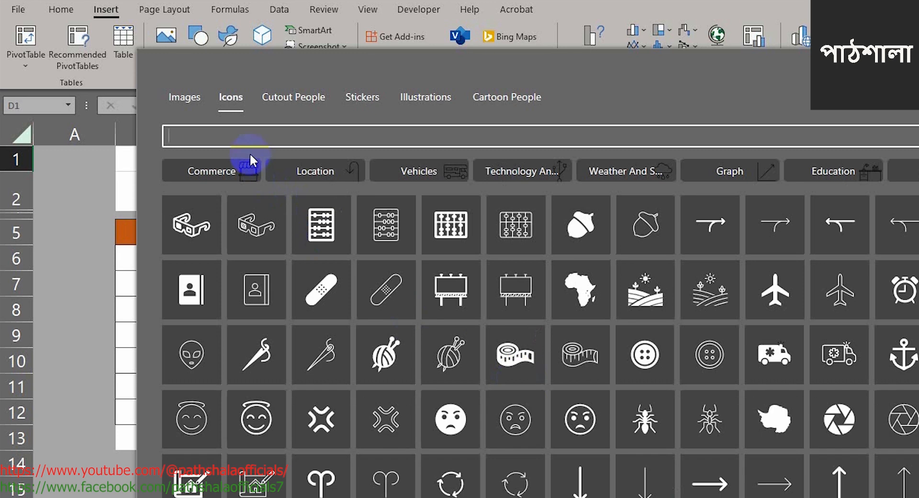
{"action": "type", "text": "c"}
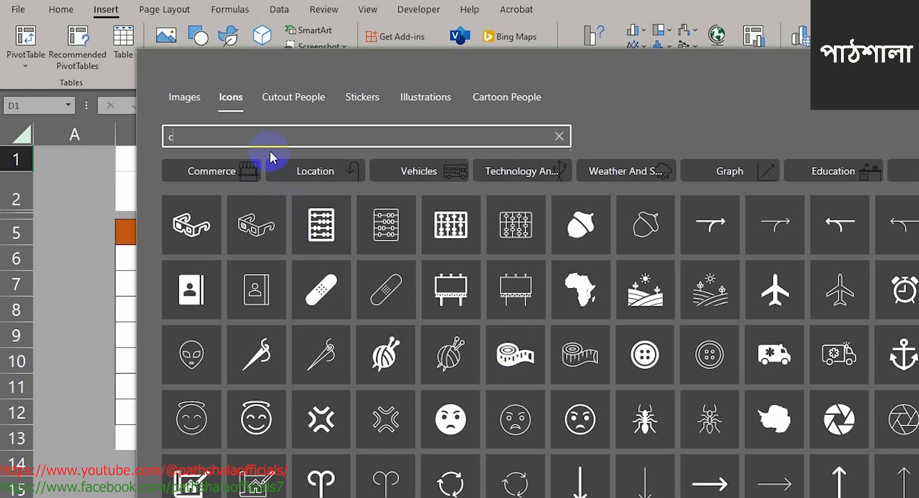
{"action": "type", "text": "redit"}
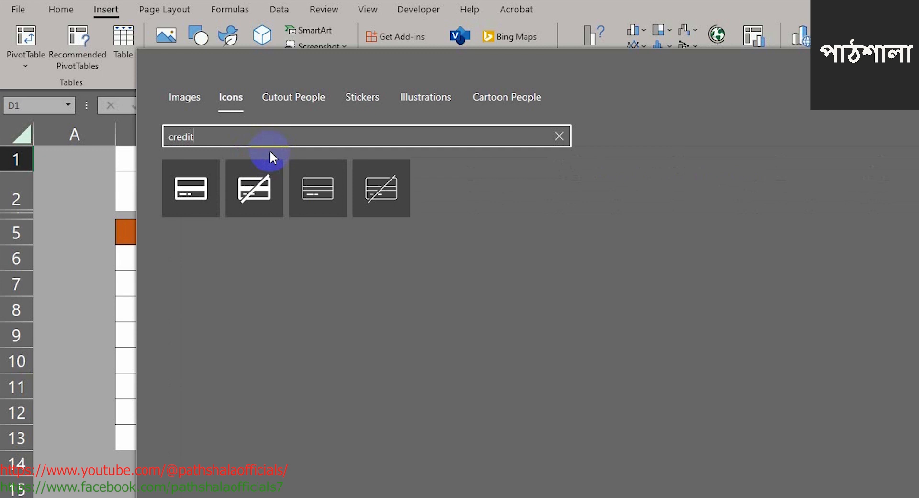
Insert the solid rising bar chart, falling bar chart and barn icons from the full stock icon collection
{"action": "left_click", "coordinate": [338, 99]}
{"action": "left_click", "coordinate": [413, 101]}
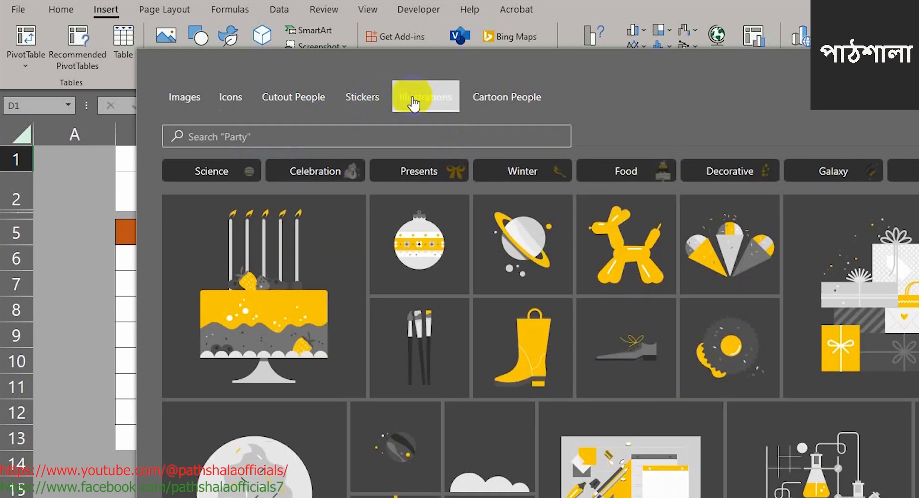
{"action": "left_click", "coordinate": [364, 100]}
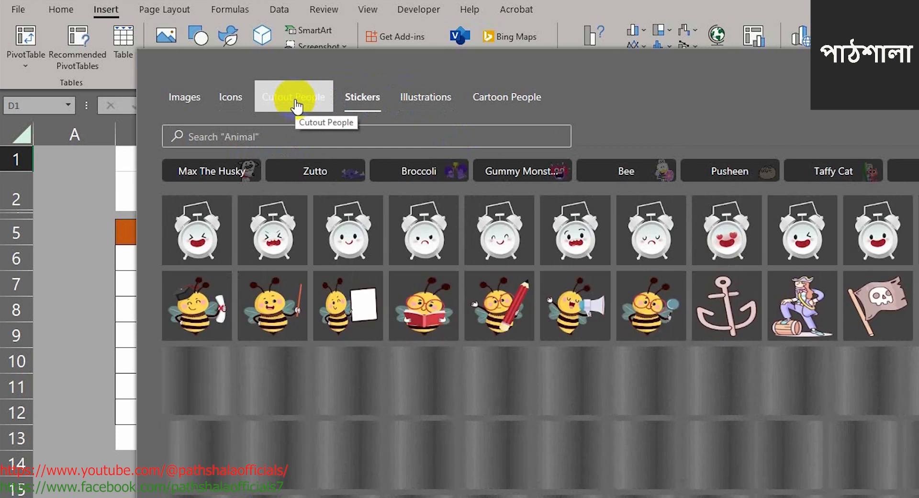
{"action": "left_click", "coordinate": [296, 107]}
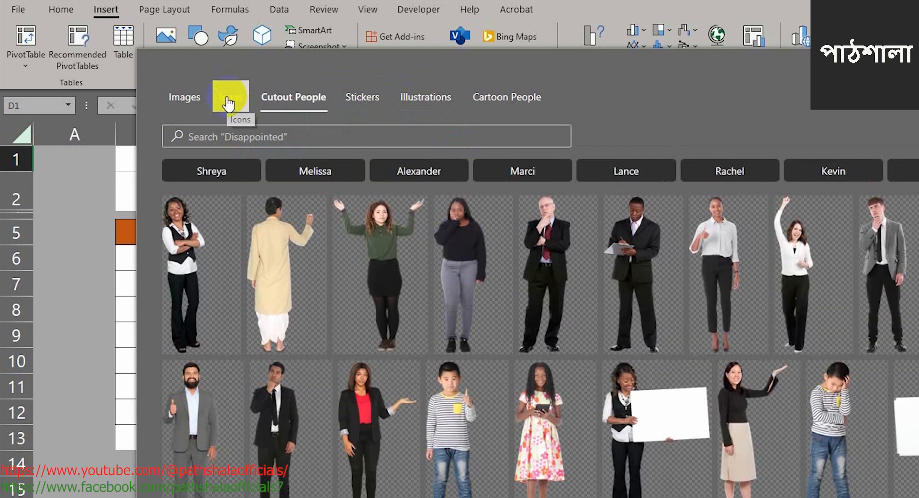
{"action": "left_click", "coordinate": [230, 101]}
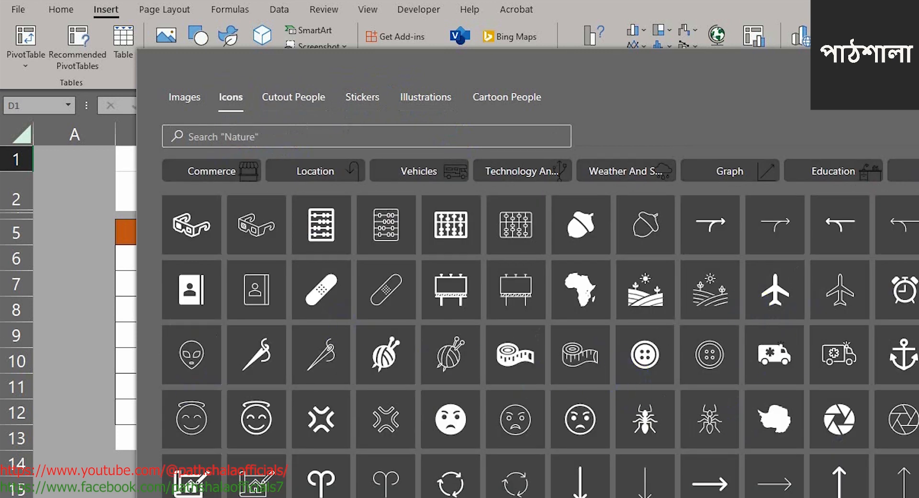
{"action": "scroll", "coordinate": [771, 368], "scroll_direction": "down", "scroll_amount": 4}
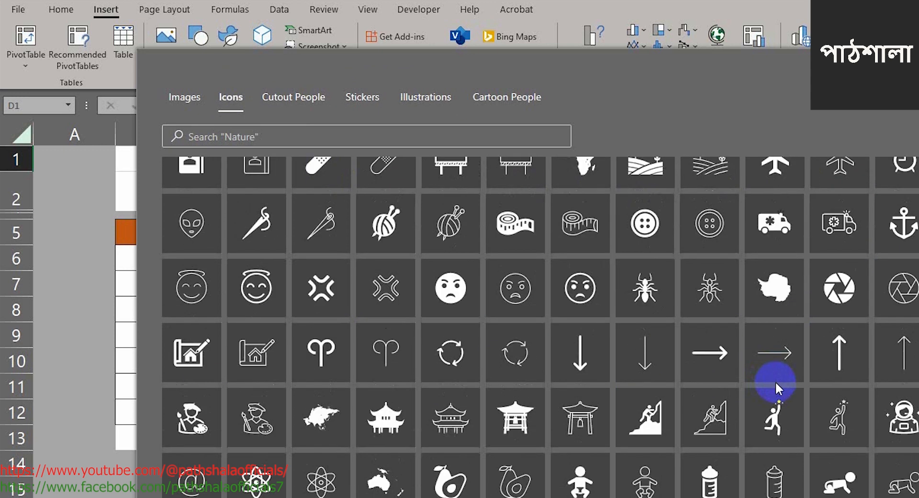
{"action": "scroll", "coordinate": [774, 381], "scroll_direction": "down", "scroll_amount": 6}
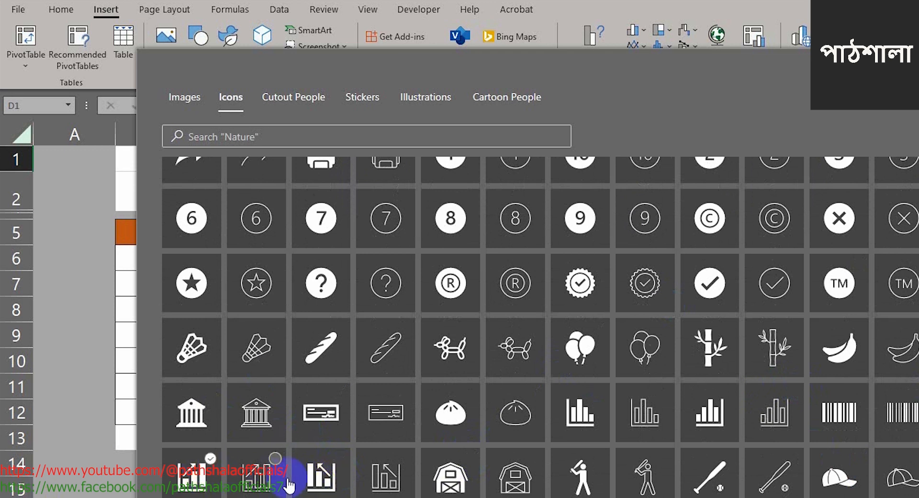
{"action": "left_click", "coordinate": [313, 476]}
{"action": "left_click", "coordinate": [197, 476]}
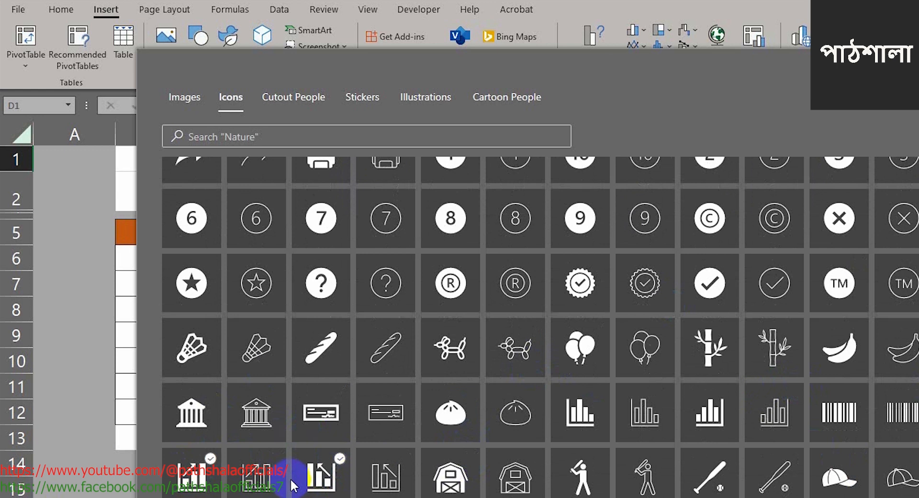
{"action": "left_click", "coordinate": [455, 479]}
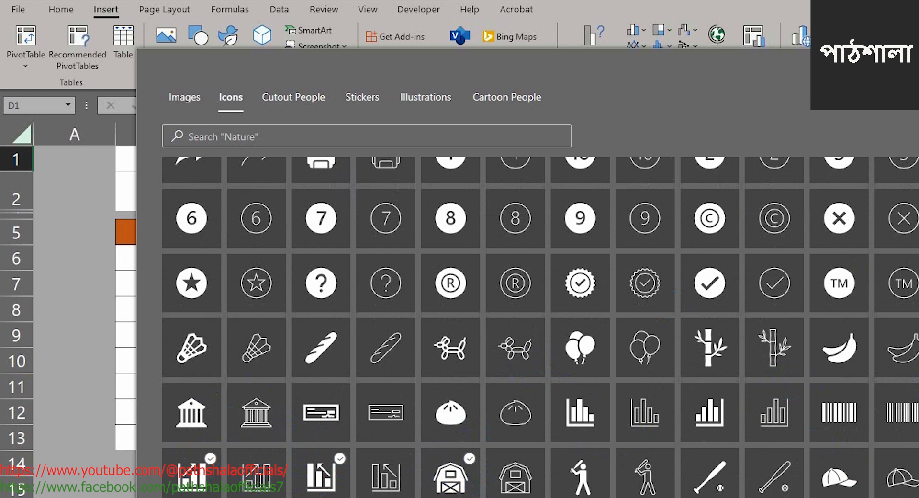
{"action": "left_click", "coordinate": [785, 495]}
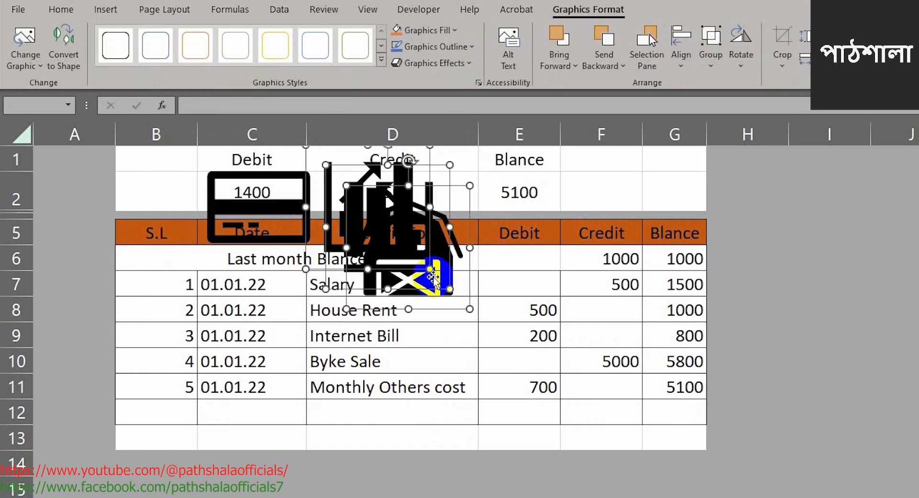
Spread the three new icons apart over the ledger rows and delete the bank card icon at the Debit summary
{"action": "left_click", "coordinate": [502, 362]}
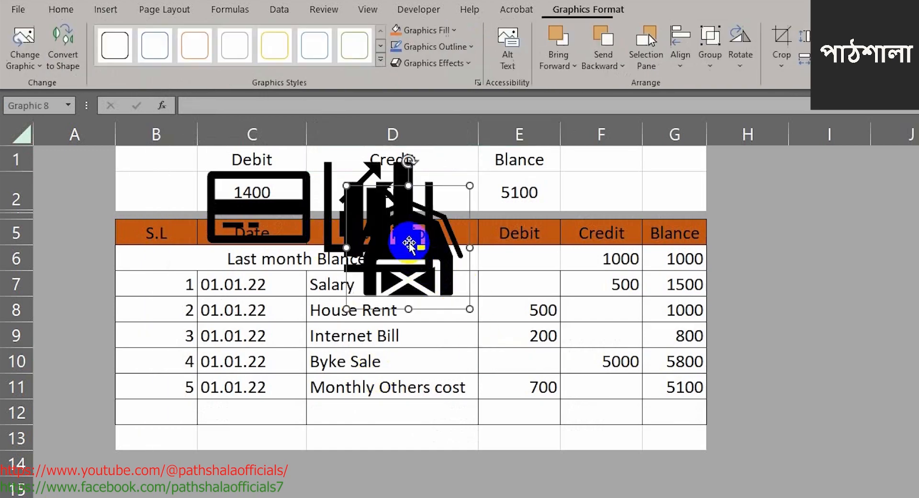
{"action": "left_click_drag", "start_coordinate": [426, 267], "coordinate": [630, 336]}
{"action": "left_click_drag", "start_coordinate": [421, 245], "coordinate": [466, 370]}
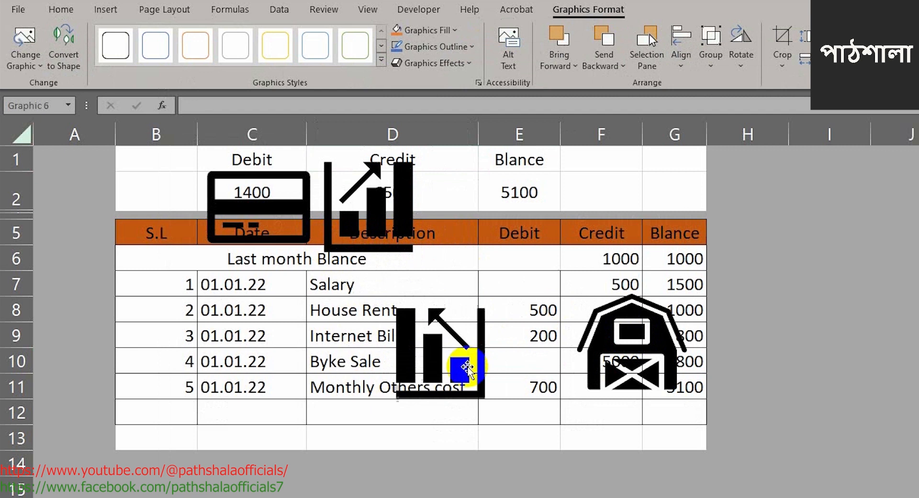
{"action": "left_click_drag", "start_coordinate": [386, 216], "coordinate": [298, 344]}
{"action": "left_click", "coordinate": [255, 207]}
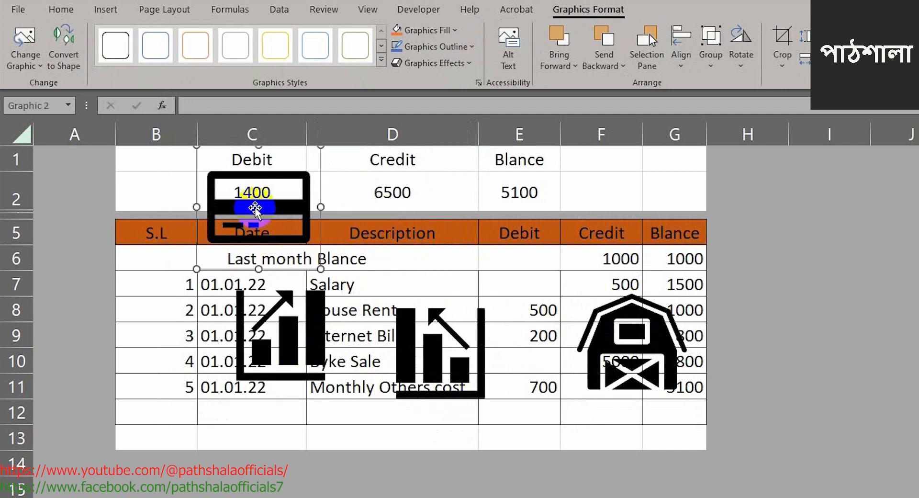
{"action": "key", "text": "Delete"}
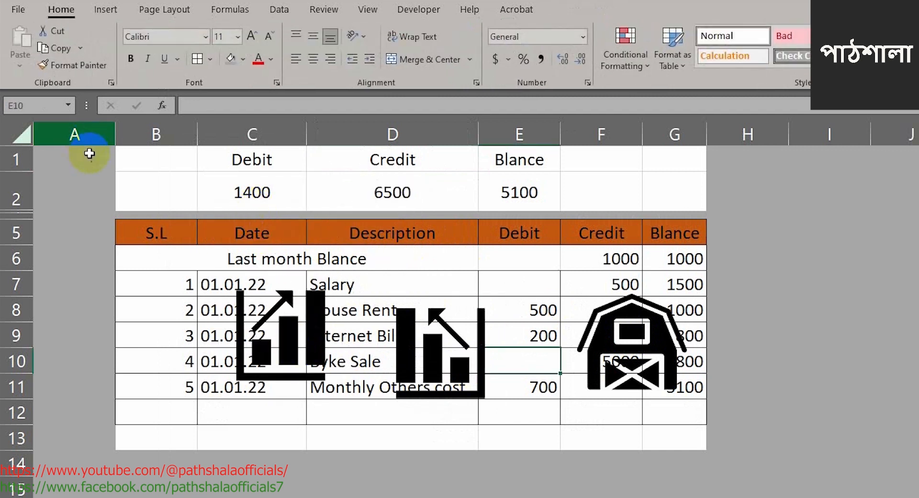
Turn off the worksheet gridlines
{"action": "left_click", "coordinate": [390, 159]}
{"action": "left_click_drag", "start_coordinate": [390, 160], "coordinate": [396, 190]}
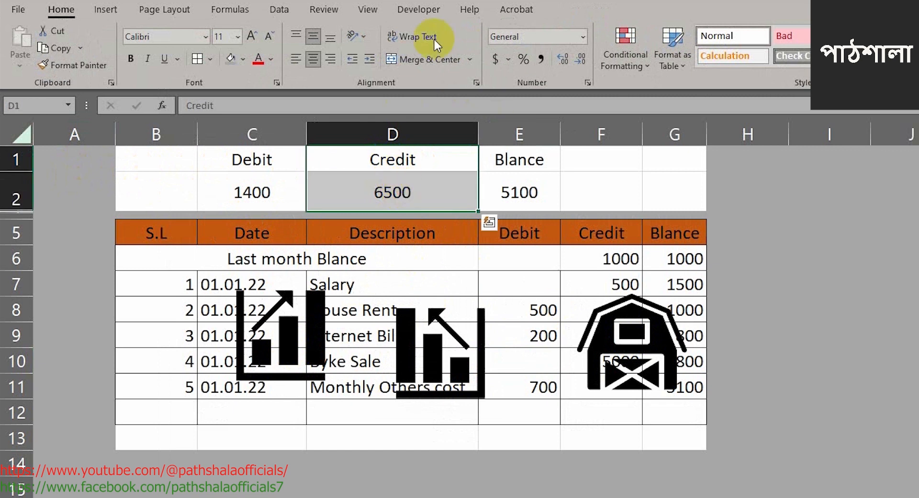
{"action": "left_click", "coordinate": [367, 9]}
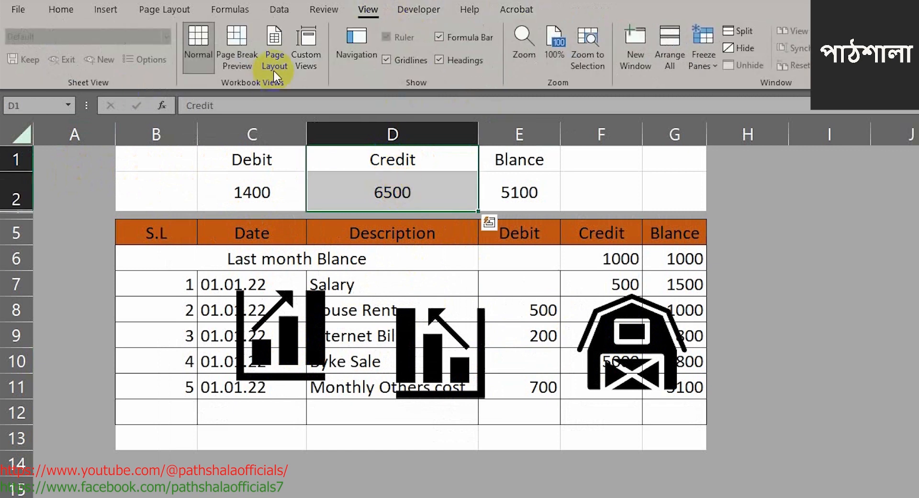
{"action": "left_click", "coordinate": [397, 58]}
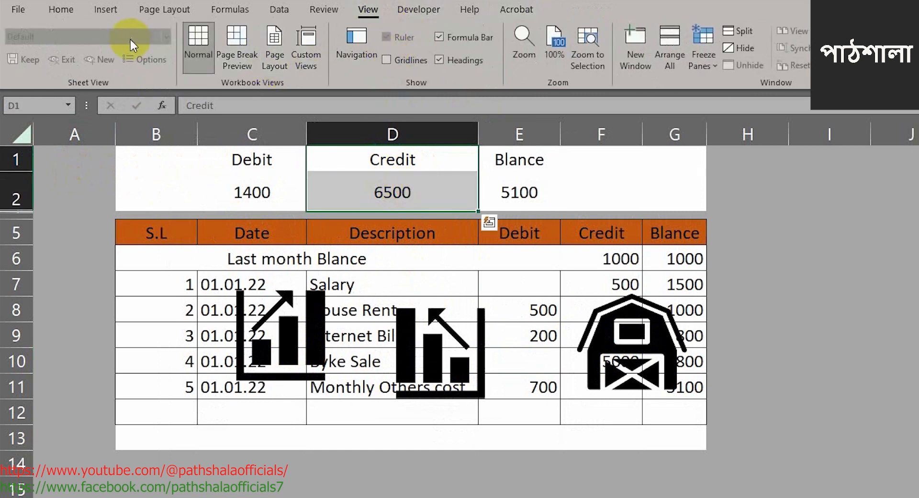
{"action": "left_click", "coordinate": [77, 9]}
Shrink the rising bar chart icon and place it just before the Debit summary in C1:C2
{"action": "left_click", "coordinate": [296, 342]}
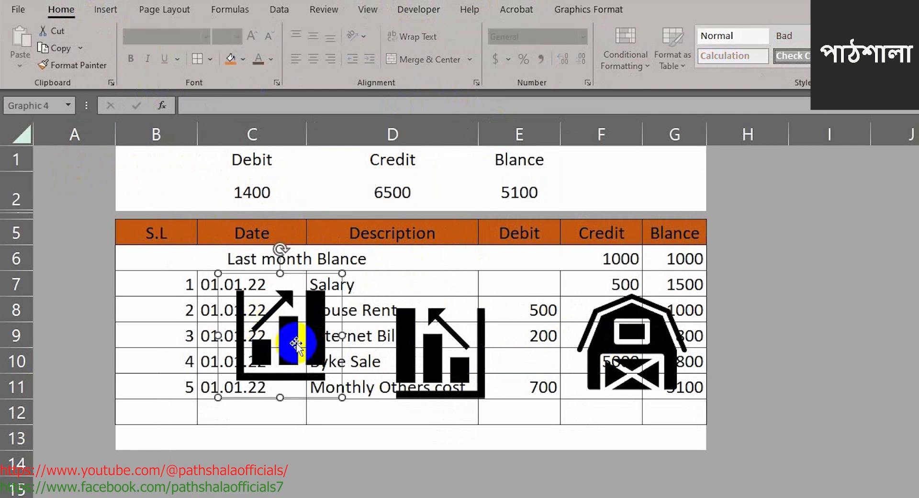
{"action": "left_click_drag", "start_coordinate": [297, 343], "coordinate": [186, 214]}
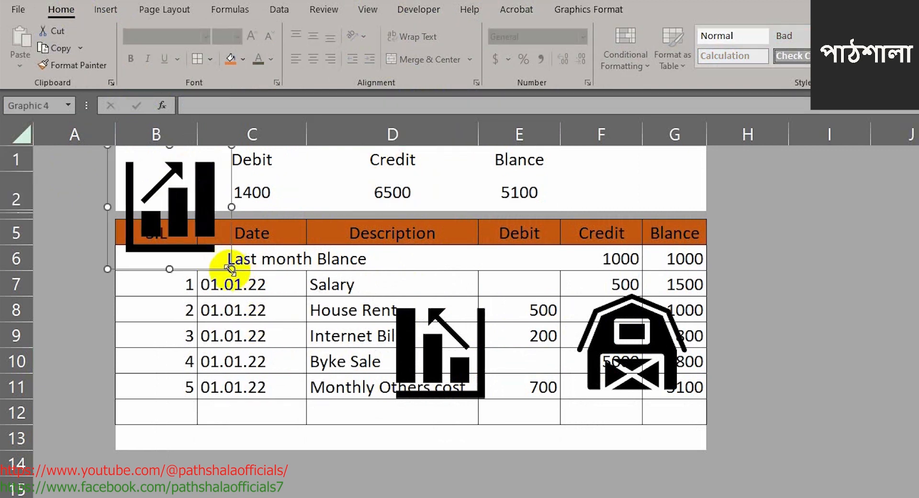
{"action": "left_click_drag", "start_coordinate": [232, 269], "coordinate": [182, 207]}
{"action": "left_click_drag", "start_coordinate": [162, 177], "coordinate": [164, 177]}
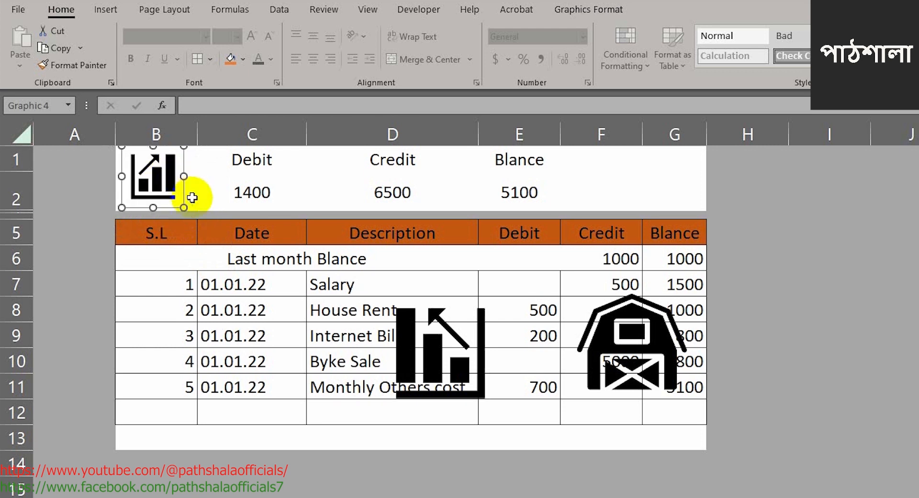
{"action": "left_click_drag", "start_coordinate": [184, 208], "coordinate": [205, 174]}
Shrink the falling bar chart and barn icons and place them just before the Credit and Blance summaries respectively
{"action": "left_click", "coordinate": [421, 335]}
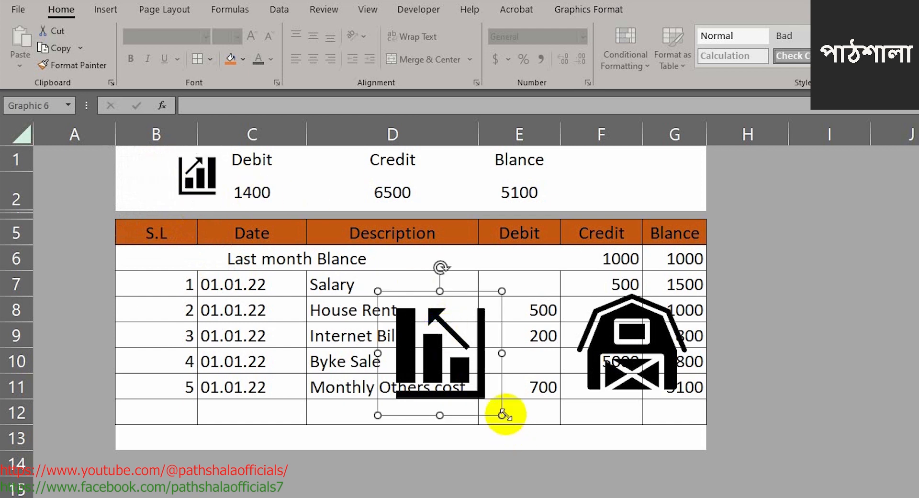
{"action": "left_click_drag", "start_coordinate": [502, 414], "coordinate": [428, 340]}
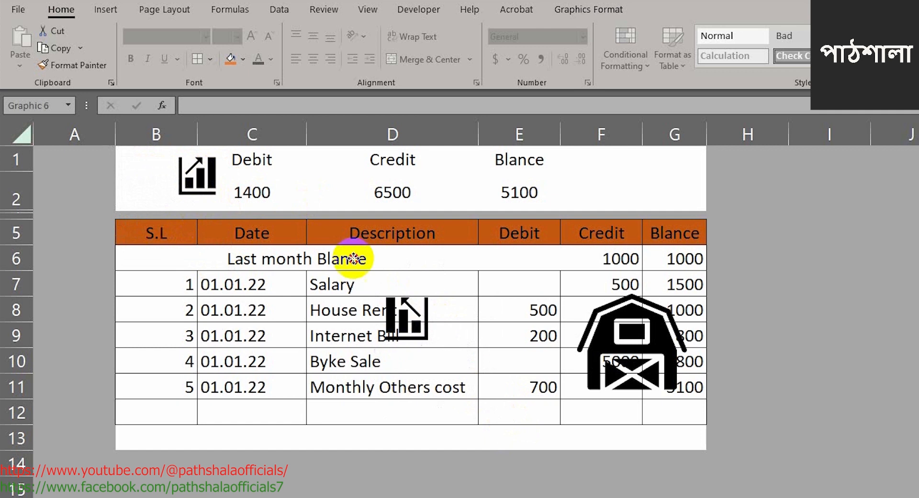
{"action": "left_click_drag", "start_coordinate": [354, 259], "coordinate": [343, 177]}
{"action": "left_click", "coordinate": [618, 366]}
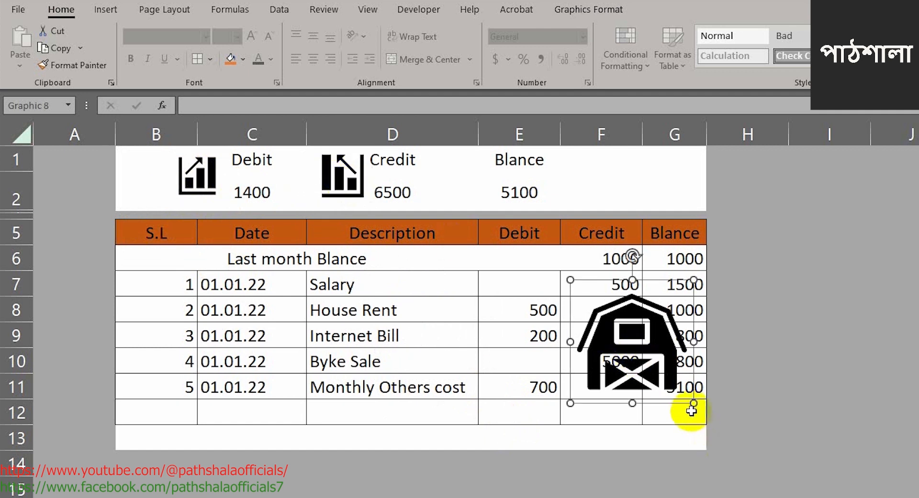
{"action": "left_click_drag", "start_coordinate": [694, 405], "coordinate": [468, 165]}
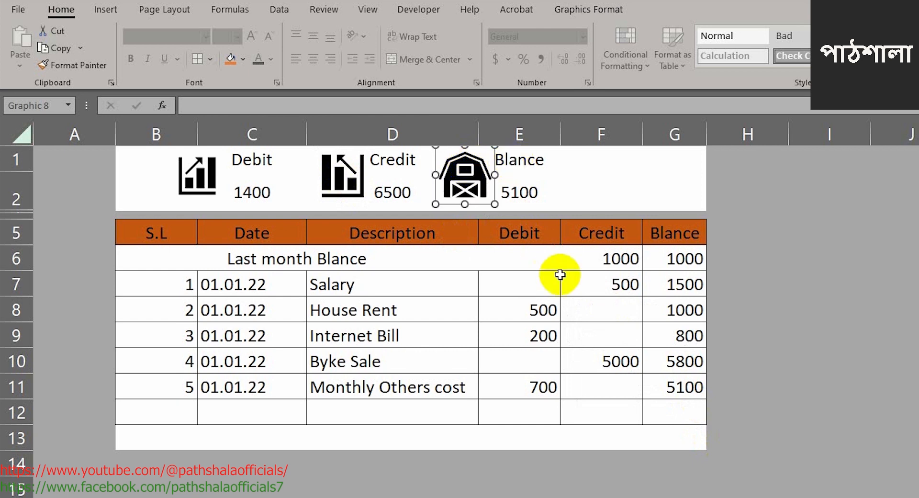
Fill the summary amount cells C2:E2 with dark gray
{"action": "left_click", "coordinate": [537, 187]}
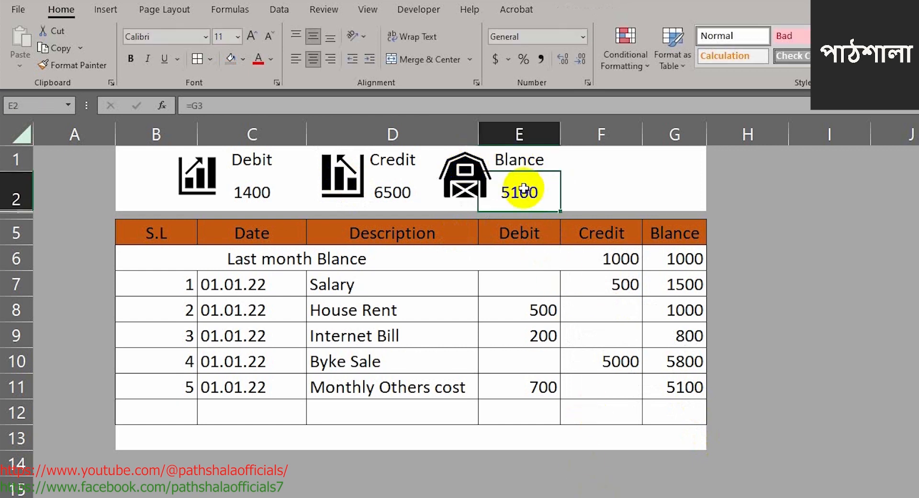
{"action": "left_click", "coordinate": [243, 59]}
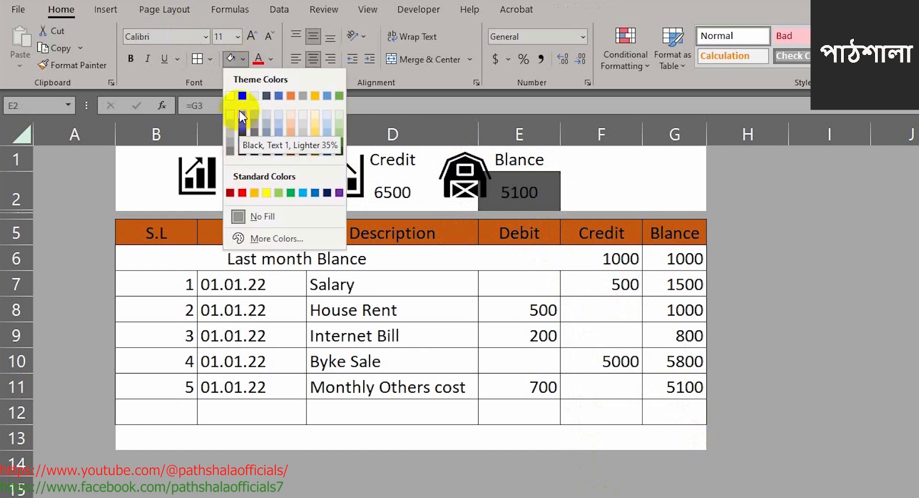
{"action": "left_click", "coordinate": [242, 115]}
{"action": "left_click", "coordinate": [389, 191]}
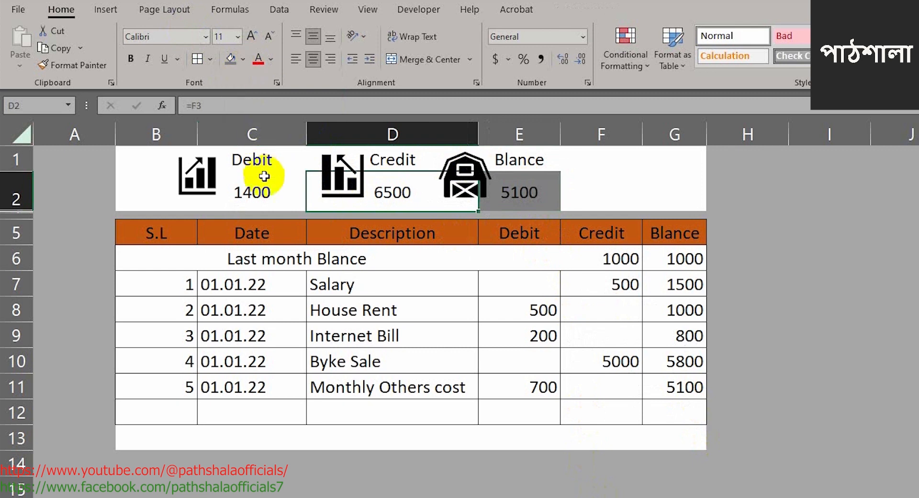
{"action": "left_click_drag", "start_coordinate": [269, 187], "coordinate": [335, 191]}
{"action": "left_click", "coordinate": [230, 58]}
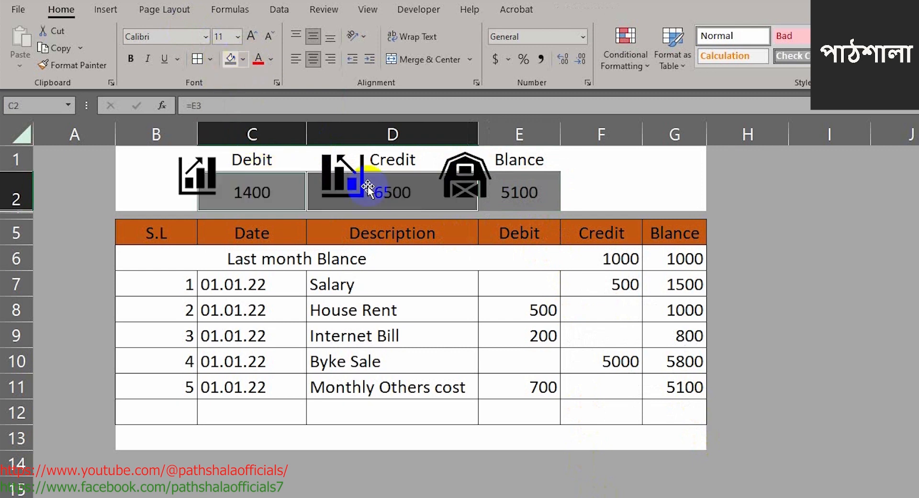
{"action": "left_click", "coordinate": [462, 327]}
Make row 1 taller and row 2 shorter so the icons fit beside the summary labels above the gray amounts
{"action": "left_click", "coordinate": [268, 189]}
{"action": "left_click_drag", "start_coordinate": [18, 172], "coordinate": [18, 201]}
{"action": "left_click_drag", "start_coordinate": [20, 243], "coordinate": [18, 218]}
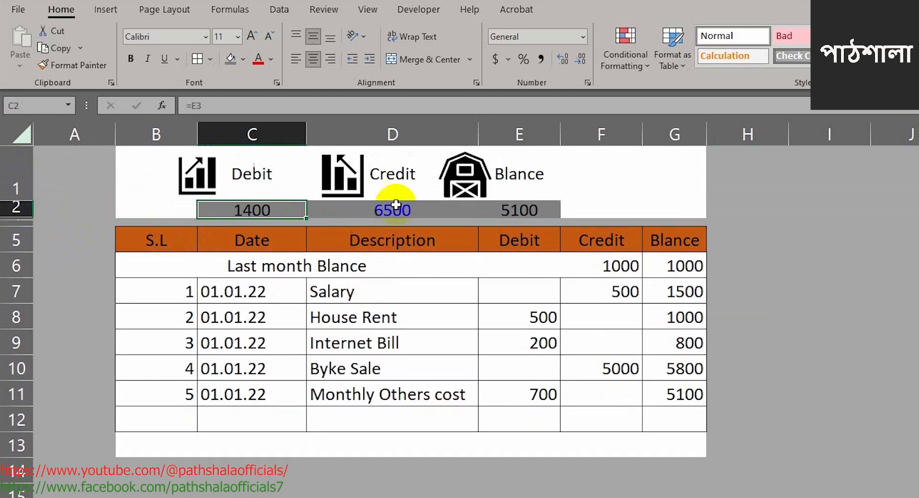
{"action": "left_click", "coordinate": [362, 210]}
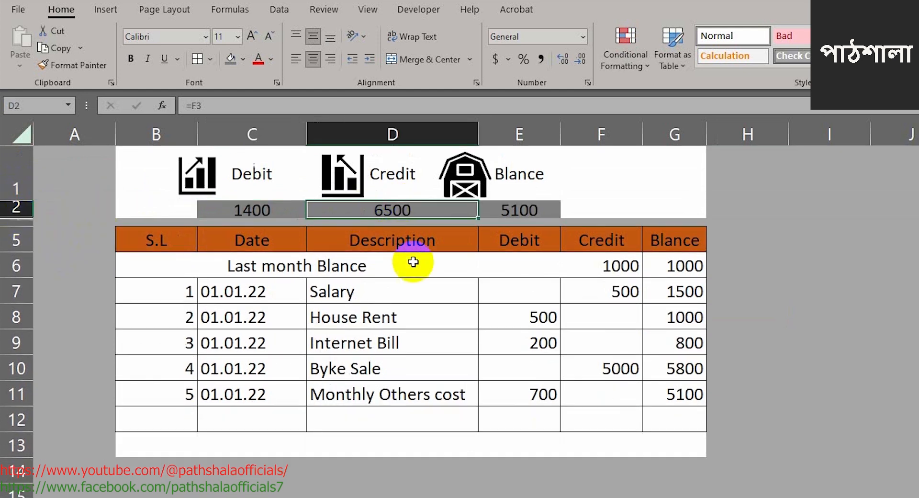
{"action": "left_click", "coordinate": [297, 206]}
Nudge the rising and falling bar chart icons closer to the Debit and Credit labels
{"action": "left_click", "coordinate": [201, 171]}
{"action": "mouse_move", "coordinate": [201, 171]}
{"action": "left_mouse_down"}
{"action": "mouse_move", "coordinate": [168, 171]}
{"action": "mouse_move", "coordinate": [216, 169]}
{"action": "left_mouse_up"}
{"action": "left_click_drag", "start_coordinate": [351, 172], "coordinate": [364, 175]}
{"action": "mouse_move", "coordinate": [465, 175]}
{"action": "left_mouse_down"}
{"action": "mouse_move", "coordinate": [487, 176]}
{"action": "mouse_move", "coordinate": [469, 175]}
{"action": "left_mouse_up"}
{"action": "left_click", "coordinate": [626, 194]}
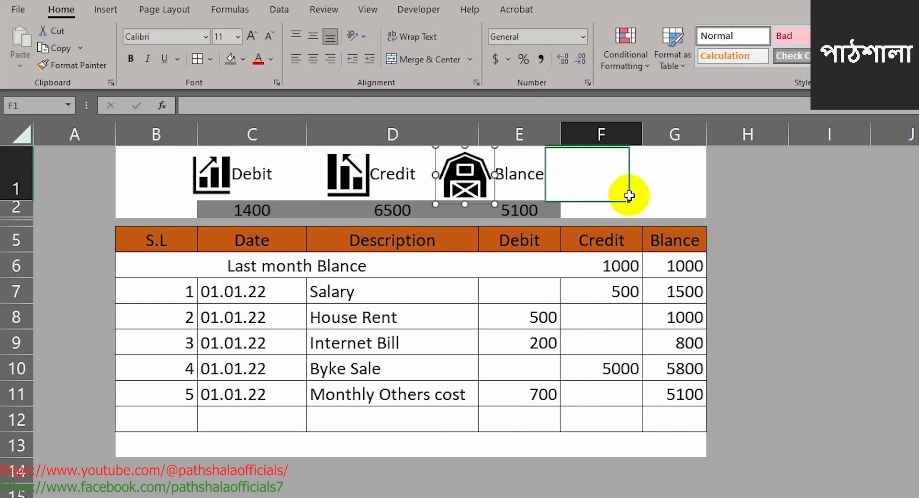
Switch to the finished sample ledger and copy its entries in D9:H15
{"action": "left_click", "coordinate": [455, 469]}
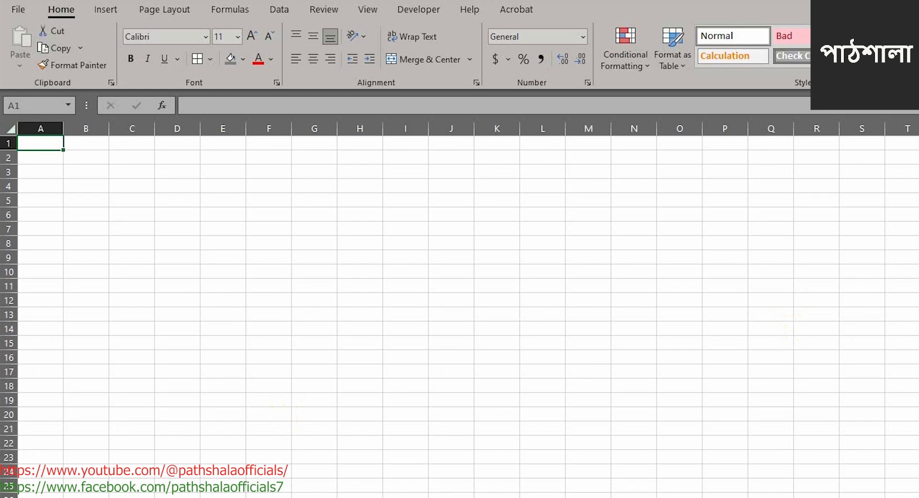
{"action": "scroll", "coordinate": [459, 309], "scroll_direction": "up", "scroll_amount": 8}
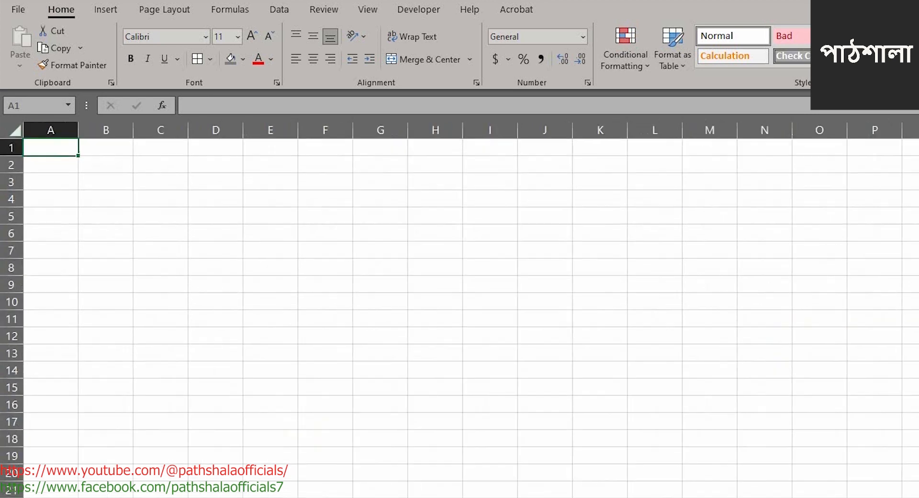
{"action": "scroll", "coordinate": [459, 309], "scroll_direction": "up", "scroll_amount": 2}
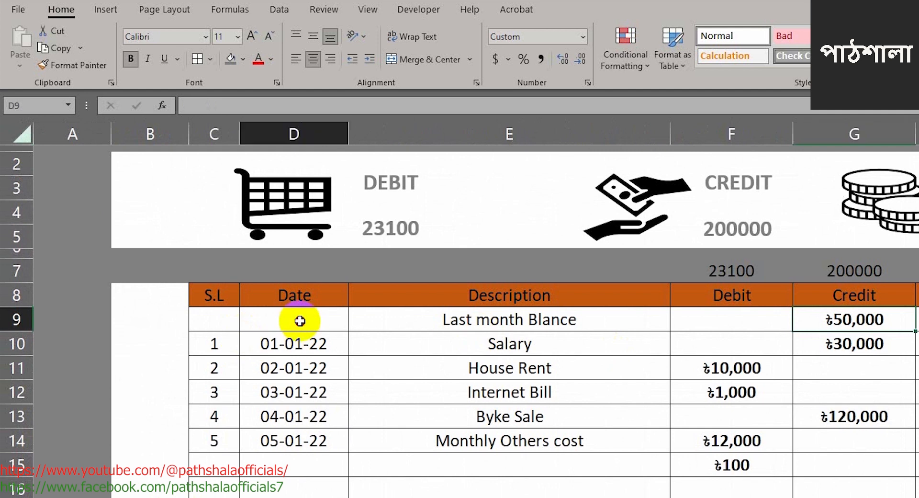
{"action": "left_click_drag", "start_coordinate": [299, 320], "coordinate": [759, 464]}
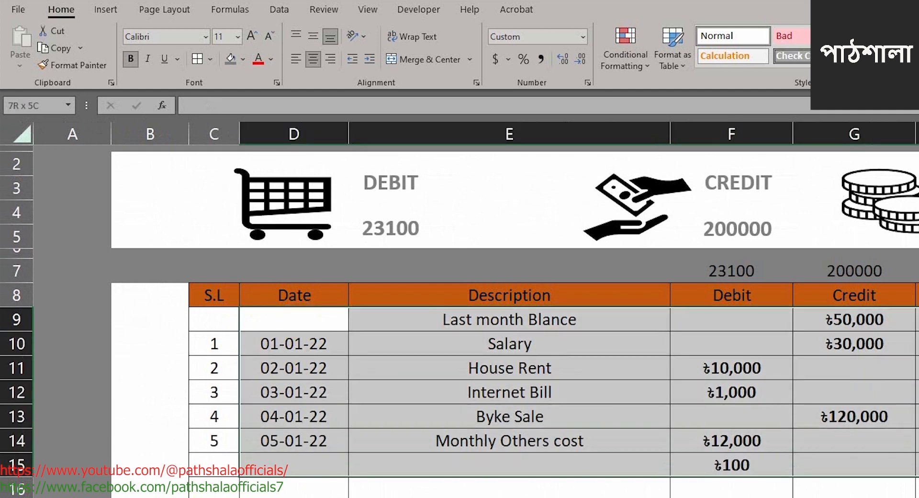
{"action": "key", "text": "ctrl+c"}
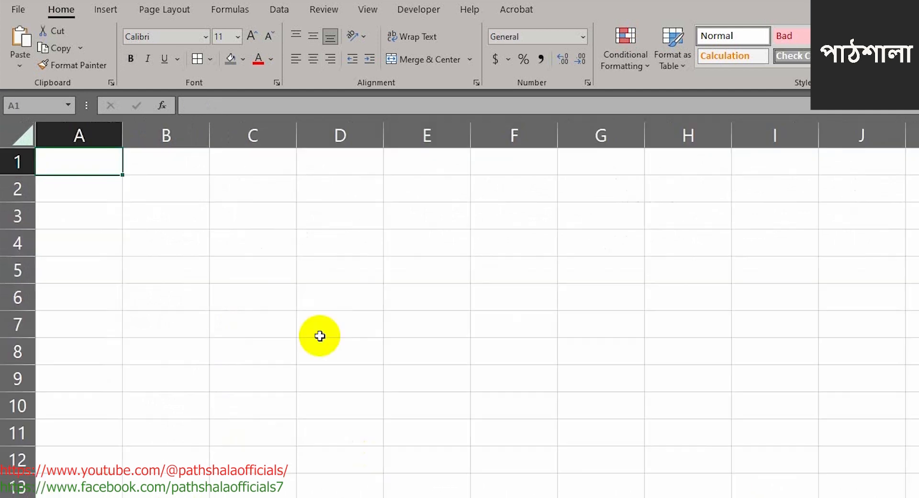
Paste the copied ledger entries into the blank sheet from B3 and autofit columns B to F
{"action": "left_click", "coordinate": [199, 213]}
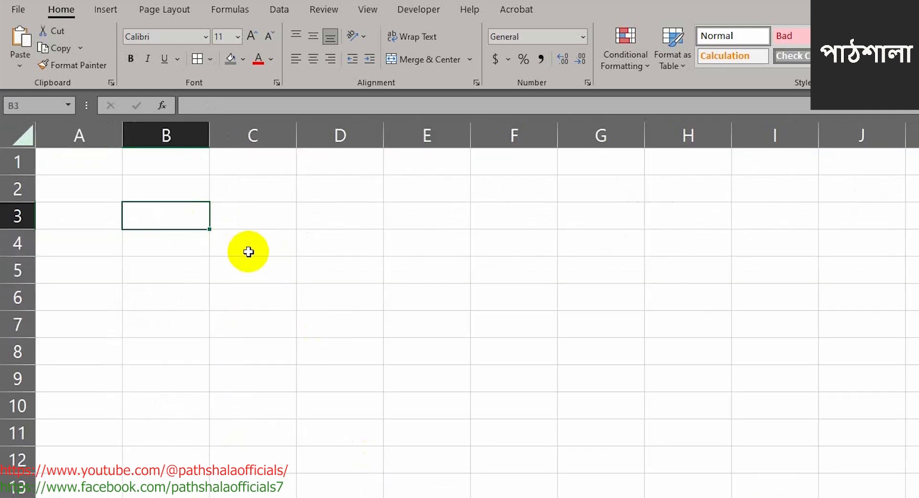
{"action": "key", "text": "ctrl+v"}
{"action": "left_click", "coordinate": [249, 252]}
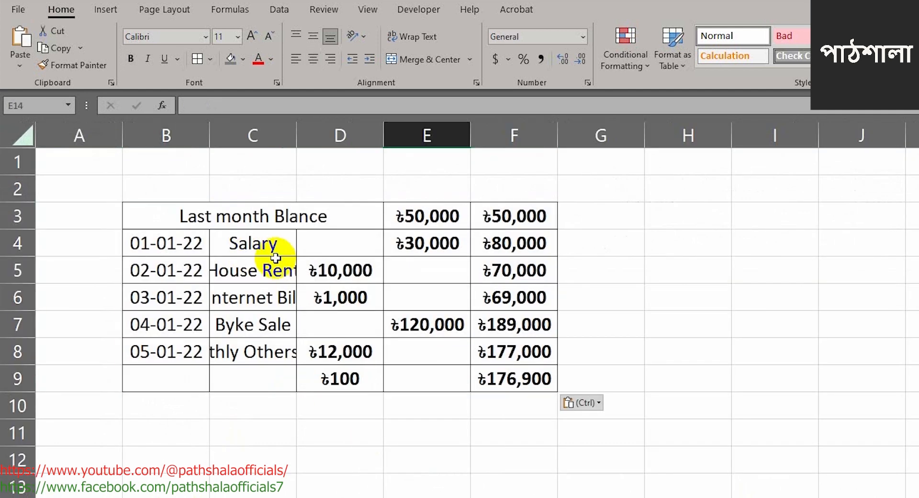
{"action": "left_click_drag", "start_coordinate": [194, 133], "coordinate": [486, 128]}
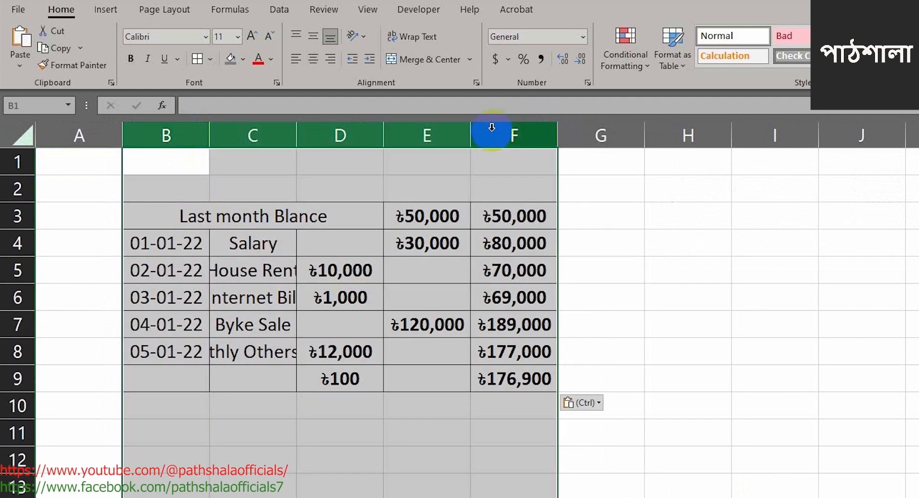
{"action": "double_click", "coordinate": [470, 133]}
{"action": "left_click", "coordinate": [445, 404]}
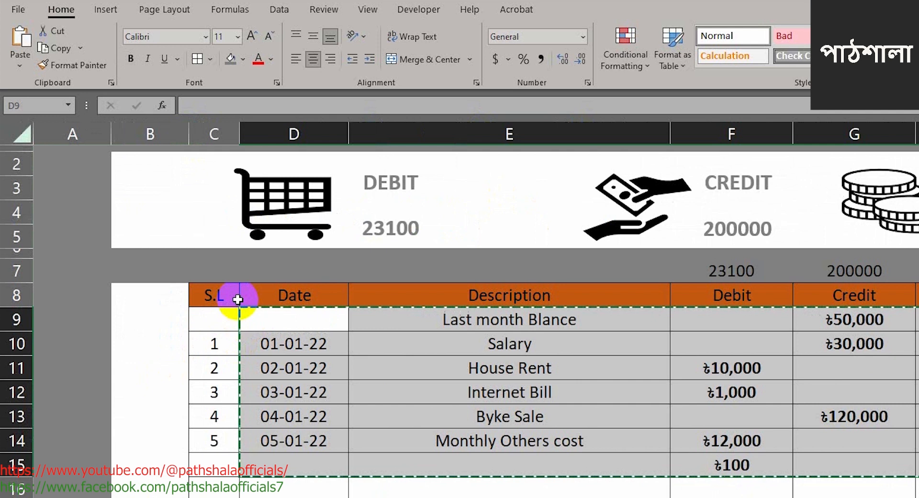
Copy the Date to Blance header row from the sample ledger and paste it at B2 above the entries
{"action": "left_click_drag", "start_coordinate": [240, 301], "coordinate": [917, 295]}
{"action": "key", "text": "ctrl+c"}
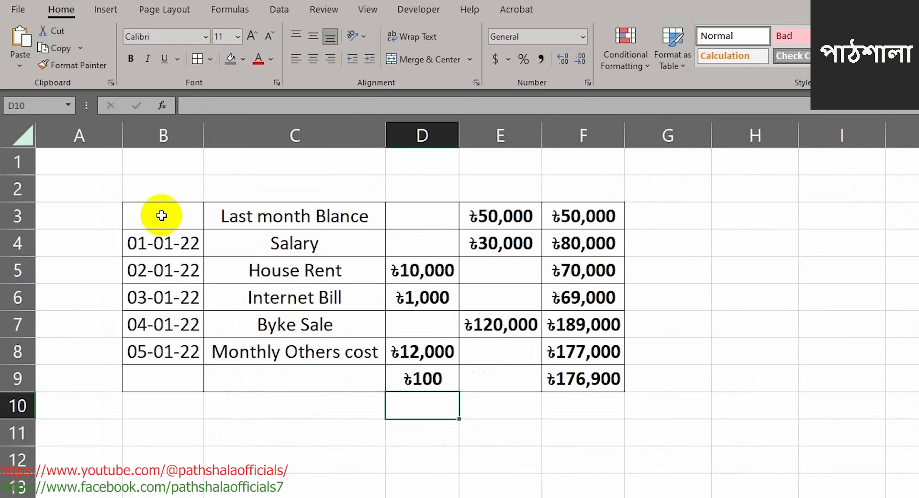
{"action": "left_click", "coordinate": [151, 191]}
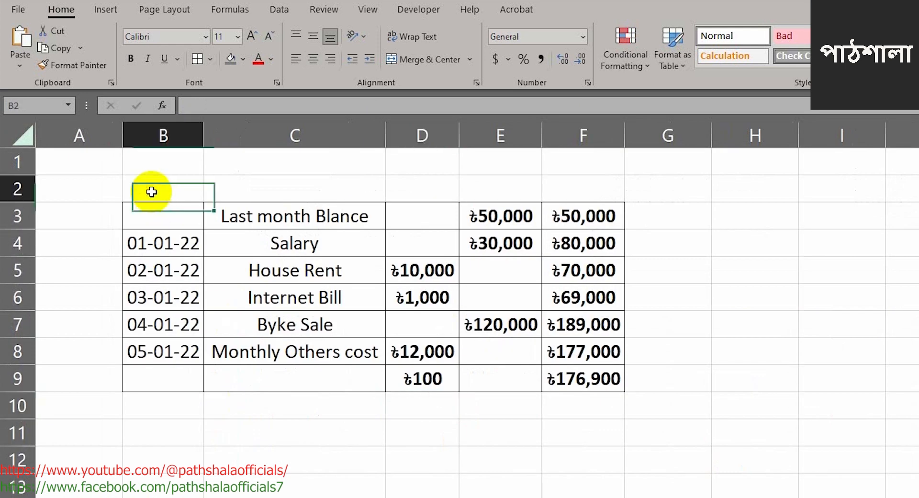
{"action": "key", "text": "ctrl+v"}
{"action": "left_click", "coordinate": [500, 495]}
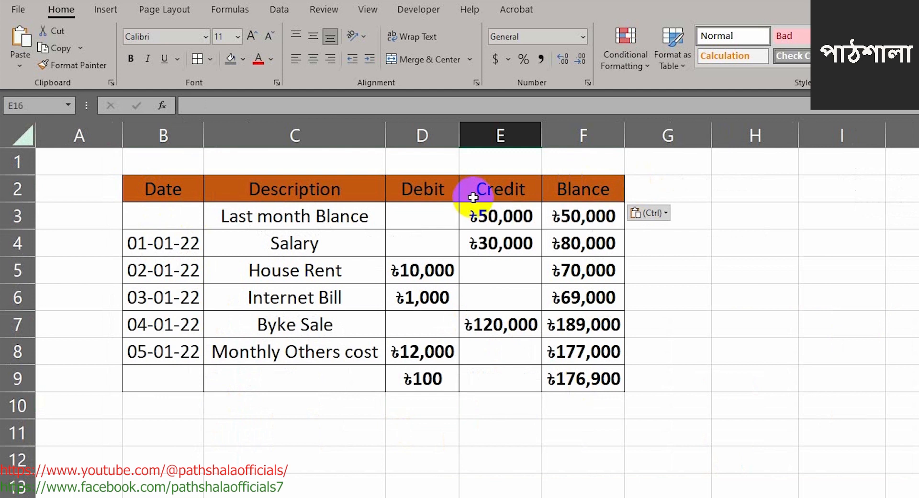
Clear the debit and credit amounts in D3:E9 and the balances in F3:F9
{"action": "left_click", "coordinate": [488, 215]}
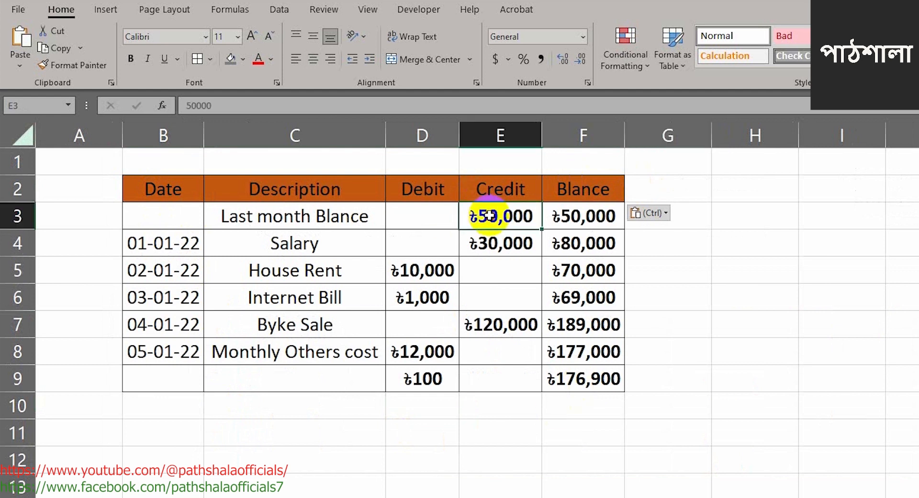
{"action": "left_click_drag", "start_coordinate": [425, 213], "coordinate": [488, 372]}
{"action": "key", "text": "Delete"}
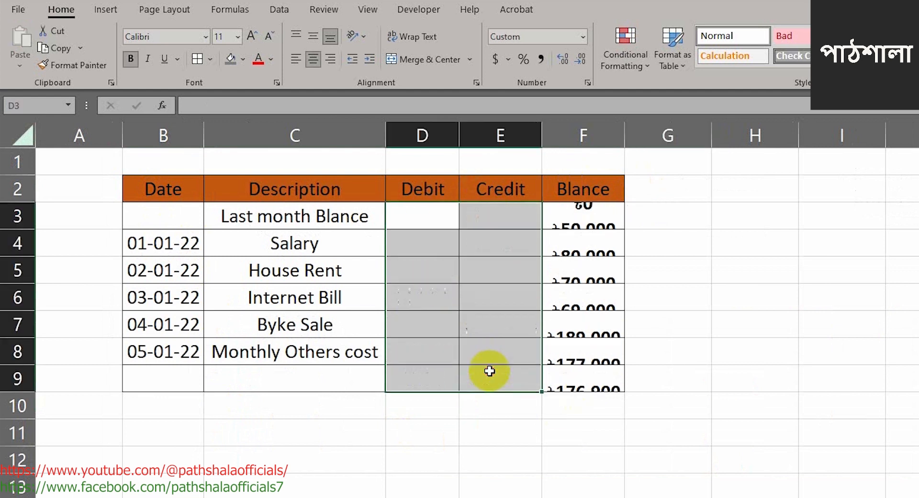
{"action": "left_click", "coordinate": [593, 212]}
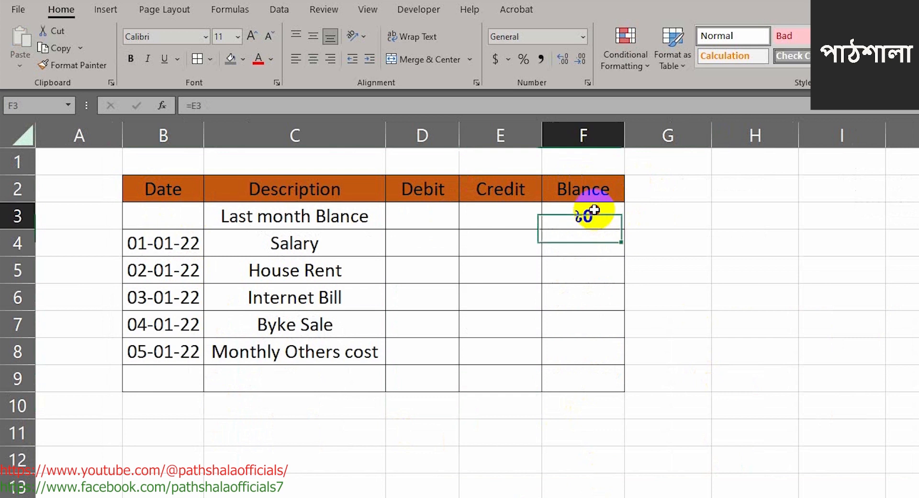
{"action": "left_click_drag", "start_coordinate": [592, 211], "coordinate": [611, 372]}
{"action": "key", "text": "Delete"}
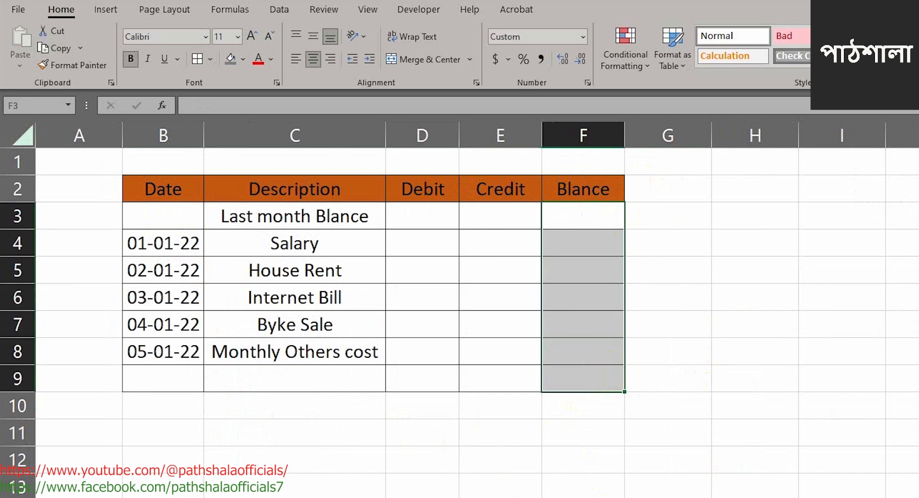
{"action": "left_click", "coordinate": [582, 497]}
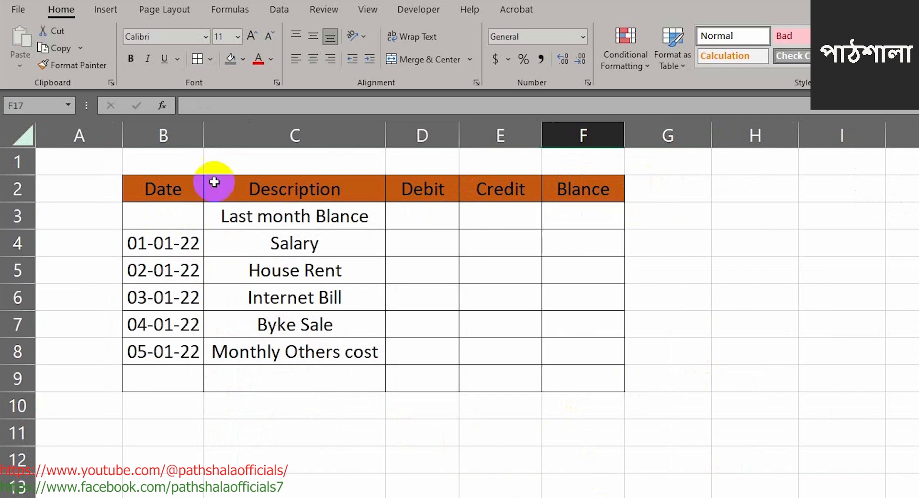
Replace the descriptions in C4:C8 with ATM, Credit, FMS, Withdraw and Credit
{"action": "left_click", "coordinate": [293, 238]}
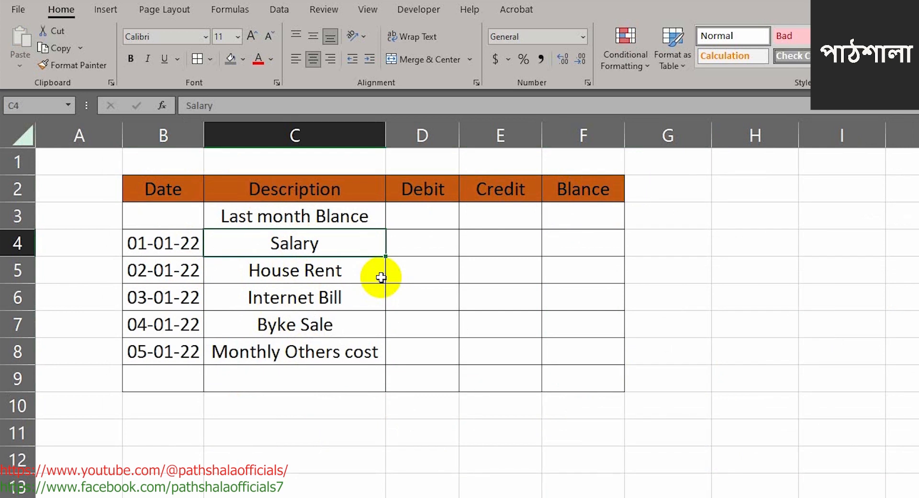
{"action": "type", "text": "A"}
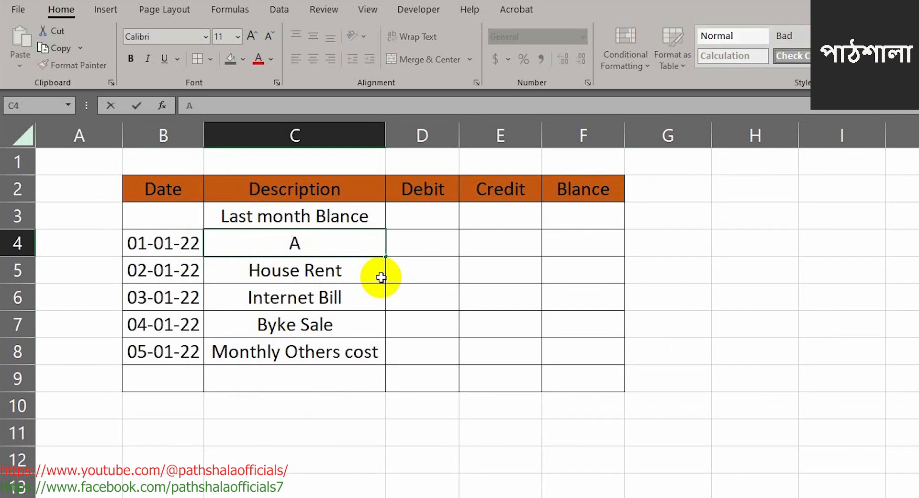
{"action": "type", "text": "TM"}
{"action": "key", "text": "Return"}
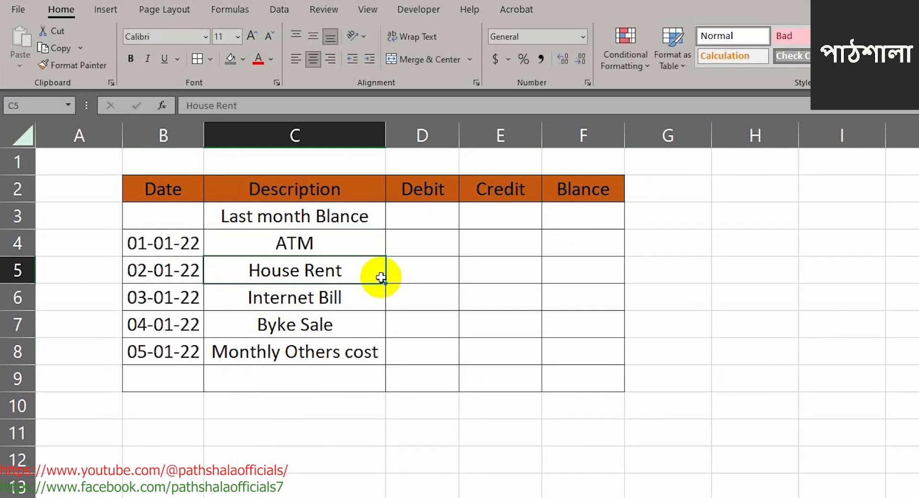
{"action": "type", "text": "Credit"}
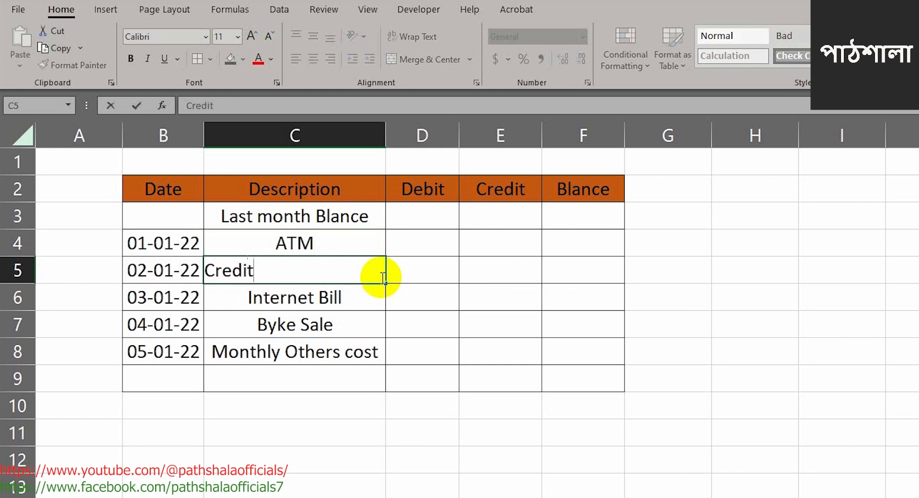
{"action": "key", "text": "Return"}
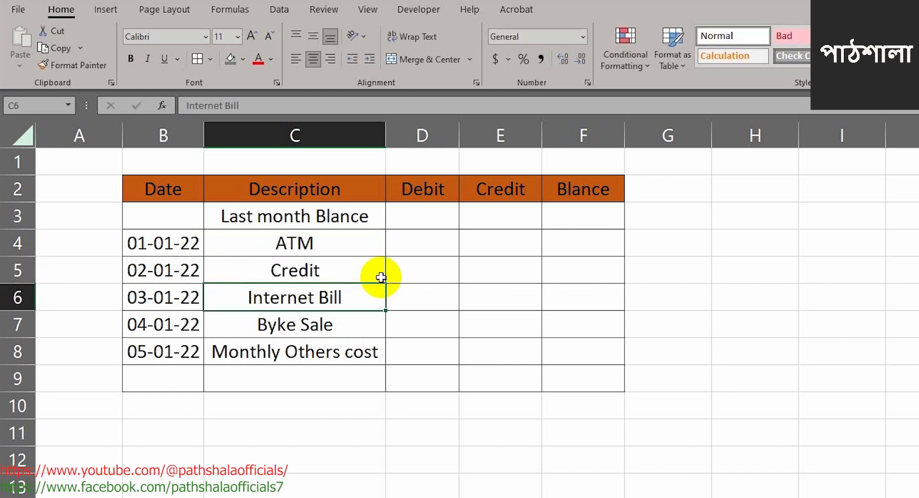
{"action": "type", "text": "FMS"}
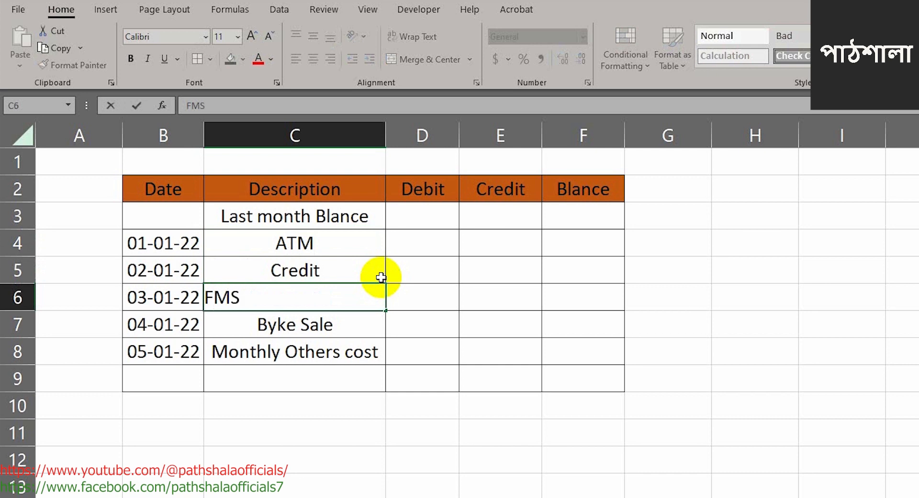
{"action": "key", "text": "Return"}
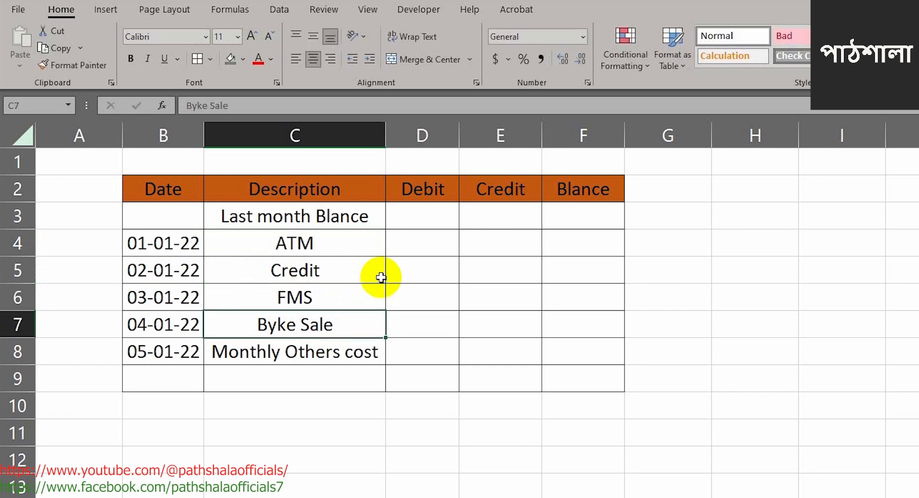
{"action": "type", "text": "Withdraw"}
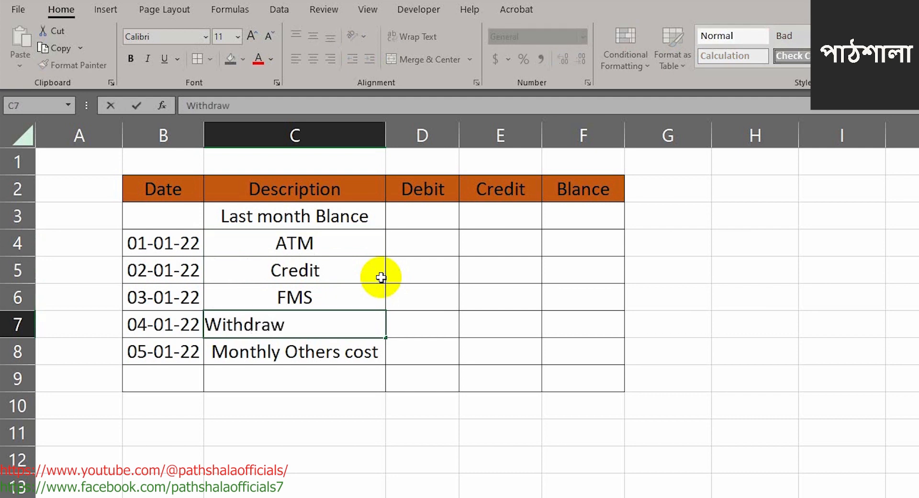
{"action": "key", "text": "Return"}
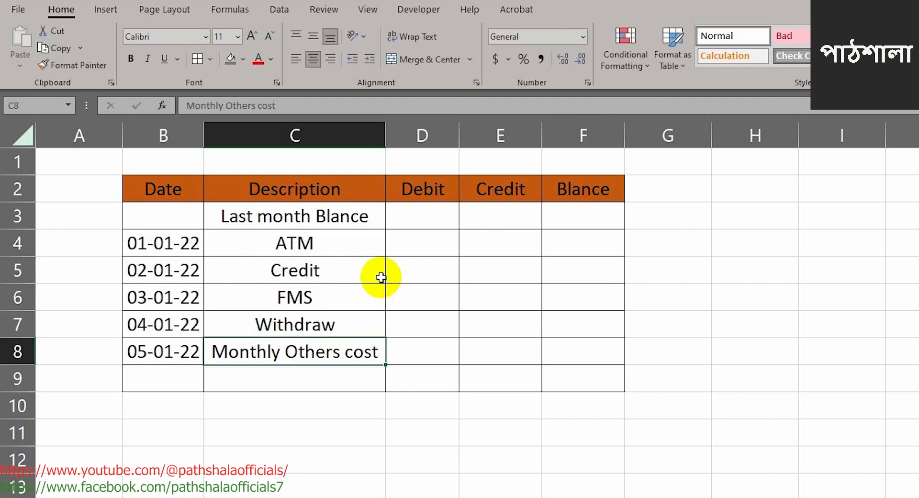
{"action": "type", "text": "Credit"}
{"action": "key", "text": "Return"}
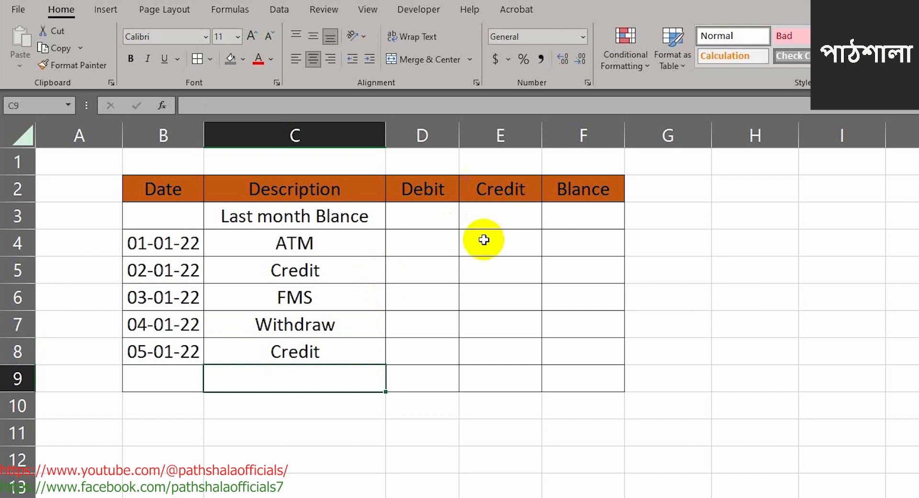
Enter 1000 as the Last month Blance amount in F3
{"action": "left_click", "coordinate": [579, 216]}
{"action": "type", "text": "1000"}
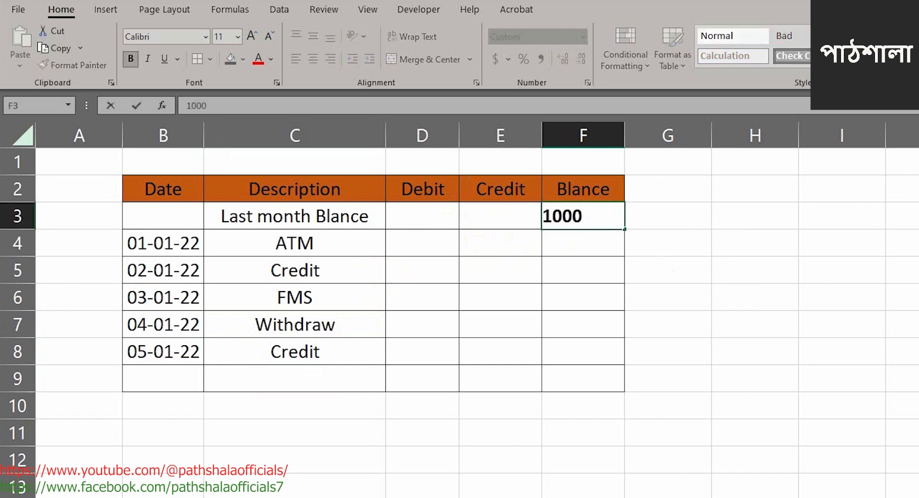
{"action": "key", "text": "Return"}
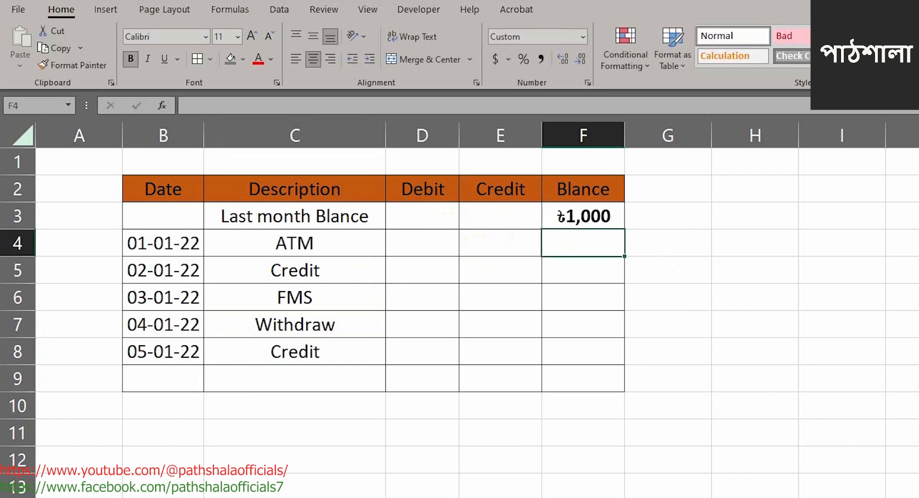
Begin the F4 balance formula with an IF and a nested AND whose first condition is D4=""
{"action": "type", "text": "="}
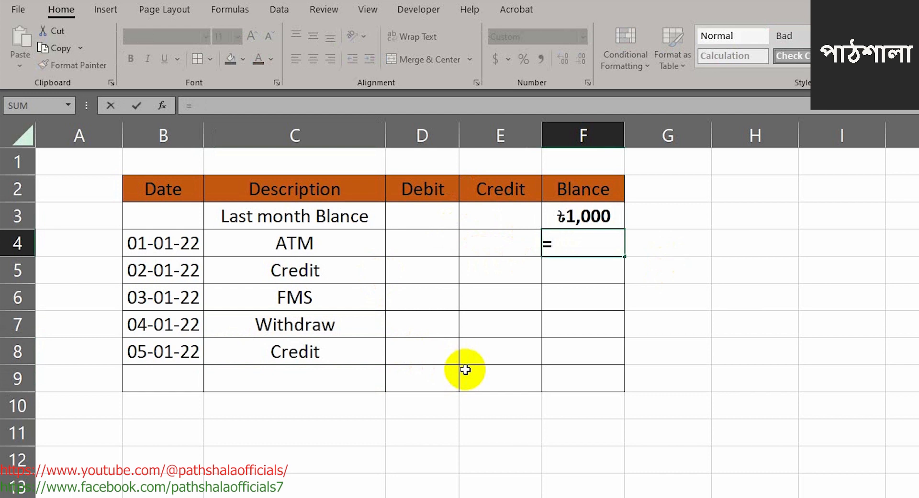
{"action": "type", "text": "if"}
{"action": "key", "text": "Tab"}
{"action": "type", "text": "and"}
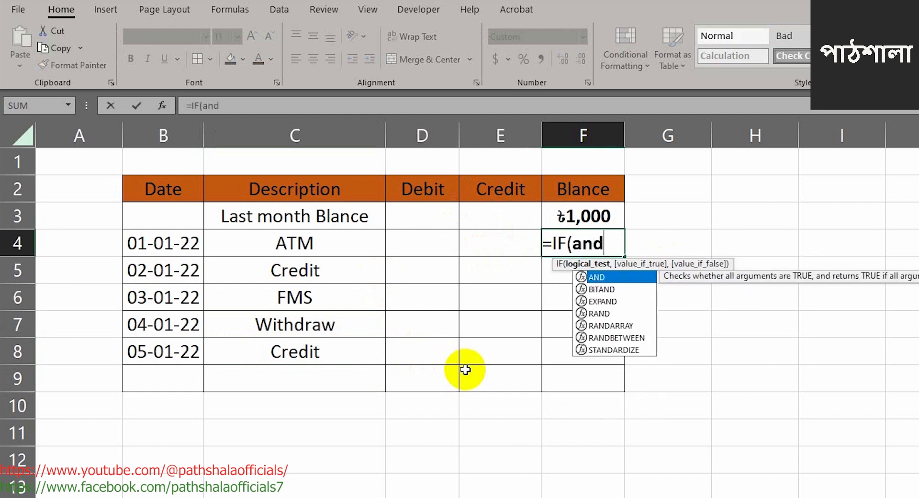
{"action": "key", "text": "Tab"}
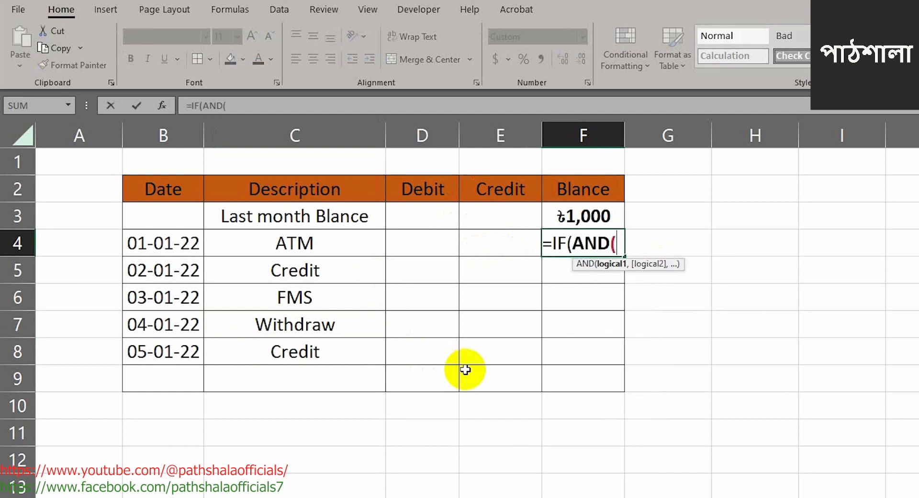
{"action": "left_click", "coordinate": [434, 237]}
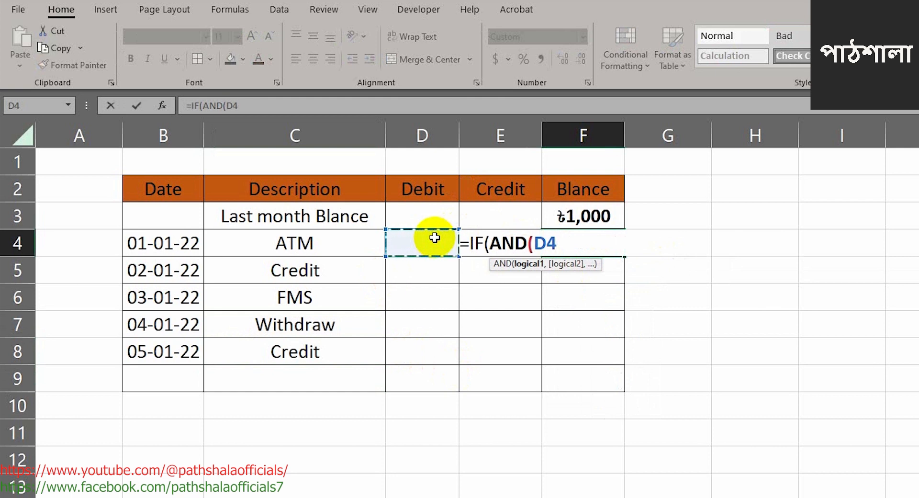
{"action": "type", "text": "="}
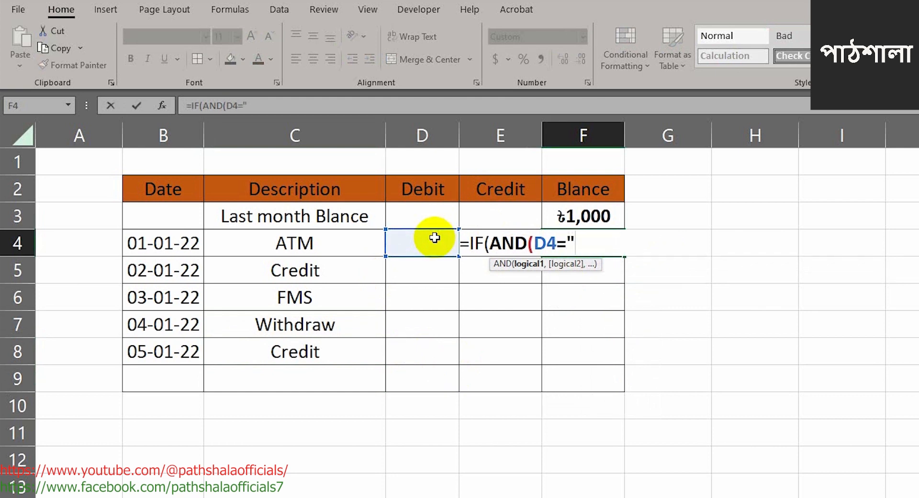
{"action": "type", "text": "\"\","}
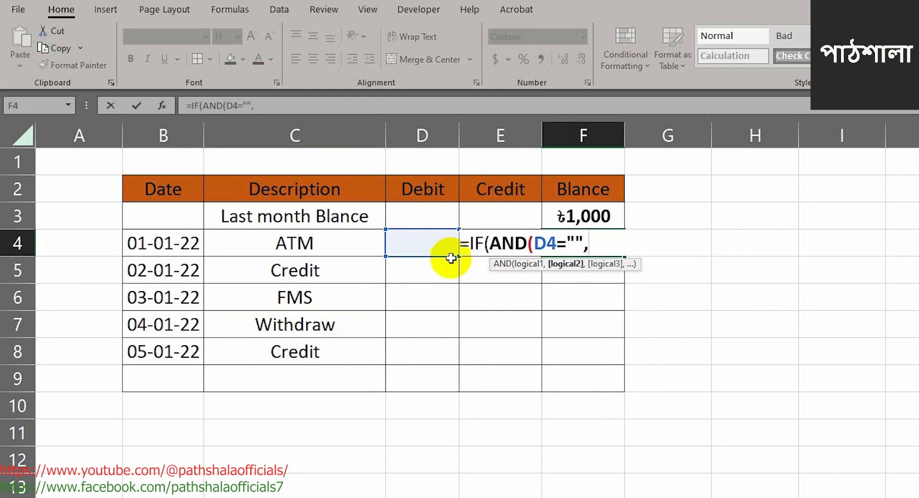
{"action": "left_click", "coordinate": [487, 242]}
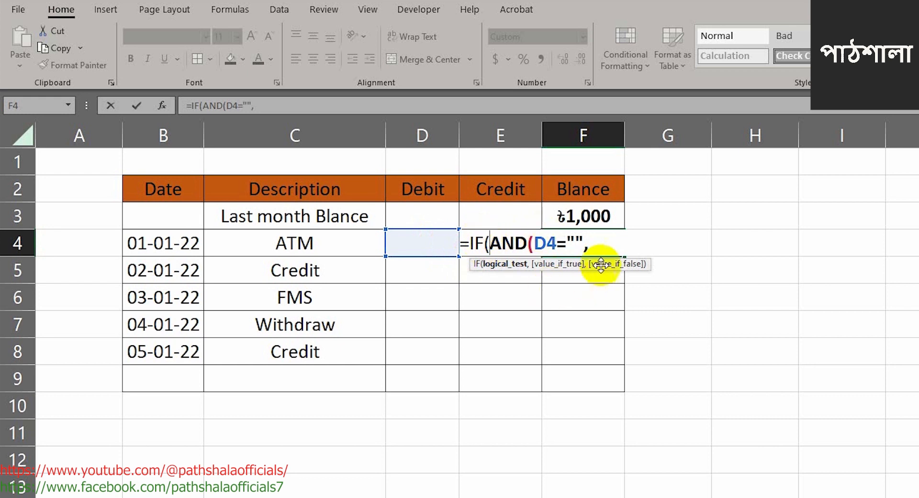
{"action": "key", "text": "Return"}
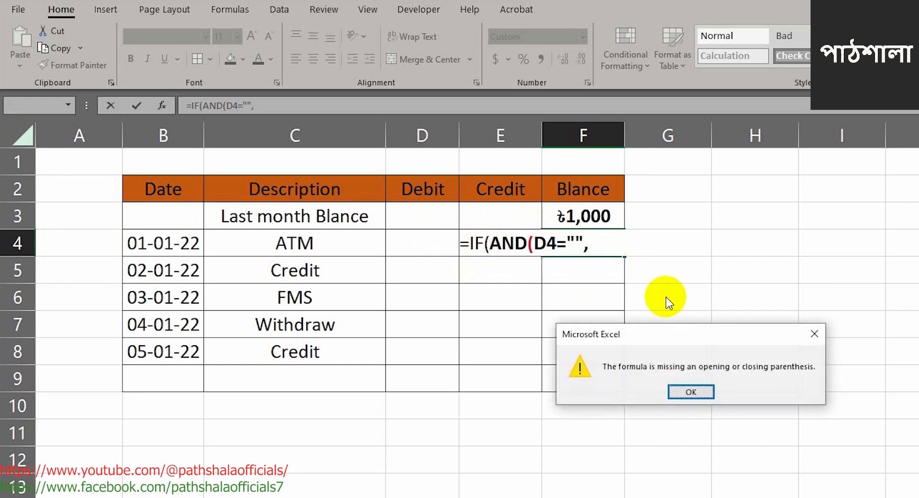
{"action": "left_click", "coordinate": [708, 395]}
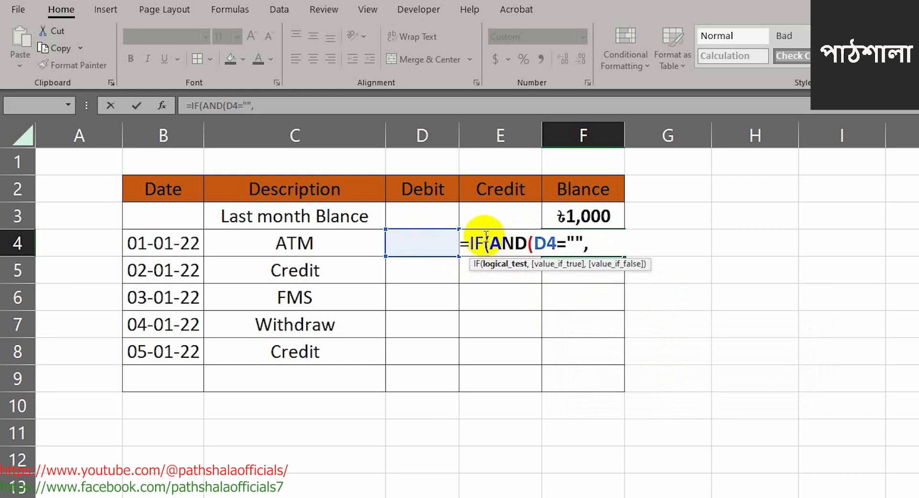
{"action": "left_click", "coordinate": [610, 248]}
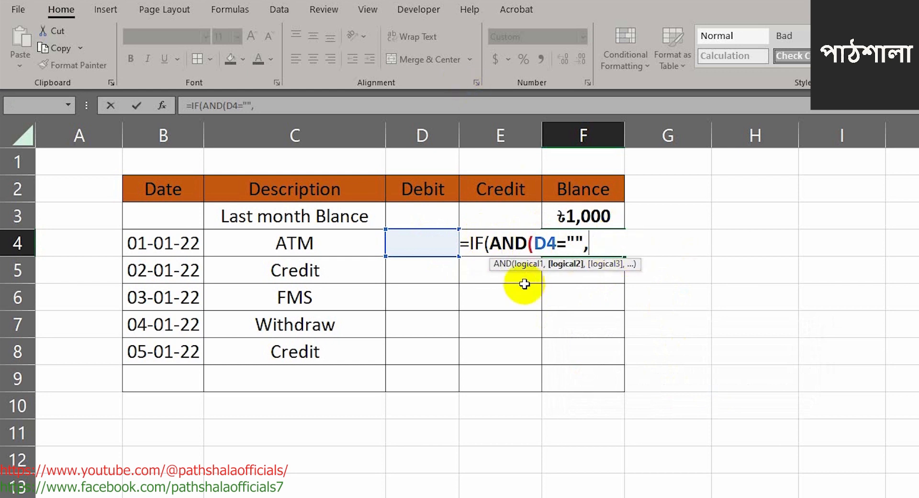
Add E4="" as the second AND condition in the F4 formula and close the AND test
{"action": "type", "text": "e4=\""}
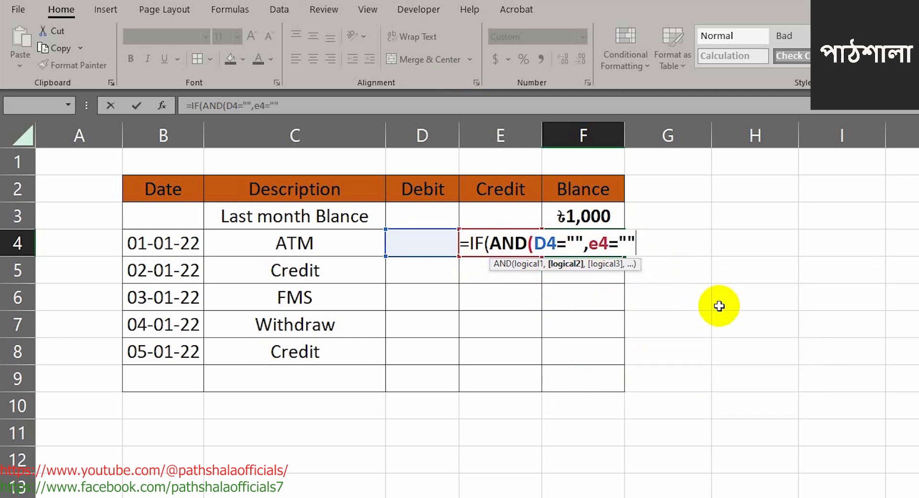
{"action": "type", "text": "\","}
{"action": "key", "text": "BackSpace"}
{"action": "type", "text": ")"}
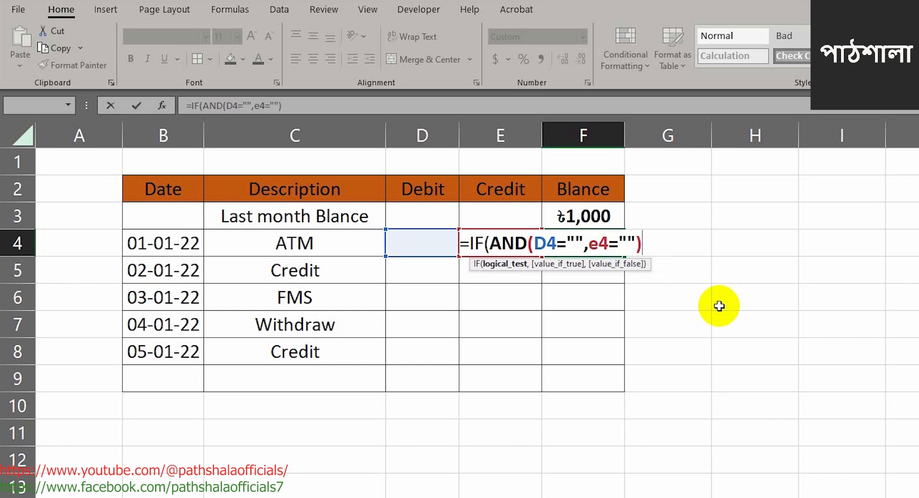
{"action": "type", "text": ","}
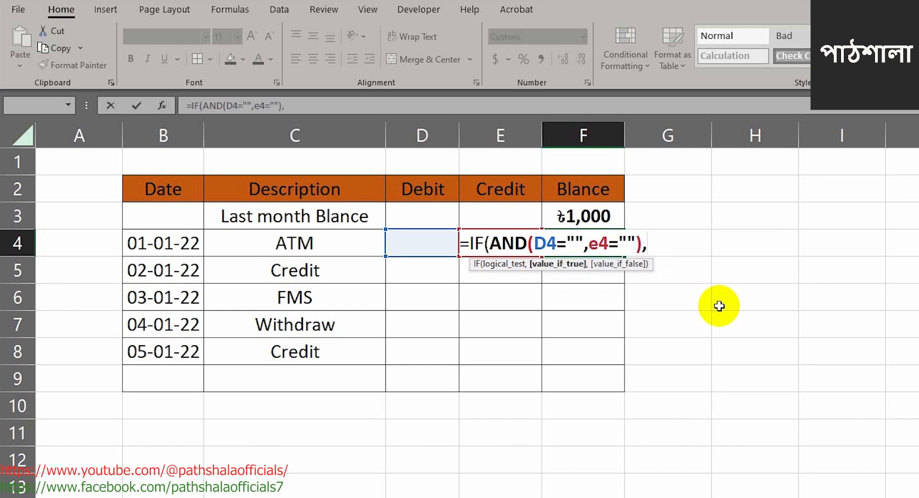
Complete the F4 formula with F3 as the true result and F3+E4-D4 as the false result
{"action": "left_click", "coordinate": [581, 217]}
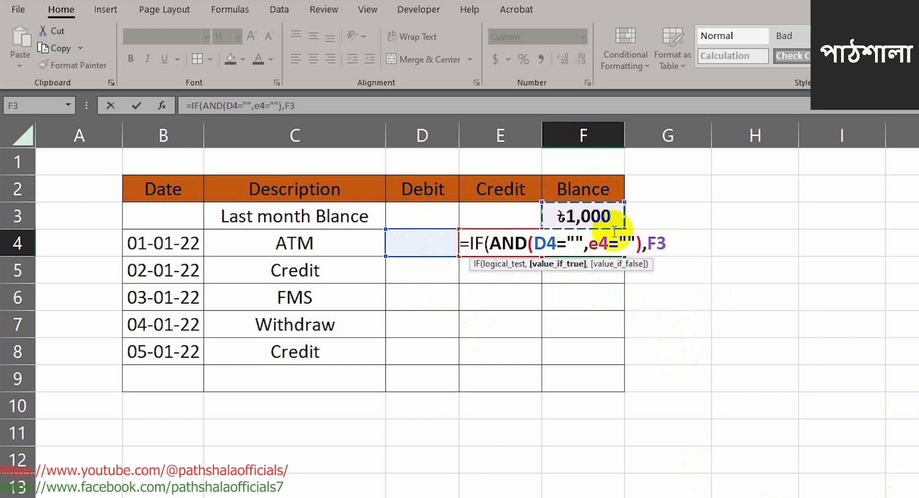
{"action": "type", "text": ","}
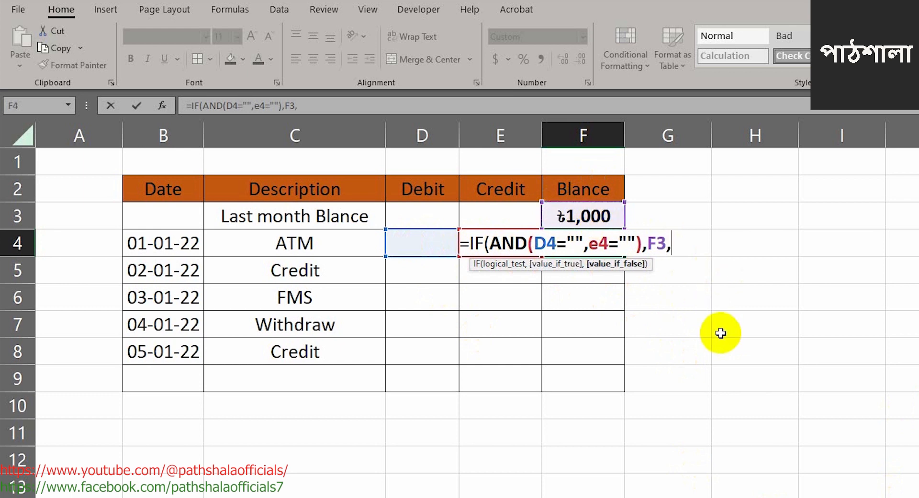
{"action": "left_click", "coordinate": [595, 214]}
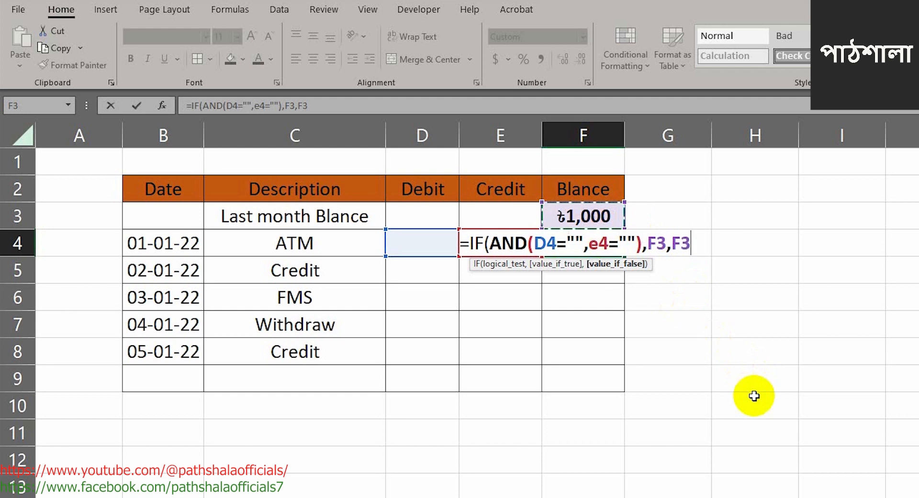
{"action": "type", "text": "+"}
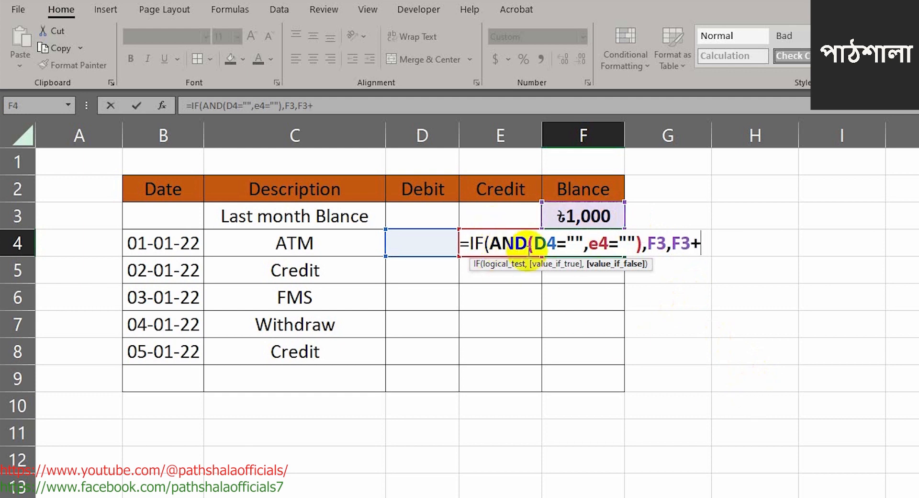
{"action": "type", "text": "e4"}
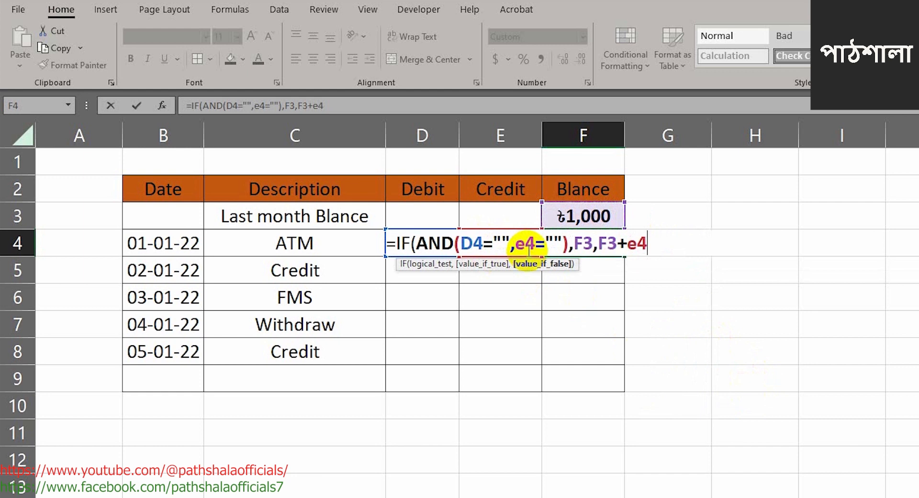
{"action": "type", "text": "-"}
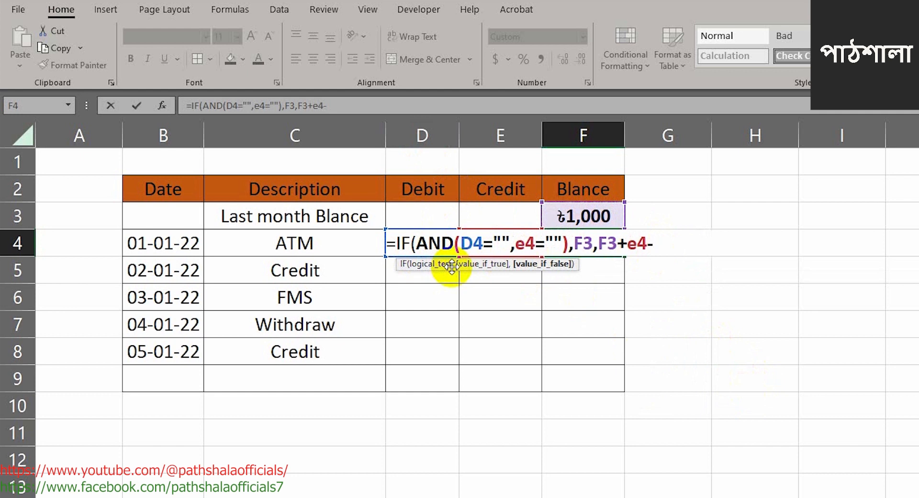
{"action": "type", "text": "d4"}
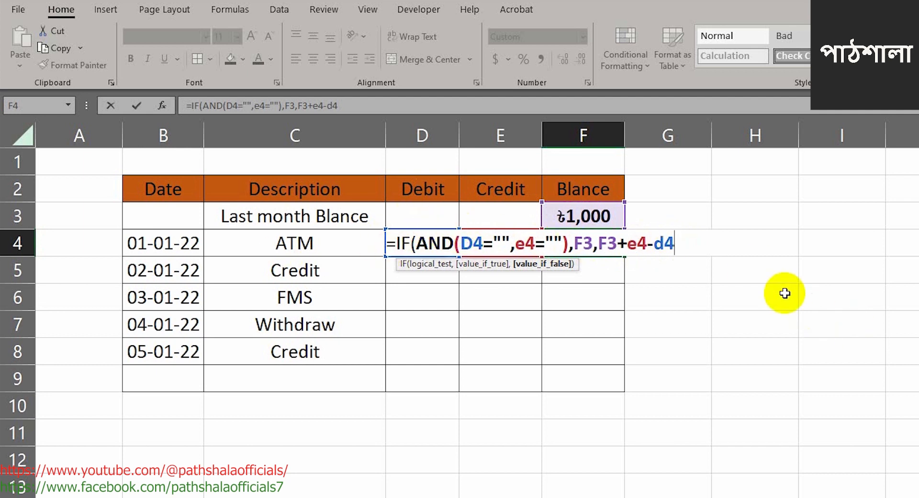
{"action": "key", "text": "Return"}
{"action": "key", "text": "Return"}
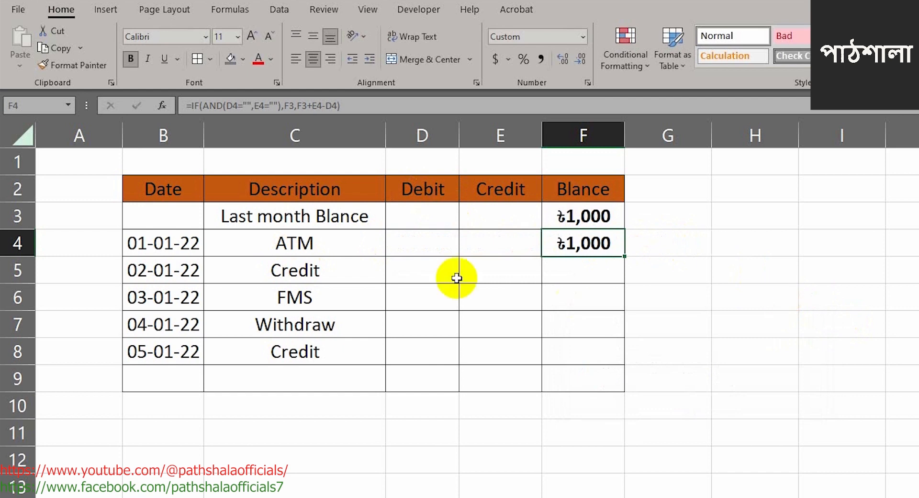
Enter a debit of 100 in D4 for ATM and a credit of 500 in E5 for the Credit row
{"action": "left_click", "coordinate": [422, 246]}
{"action": "type", "text": "100"}
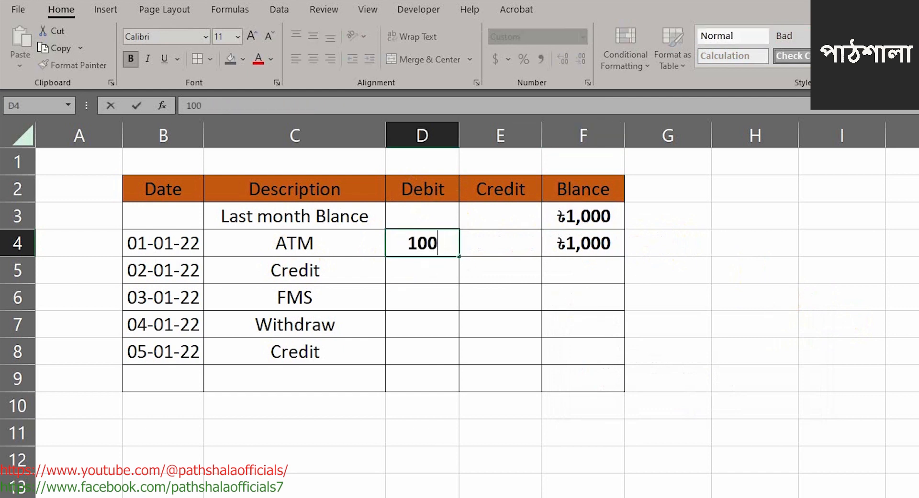
{"action": "key", "text": "Return"}
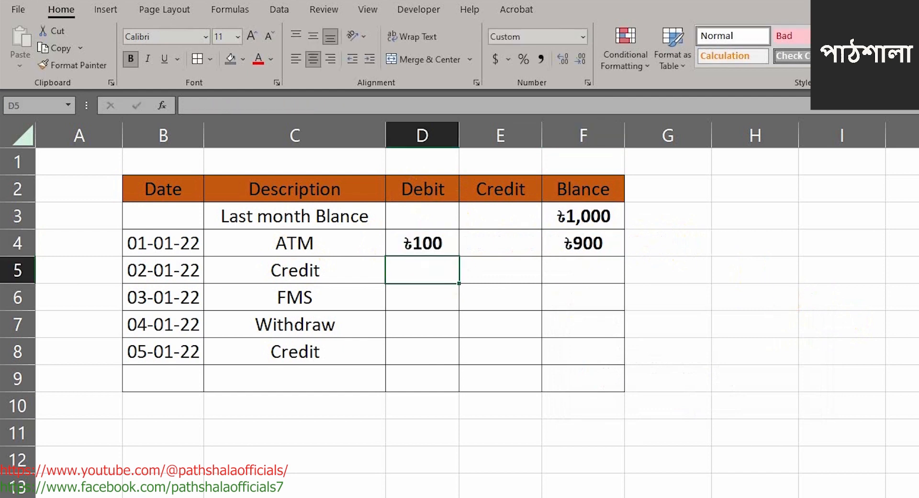
{"action": "key", "text": "Up"}
{"action": "key", "text": "Down"}
{"action": "key", "text": "Right"}
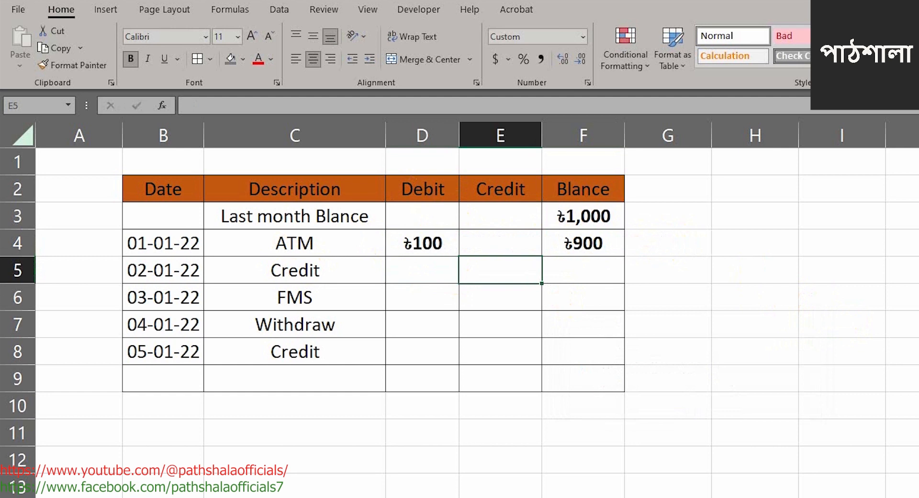
{"action": "type", "text": "500"}
{"action": "key", "text": "Return"}
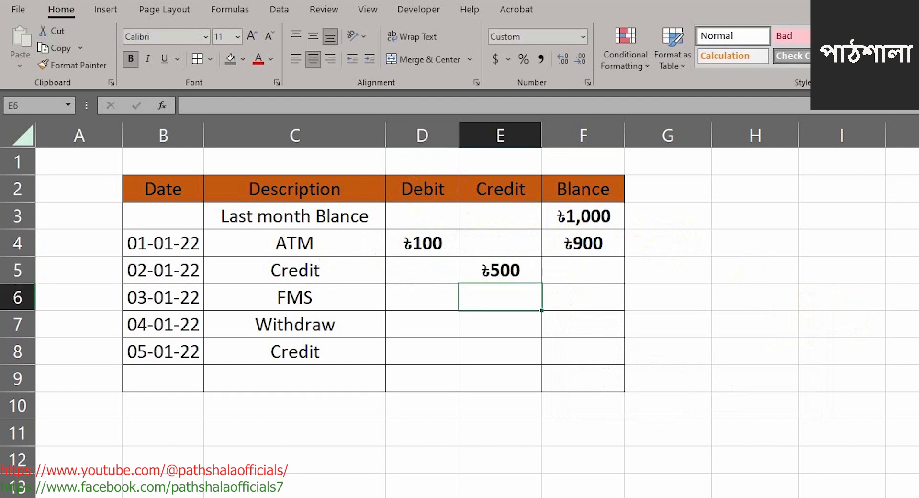
Fill the F4 balance formula down to F9 and check the copied balances
{"action": "left_click", "coordinate": [580, 242]}
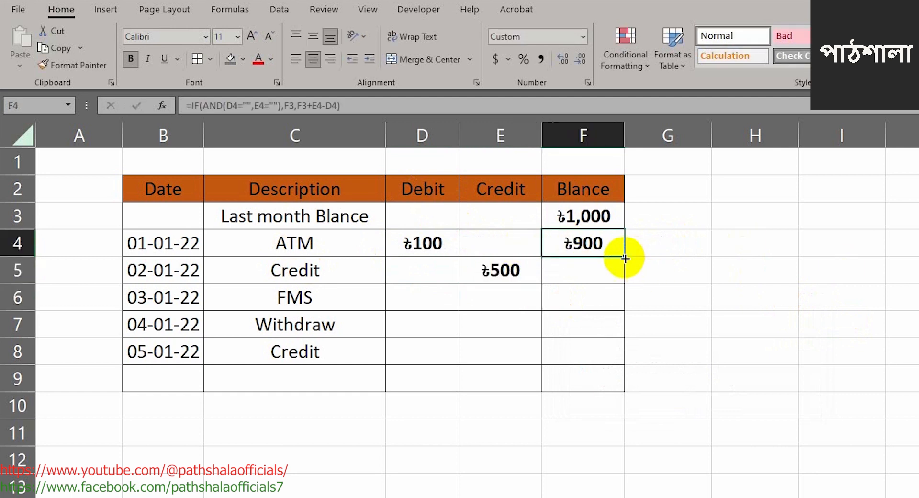
{"action": "left_click_drag", "start_coordinate": [623, 256], "coordinate": [612, 404]}
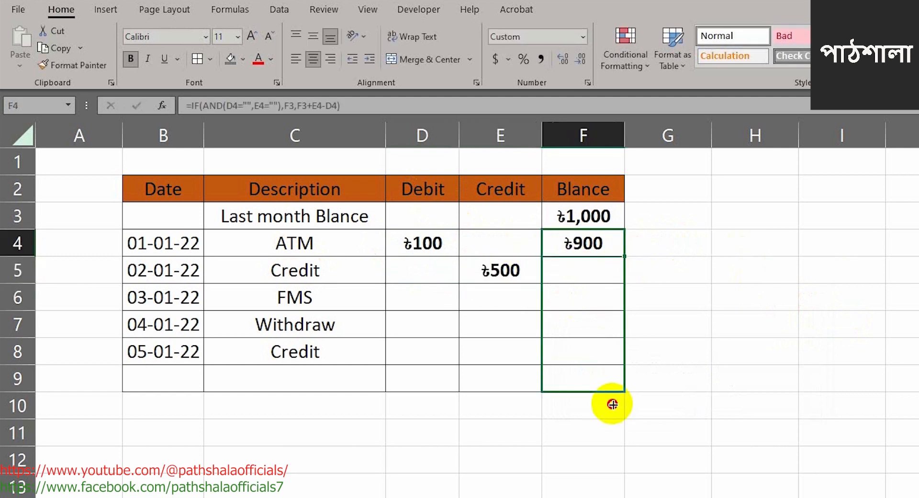
{"action": "left_click", "coordinate": [498, 331]}
{"action": "left_click", "coordinate": [574, 271]}
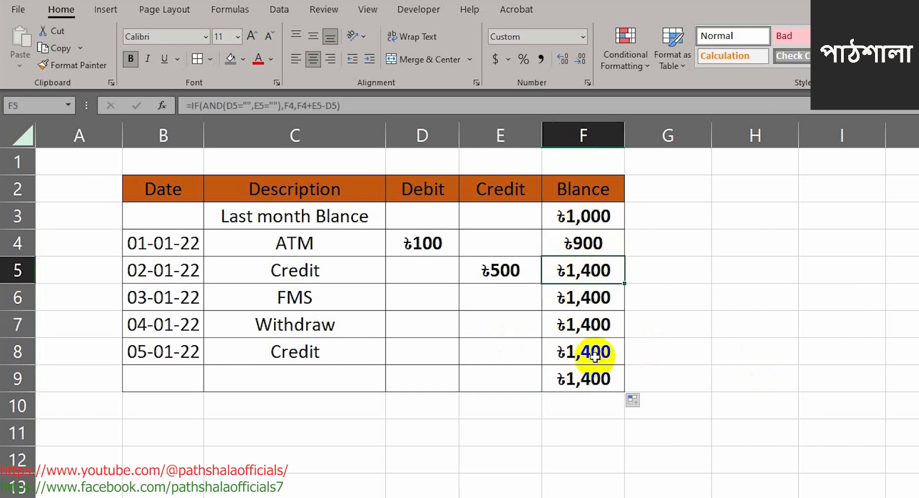
{"action": "left_click_drag", "start_coordinate": [585, 297], "coordinate": [582, 375]}
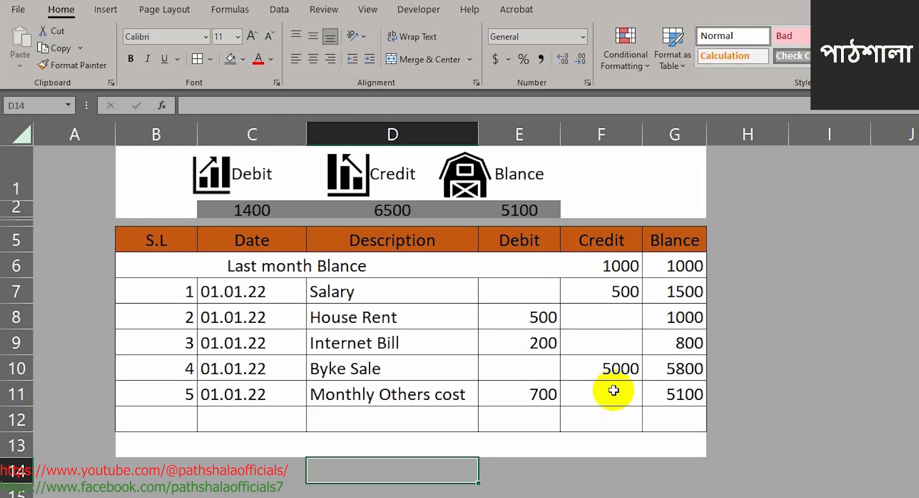
Enter a debit of 500 in E12, the empty row of the ledger with the debit, credit and balance summary
{"action": "left_click", "coordinate": [534, 431]}
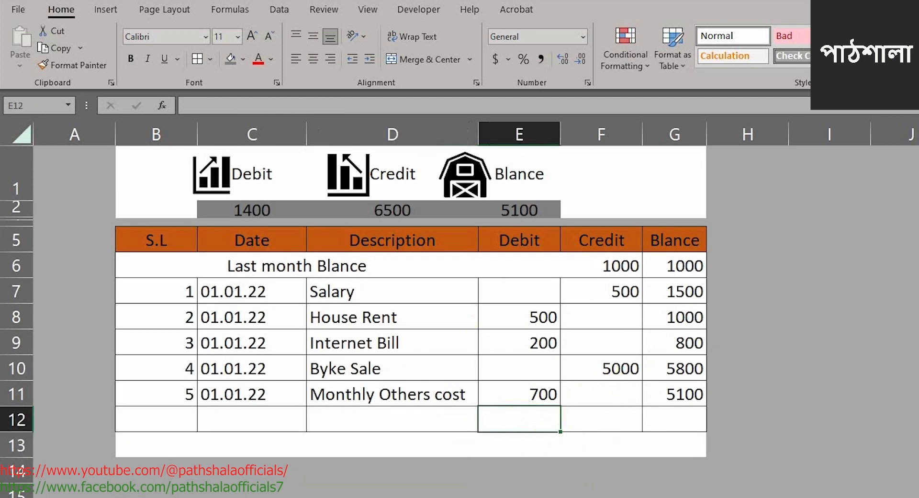
{"action": "type", "text": "500"}
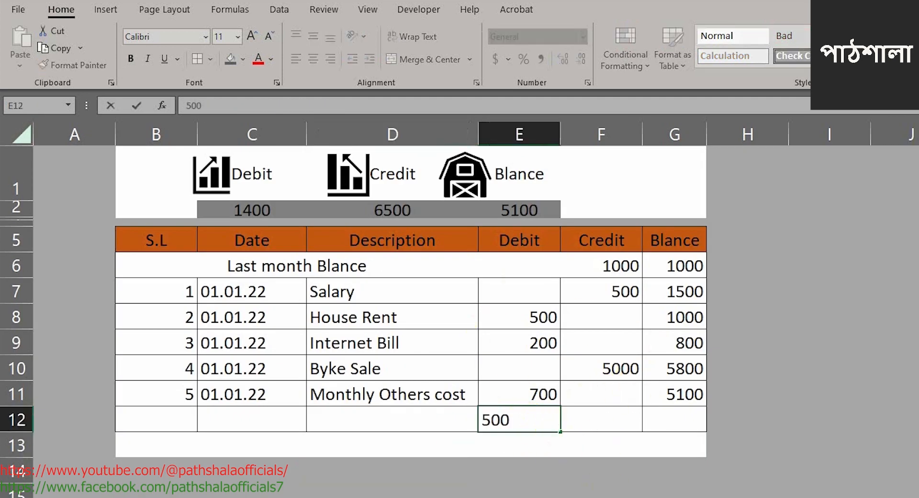
{"action": "key", "text": "Tab"}
{"action": "key", "text": "Left"}
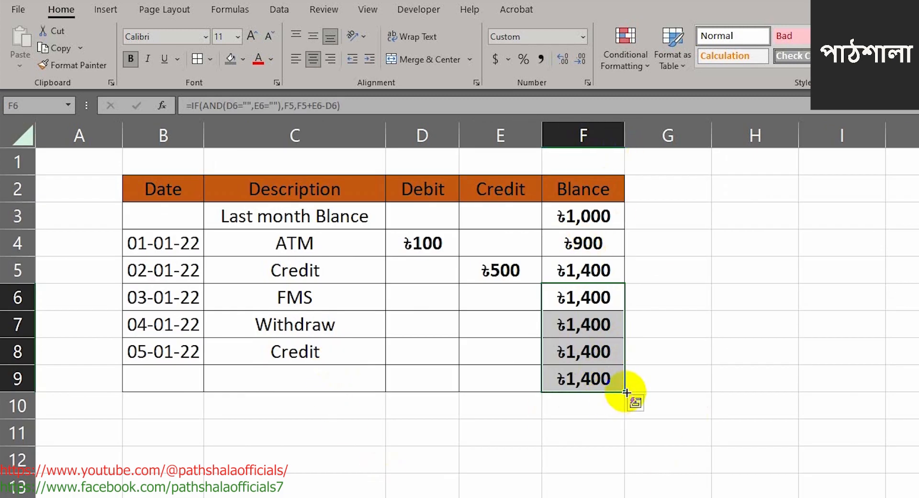
Examine the blank row 9 of the IF/AND ledger and the balance formula in F9
{"action": "left_click", "coordinate": [612, 450]}
{"action": "left_click", "coordinate": [621, 394]}
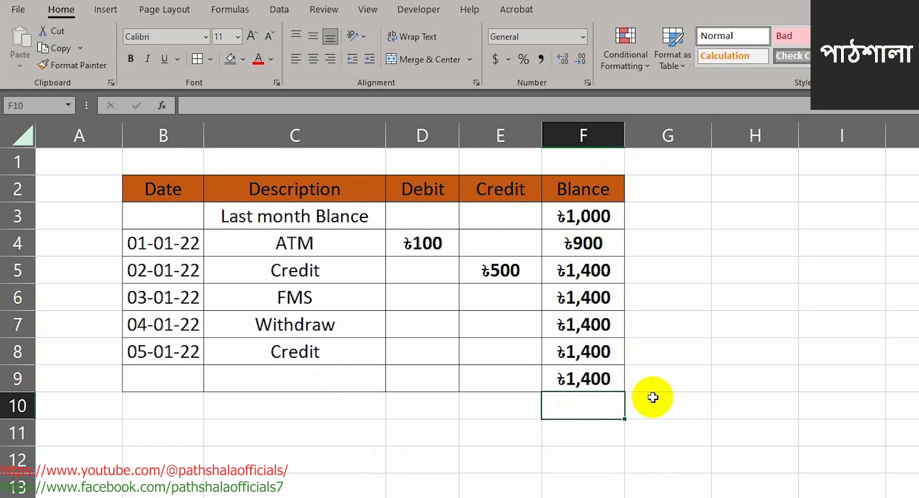
{"action": "left_click", "coordinate": [579, 377]}
{"action": "left_click", "coordinate": [276, 375]}
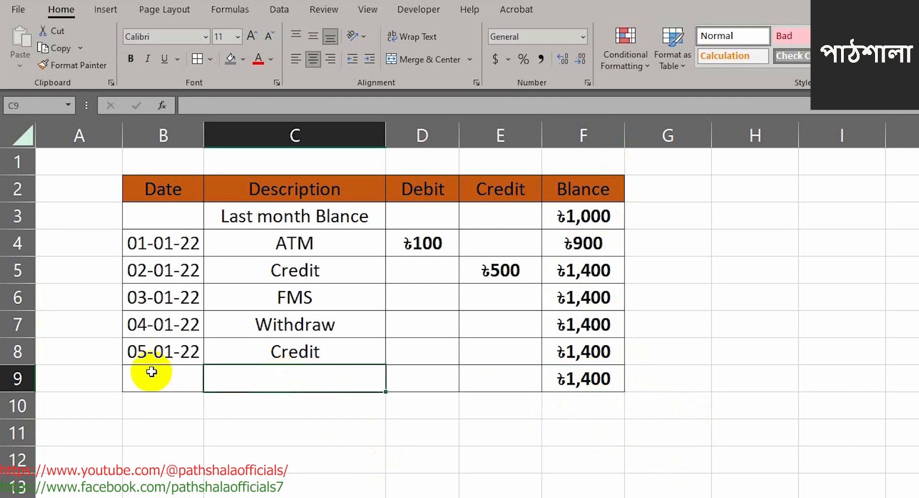
{"action": "left_click_drag", "start_coordinate": [154, 369], "coordinate": [328, 371]}
{"action": "left_click", "coordinate": [598, 379]}
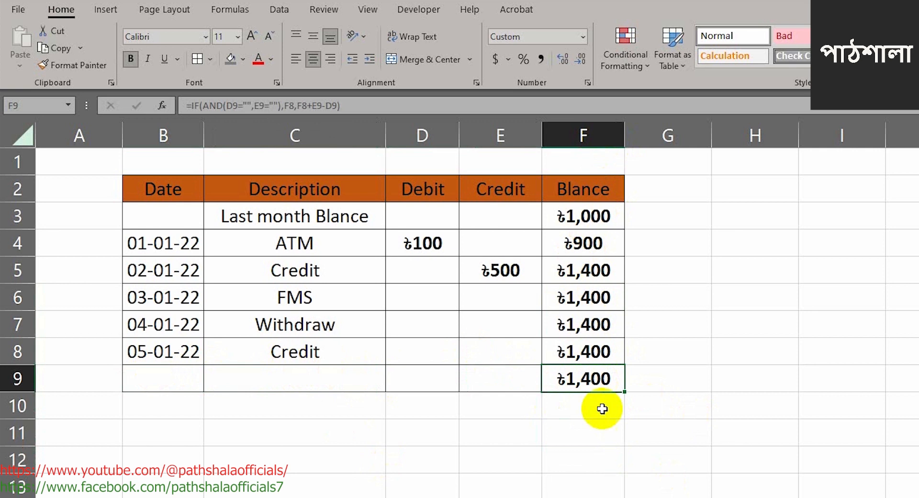
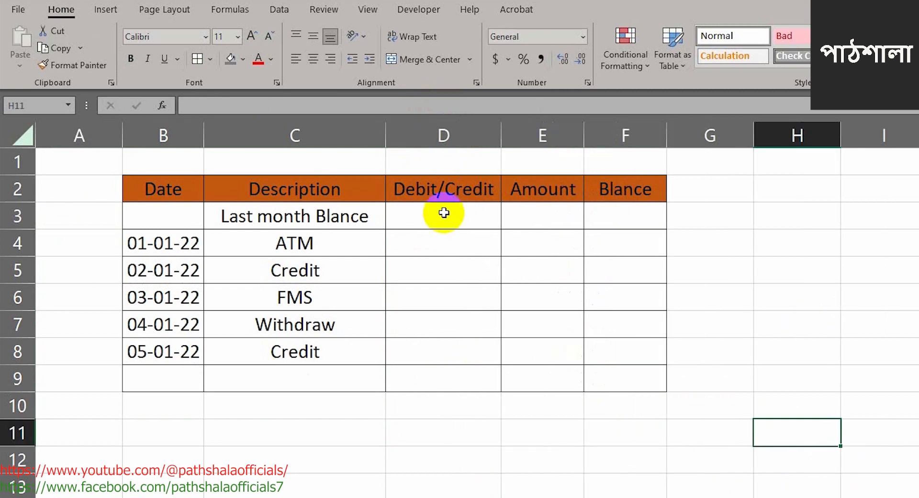
Enter 1000 as the Last month Blance amount in F3 of the table with Debit/Credit and Amount columns
{"action": "left_click", "coordinate": [440, 213]}
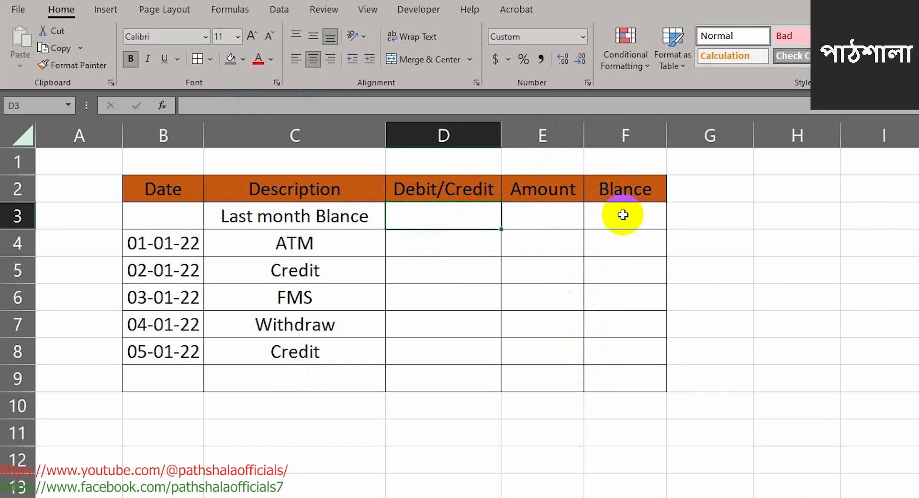
{"action": "left_click", "coordinate": [595, 217]}
{"action": "type", "text": "100"}
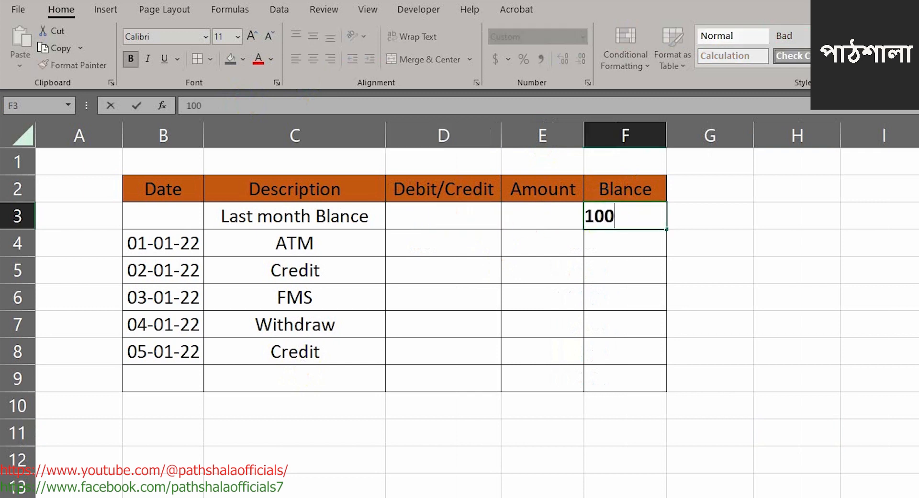
{"action": "key", "text": "Return"}
{"action": "left_click", "coordinate": [624, 216]}
{"action": "type", "text": "1,000"}
{"action": "key", "text": "Return"}
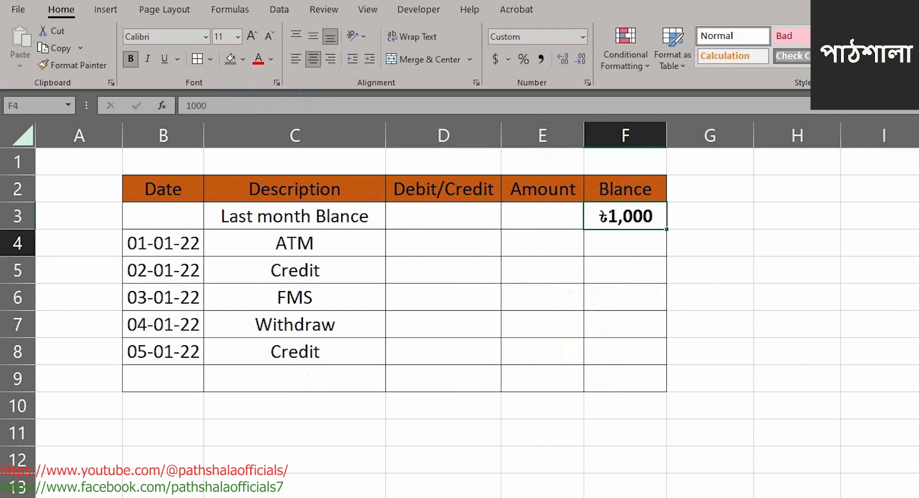
Enter D as the Debit/Credit code for the ATM row in D4
{"action": "key", "text": "Left"}
{"action": "key", "text": "Left"}
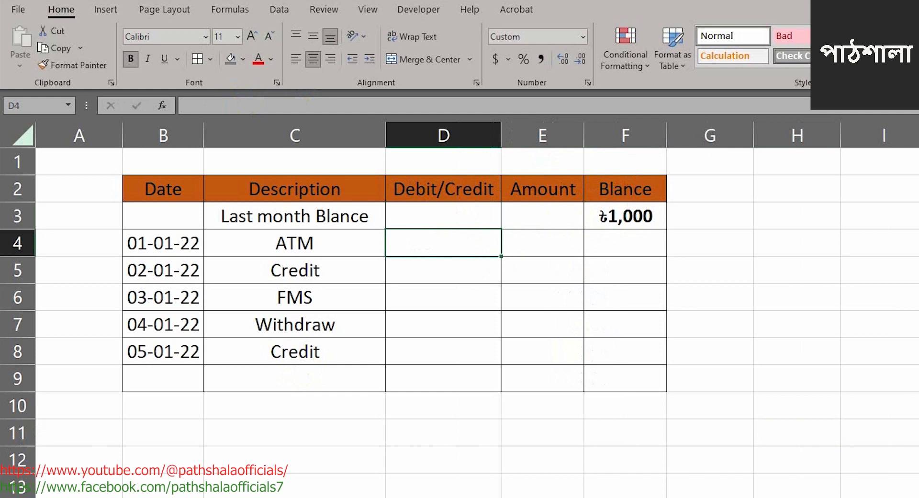
{"action": "type", "text": "D"}
{"action": "key", "text": "Return"}
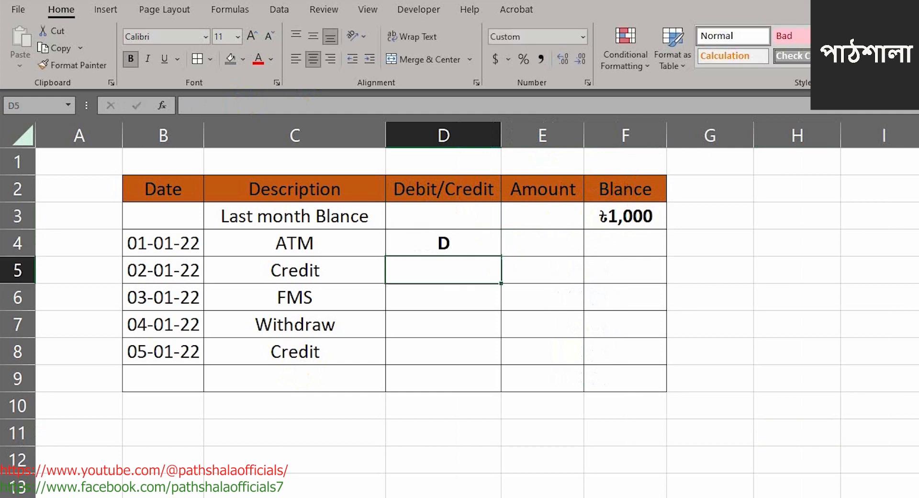
Enter the Debit/Credit codes C, D, C, D and D in cells D5 through D9
{"action": "type", "text": "C"}
{"action": "key", "text": "Return"}
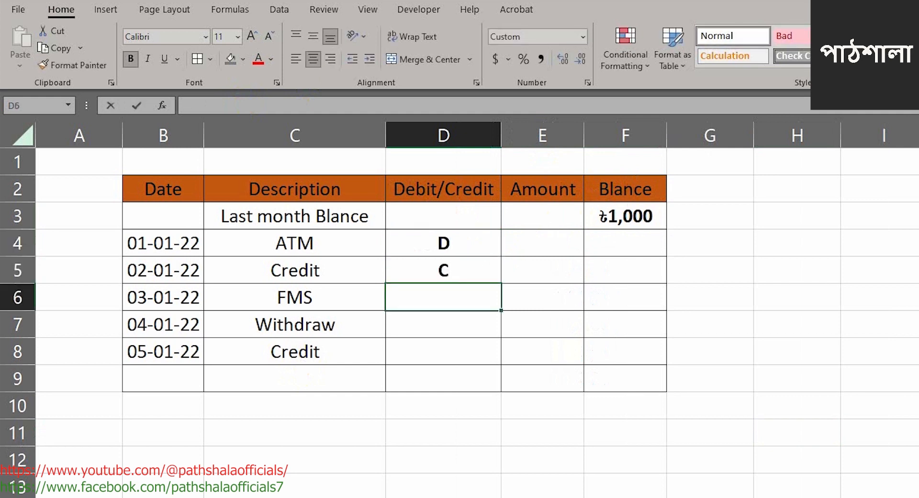
{"action": "type", "text": "D"}
{"action": "key", "text": "Return"}
{"action": "type", "text": "C"}
{"action": "key", "text": "Return"}
{"action": "type", "text": "D"}
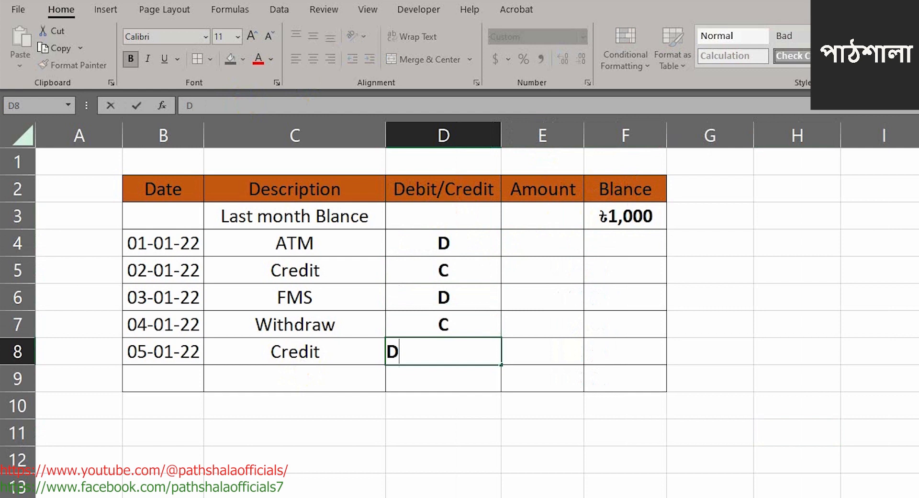
{"action": "key", "text": "Return"}
{"action": "key", "text": "Return"}
{"action": "key", "text": "Up"}
{"action": "type", "text": "d"}
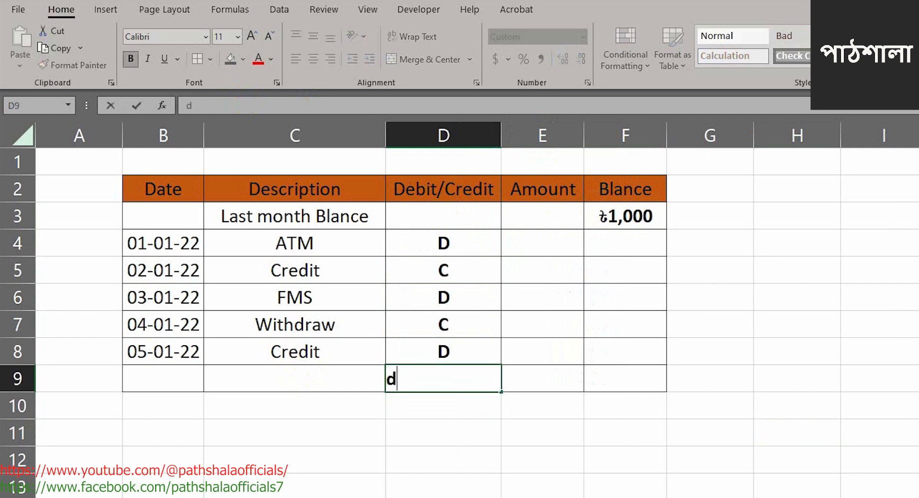
{"action": "key", "text": "BackSpace"}
{"action": "type", "text": "D"}
Begin the balance formula in F4 with an IF test of D4="D" and F3 as the start of its true result
{"action": "left_click", "coordinate": [639, 245]}
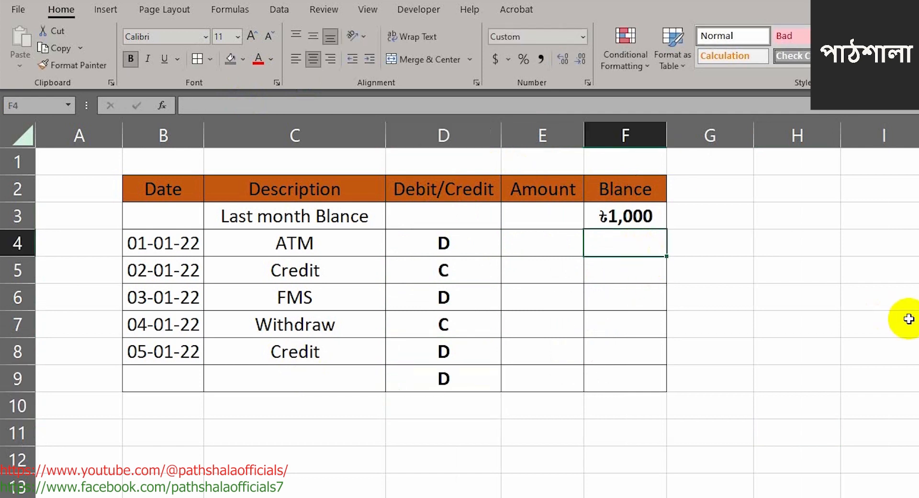
{"action": "type", "text": "="}
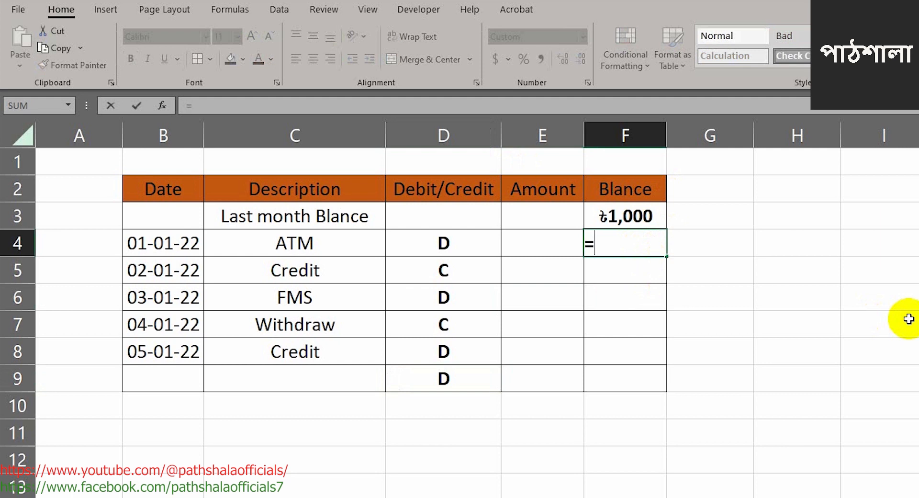
{"action": "type", "text": "if"}
{"action": "key", "text": "Tab"}
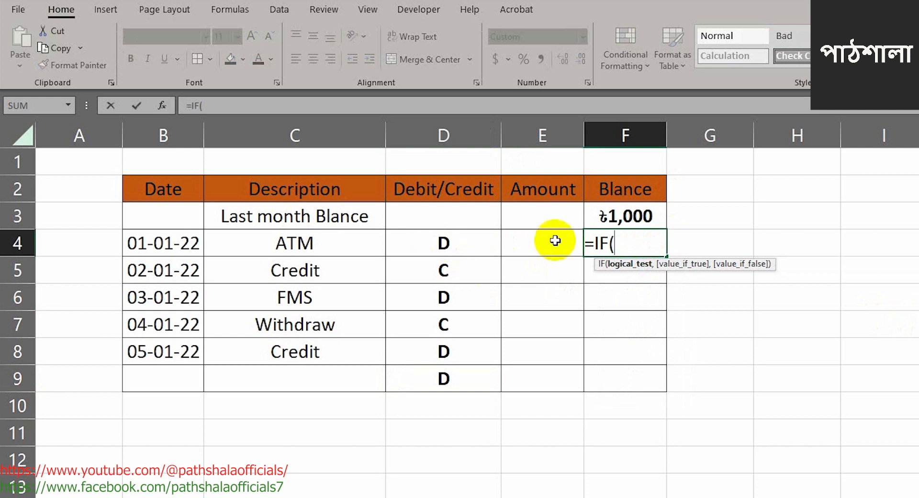
{"action": "left_click", "coordinate": [438, 241]}
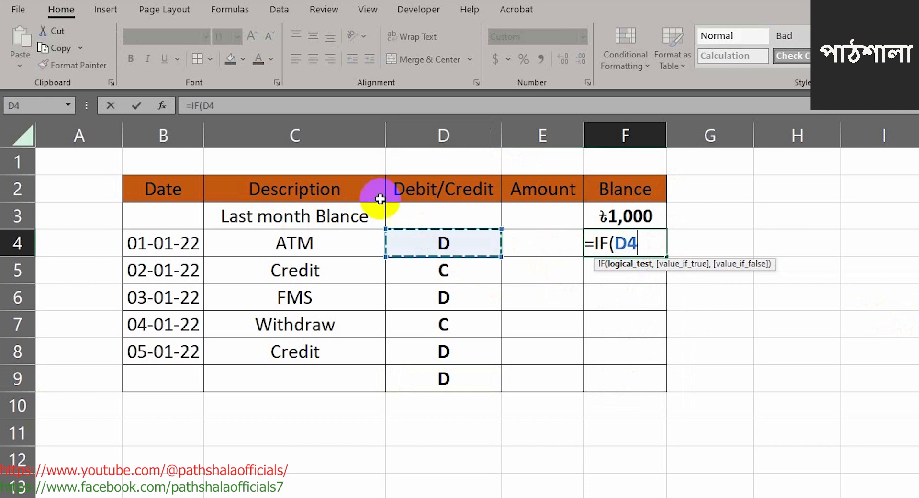
{"action": "type", "text": "="}
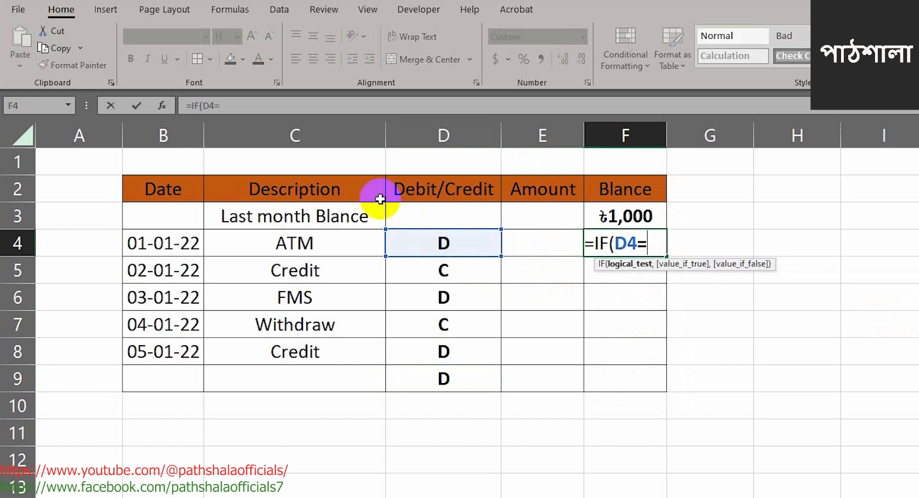
{"action": "type", "text": "\"D"}
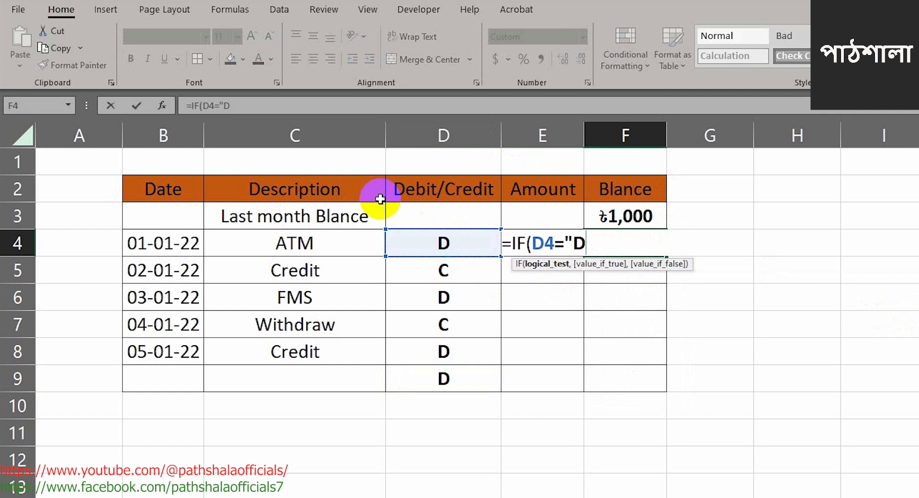
{"action": "type", "text": "\","}
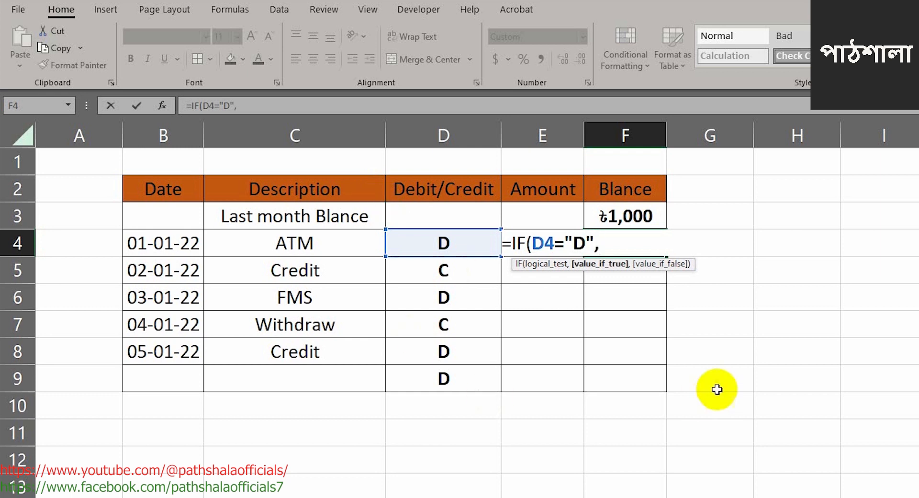
{"action": "left_click", "coordinate": [620, 212]}
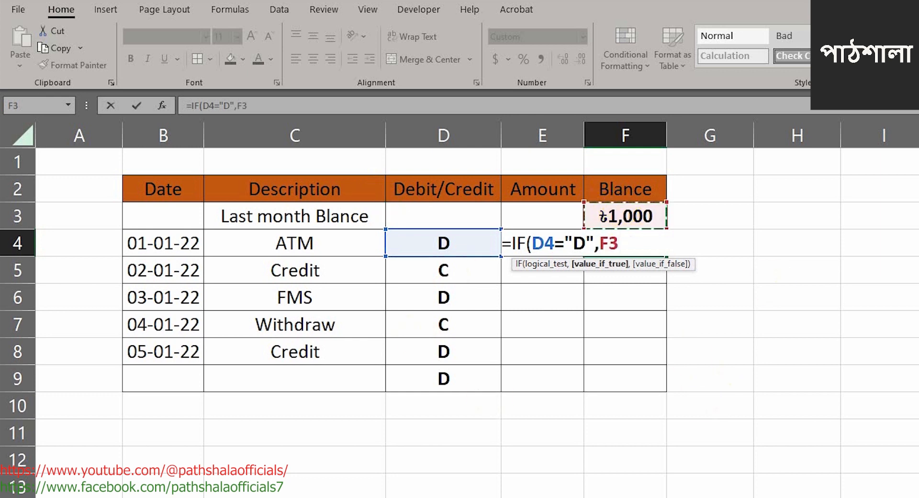
{"action": "type", "text": "+"}
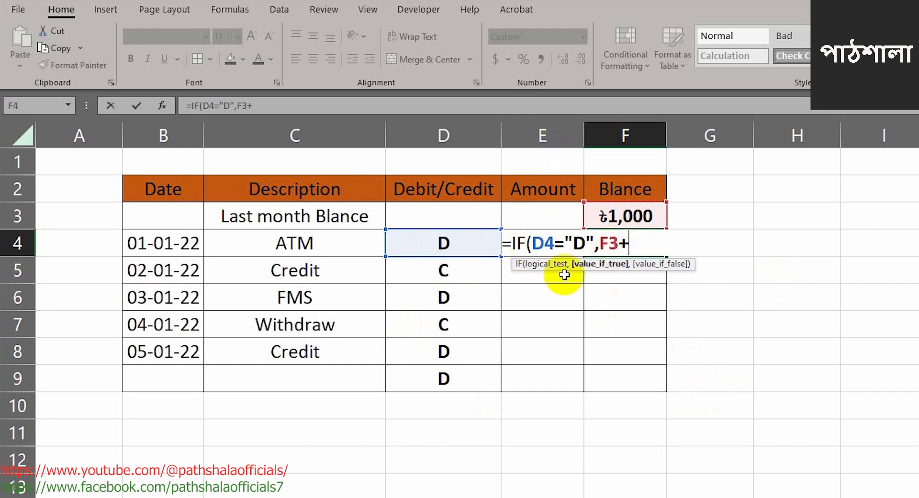
{"action": "type", "text": "e4"}
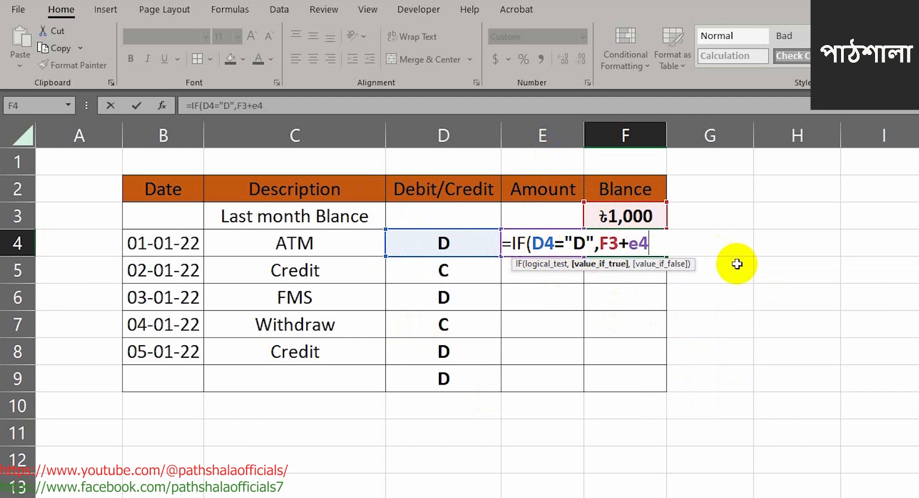
{"action": "type", "text": ","}
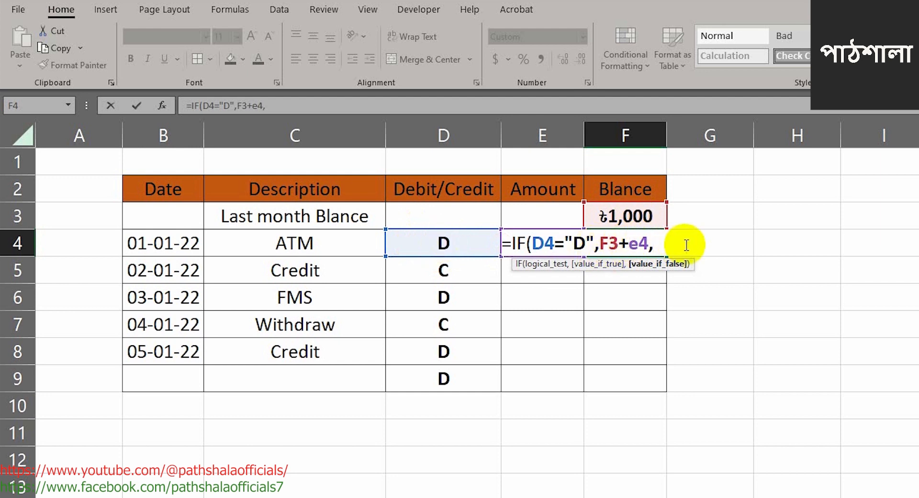
{"action": "key", "text": "BackSpace"}
{"action": "key", "text": "BackSpace"}
{"action": "key", "text": "BackSpace"}
{"action": "key", "text": "BackSpace"}
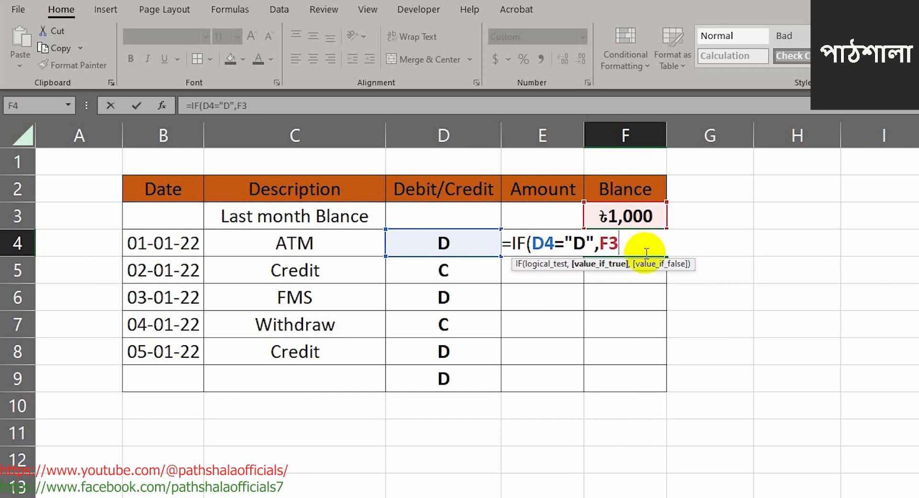
Complete the F4 balance formula as =IF(D4="D",F3-E4,F3+E4)
{"action": "type", "text": "-"}
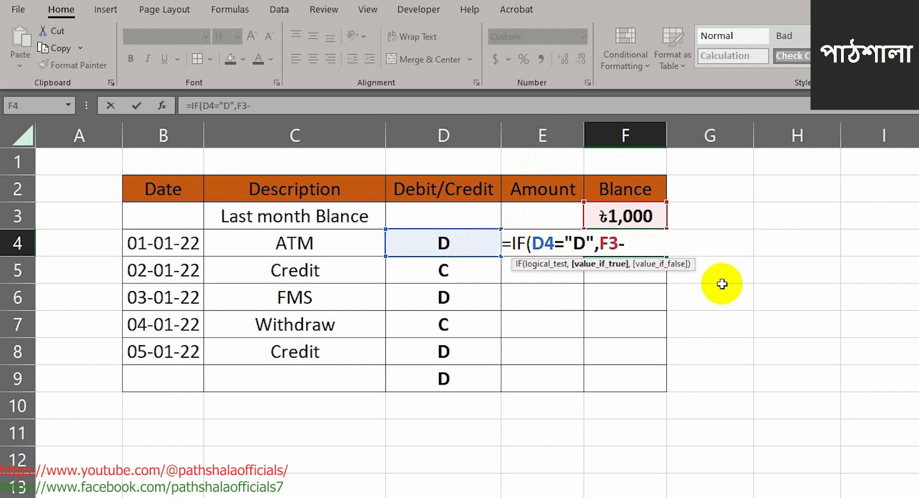
{"action": "type", "text": "e4"}
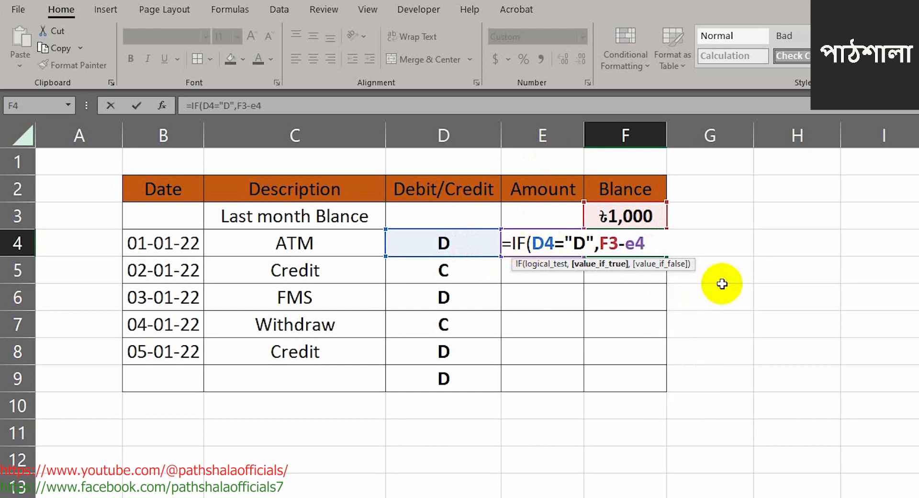
{"action": "type", "text": ","}
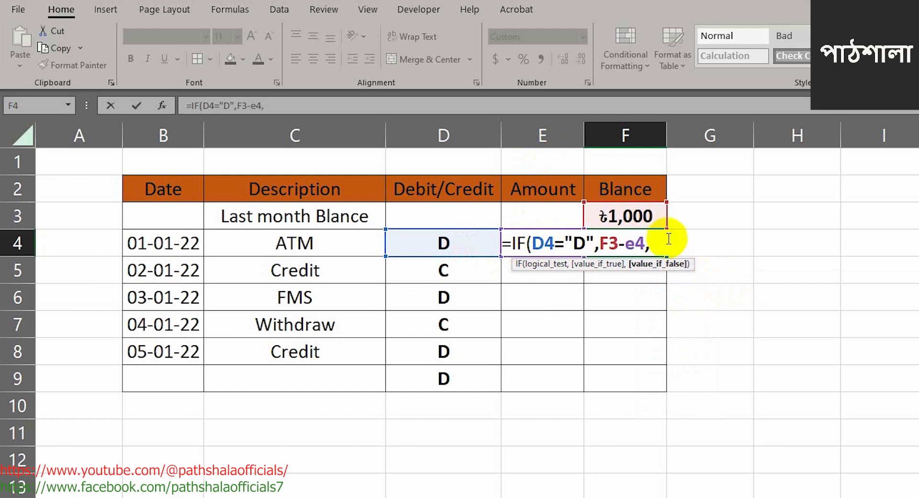
{"action": "left_click", "coordinate": [641, 214]}
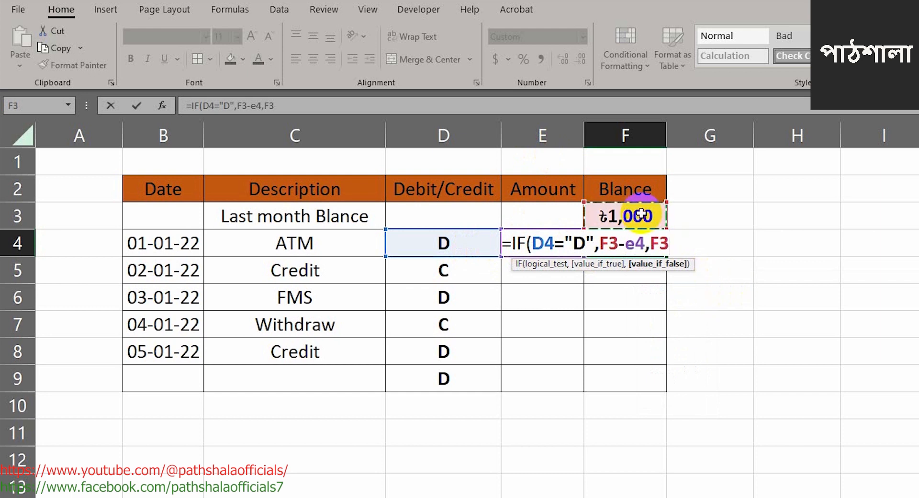
{"action": "type", "text": "+"}
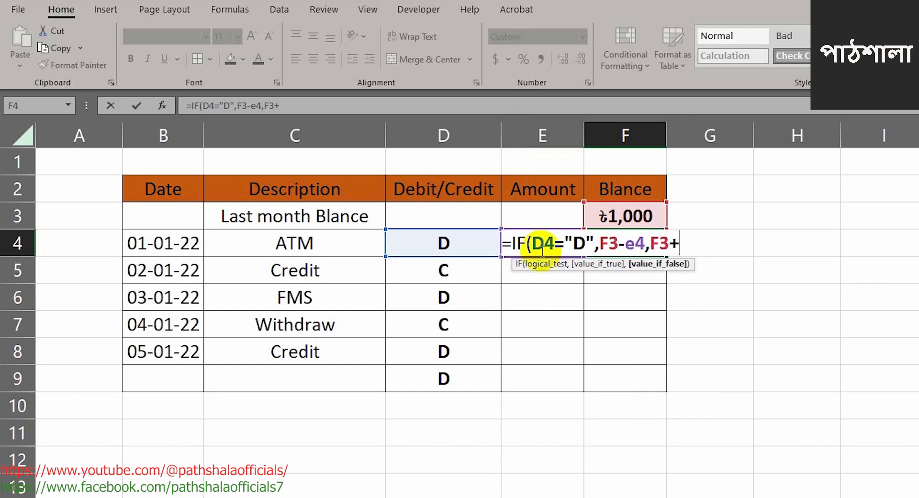
{"action": "type", "text": "e4"}
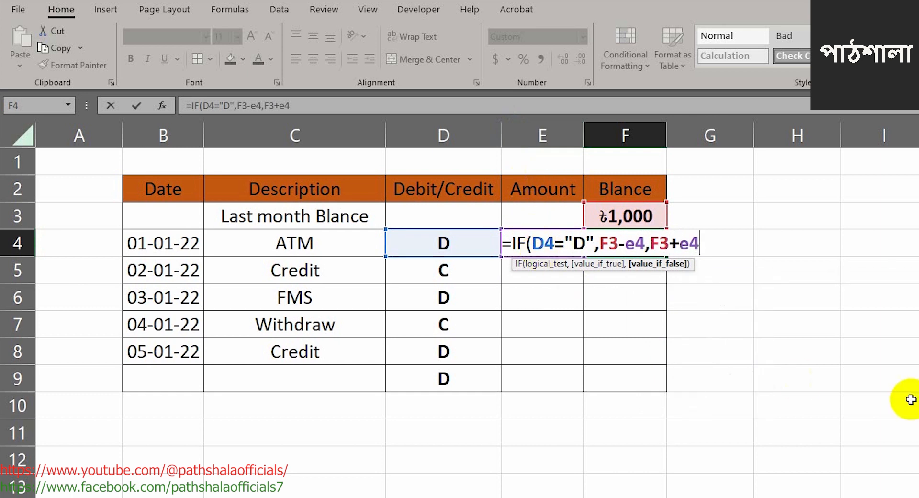
{"action": "key", "text": "ctrl+Return"}
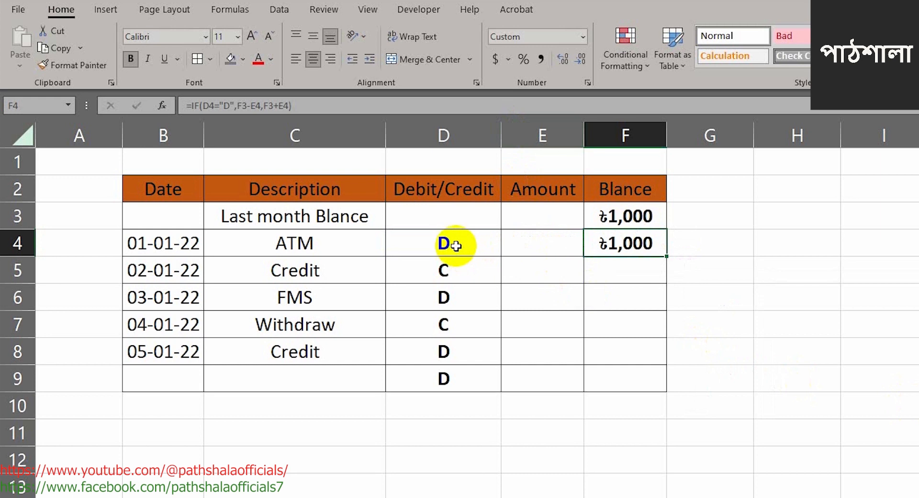
Enter 100 as the ATM row's amount in E4
{"action": "left_click", "coordinate": [531, 238]}
{"action": "type", "text": "100"}
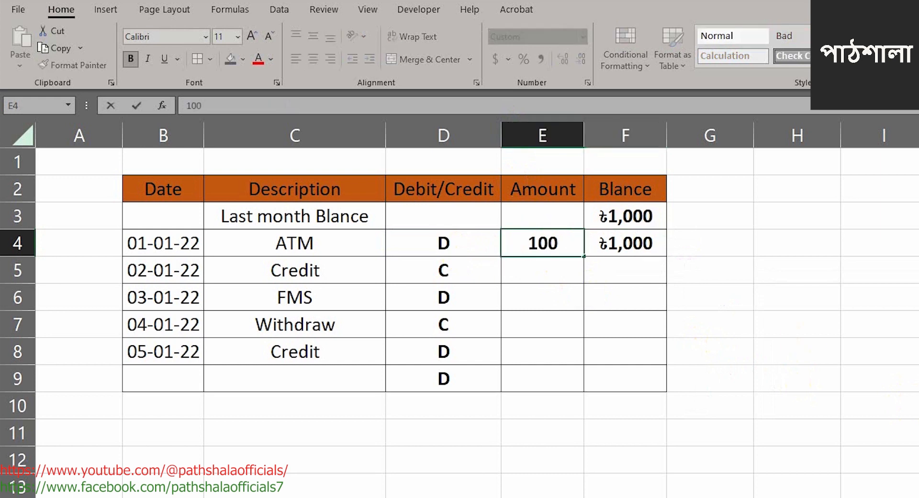
{"action": "key", "text": "Return"}
Change the ATM row's Debit/Credit code in D4 to c to test the credit branch of the formula
{"action": "key", "text": "Up"}
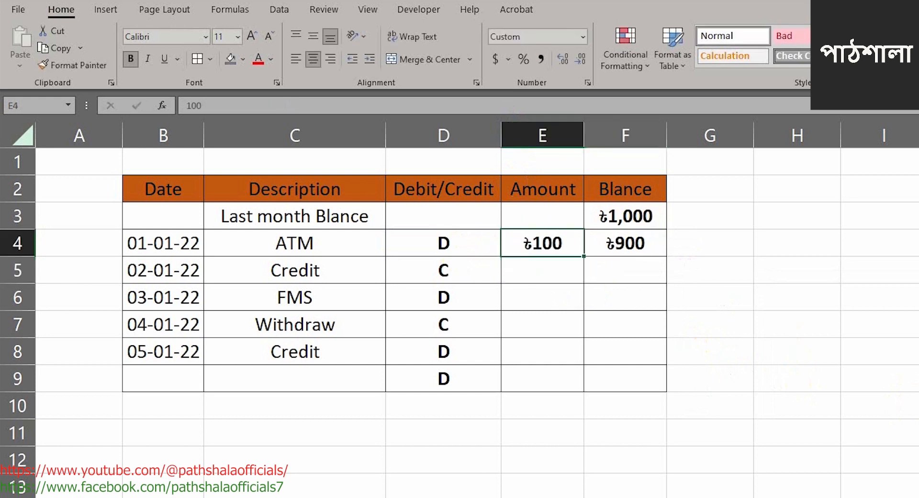
{"action": "key", "text": "Left"}
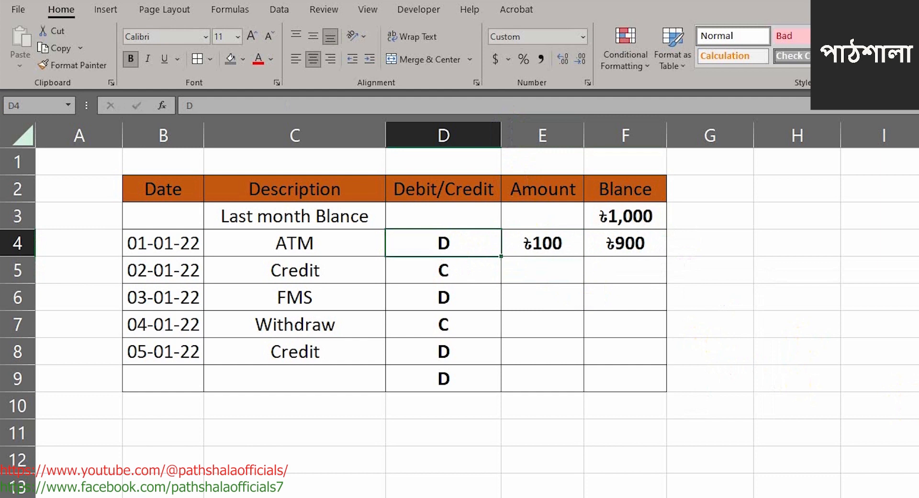
{"action": "type", "text": "c"}
{"action": "key", "text": "Return"}
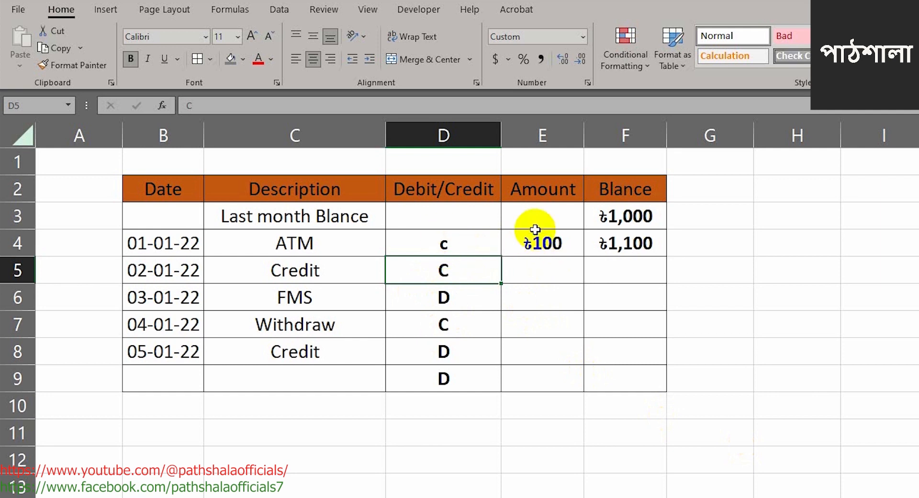
Replace the code in D4 with the arbitrary text dkjhk to test the formula with an invalid code
{"action": "left_click", "coordinate": [465, 244]}
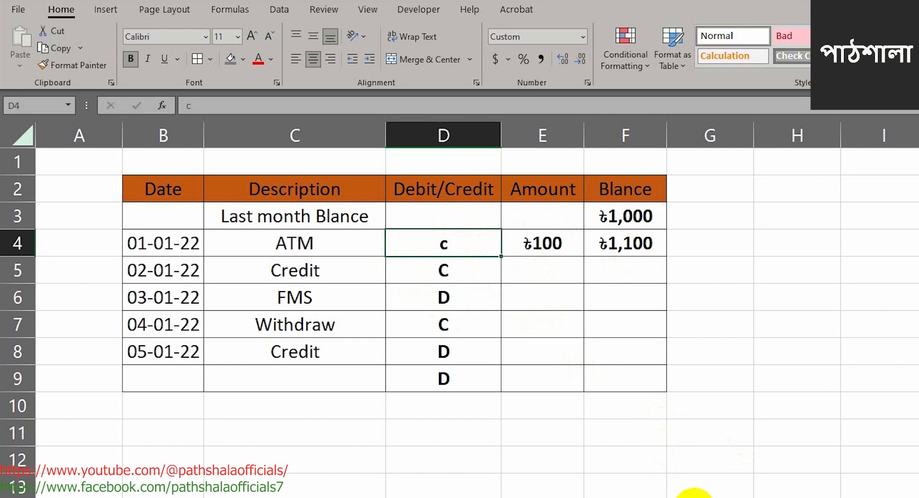
{"action": "type", "text": "dkjhk"}
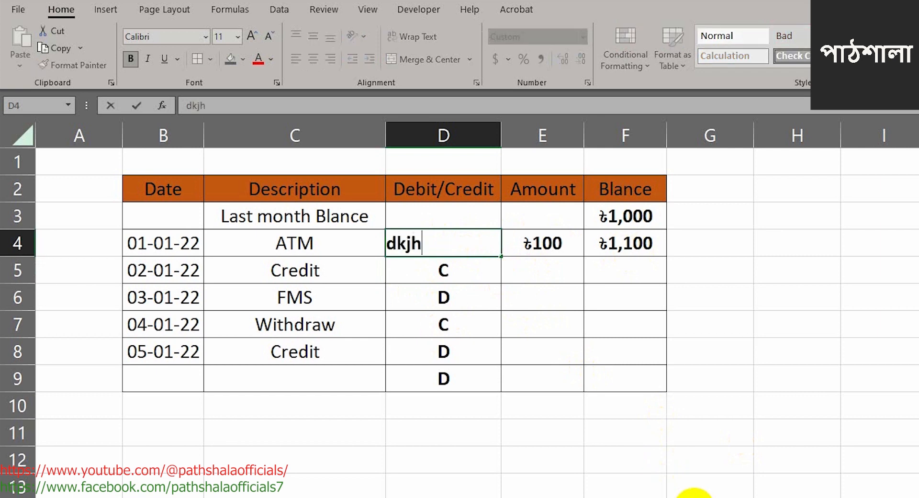
{"action": "key", "text": "Return"}
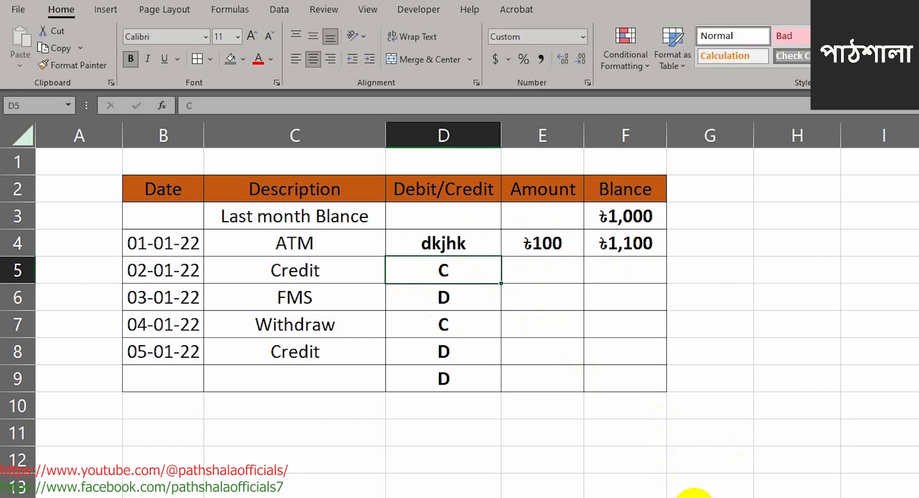
Set the ATM row's Debit/Credit code in D4 to a lowercase d
{"action": "left_click", "coordinate": [444, 247]}
{"action": "type", "text": "d"}
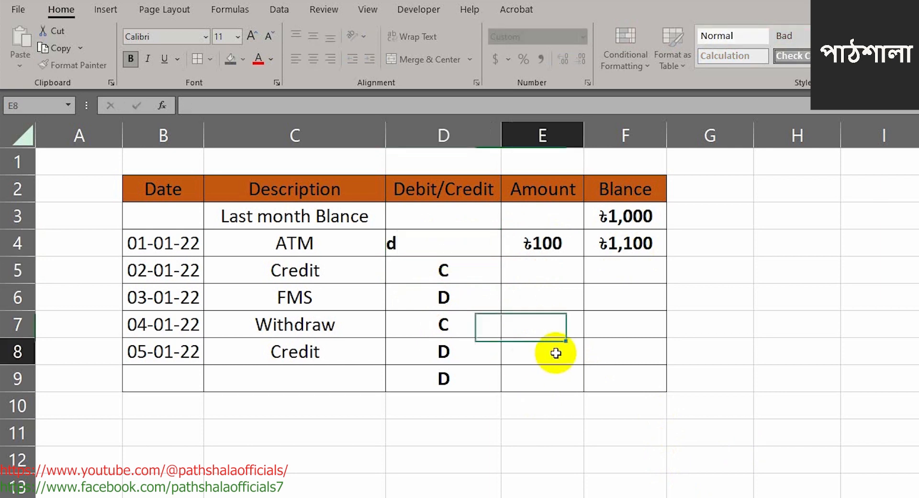
{"action": "left_click", "coordinate": [556, 352]}
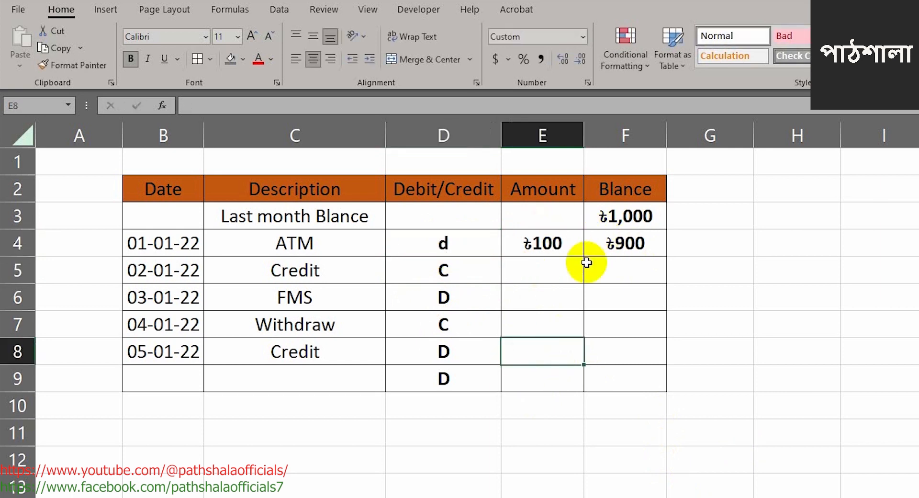
Enter 100 as the amount for the 02-01-22 Credit row in E5
{"action": "left_click", "coordinate": [538, 271]}
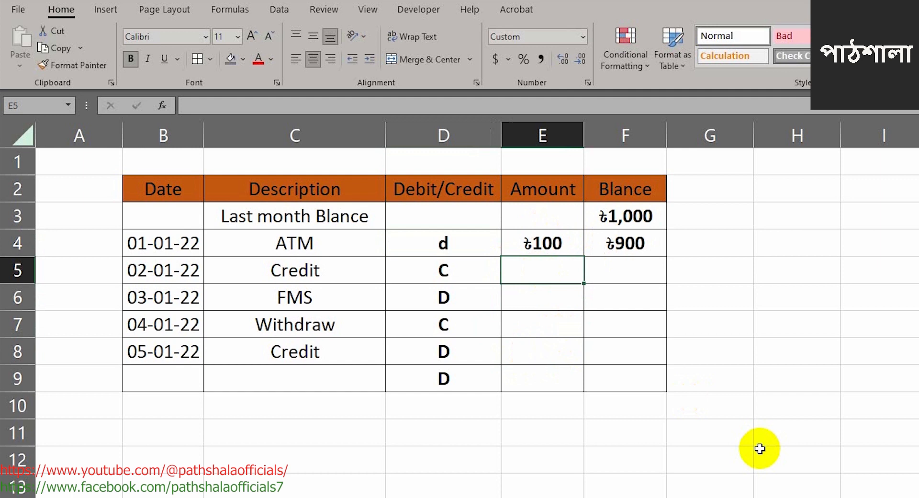
{"action": "type", "text": "00"}
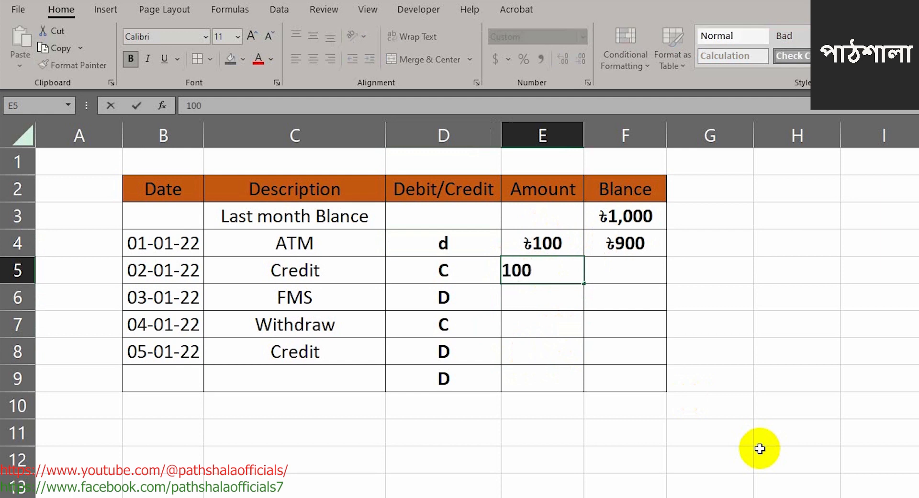
{"action": "key", "text": "Return"}
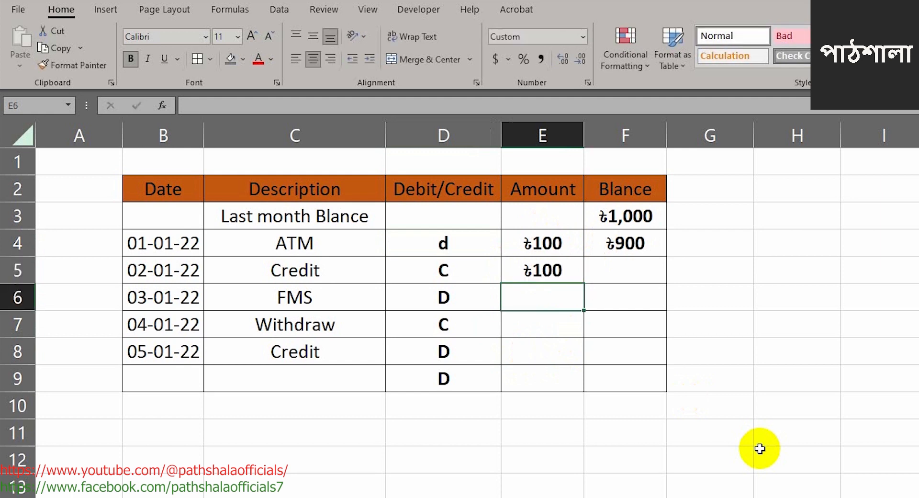
Fill the balance formula from F4 down through F9
{"action": "left_click", "coordinate": [629, 243]}
{"action": "left_click_drag", "start_coordinate": [665, 256], "coordinate": [669, 396]}
{"action": "left_click", "coordinate": [532, 297]}
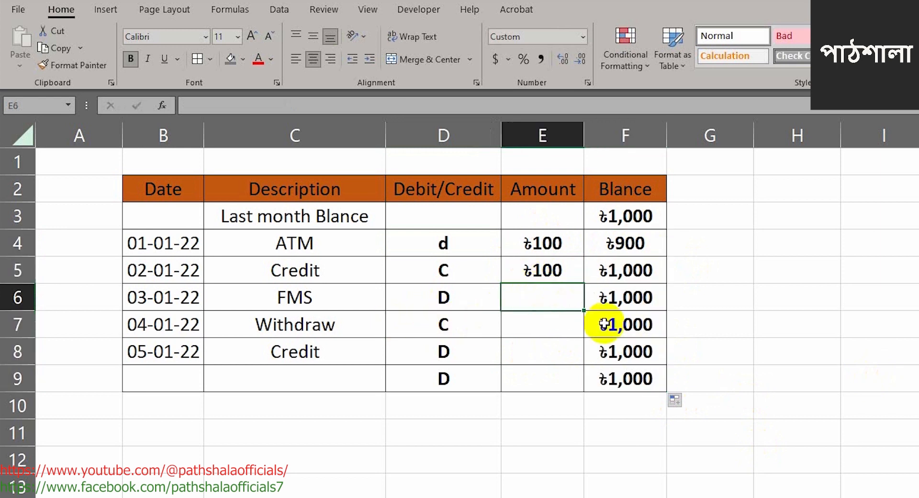
Enter the amounts 1000, 2000 and 500 in E6 to E8 for the FMS, Withdraw and 05-01-22 Credit rows
{"action": "type", "text": "1000"}
{"action": "key", "text": "Return"}
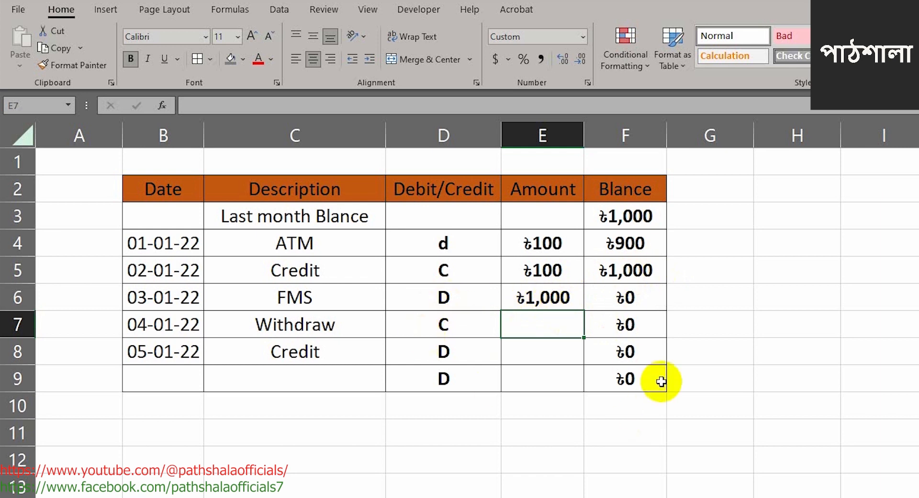
{"action": "type", "text": "2000"}
{"action": "key", "text": "Return"}
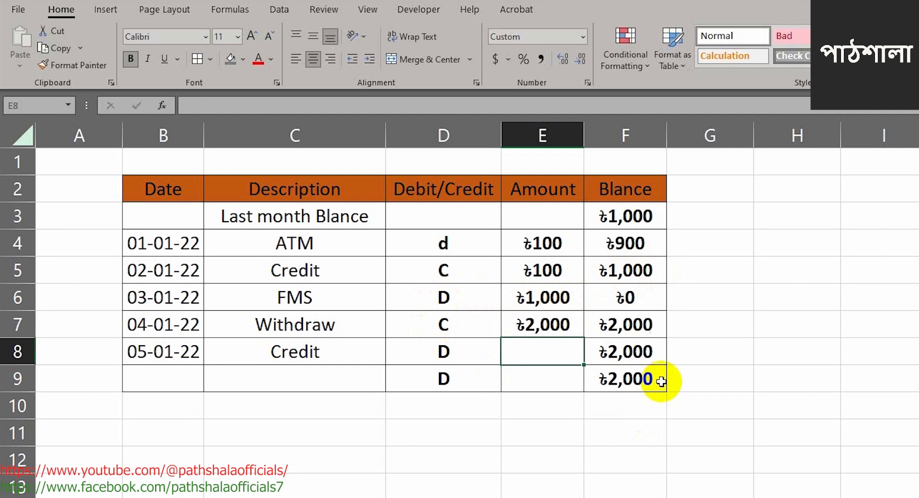
{"action": "type", "text": "500"}
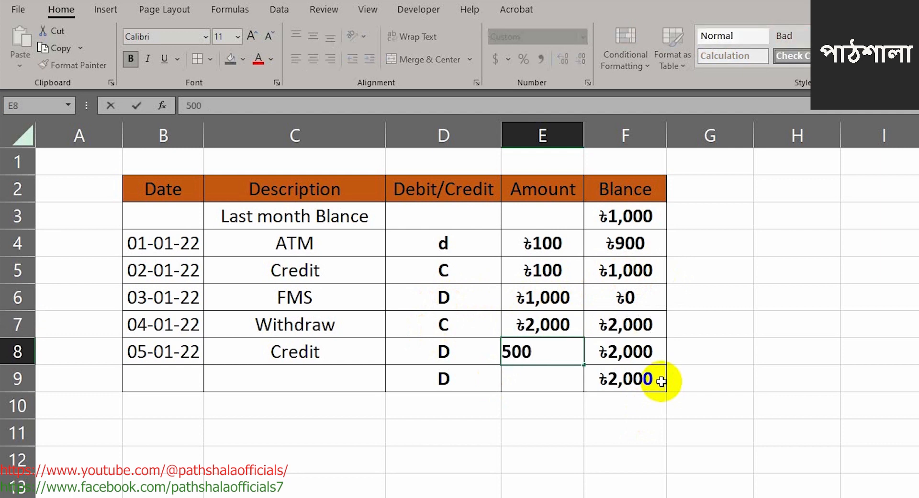
{"action": "key", "text": "Return"}
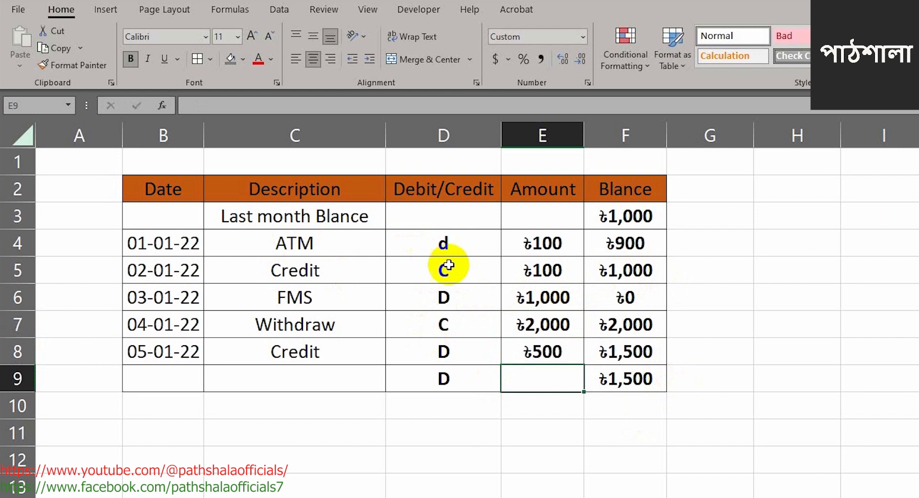
Clear the codes and amounts in D5:E10, and give the 02-01-22 Credit row code d in D5 and amount 100 in E5
{"action": "left_click_drag", "start_coordinate": [416, 273], "coordinate": [547, 419]}
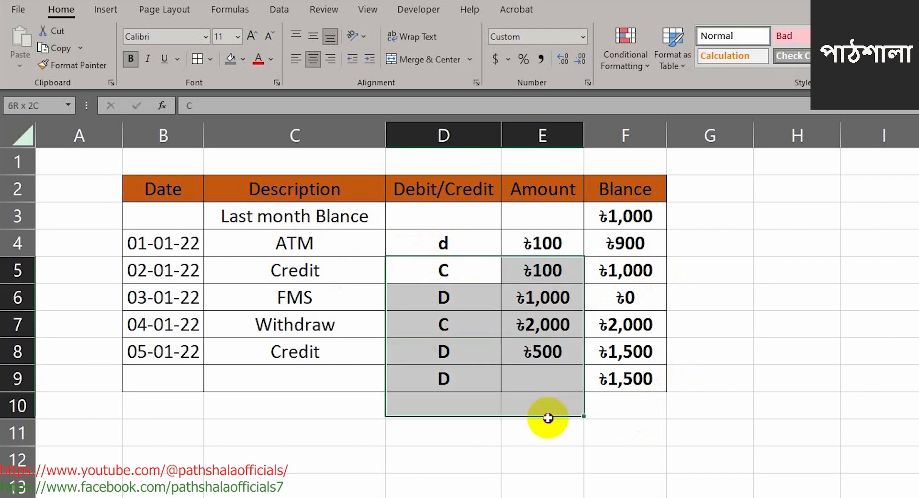
{"action": "key", "text": "Delete"}
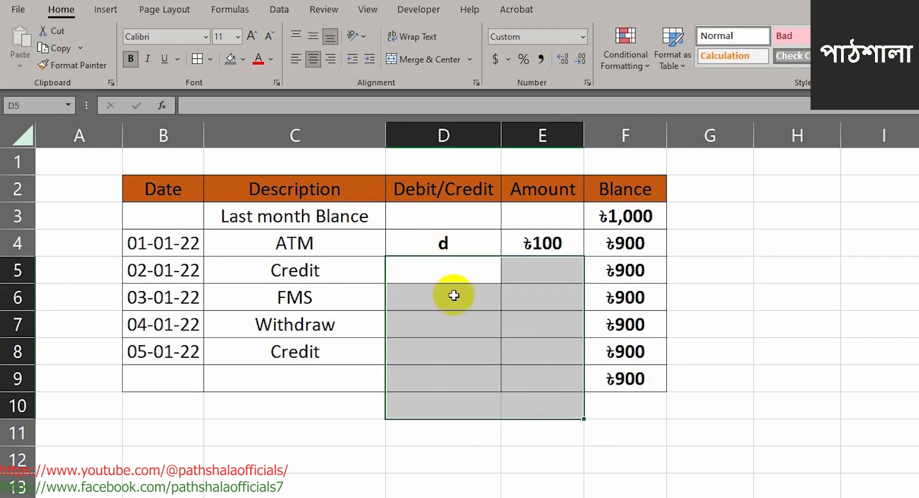
{"action": "left_click", "coordinate": [447, 269]}
{"action": "type", "text": "d"}
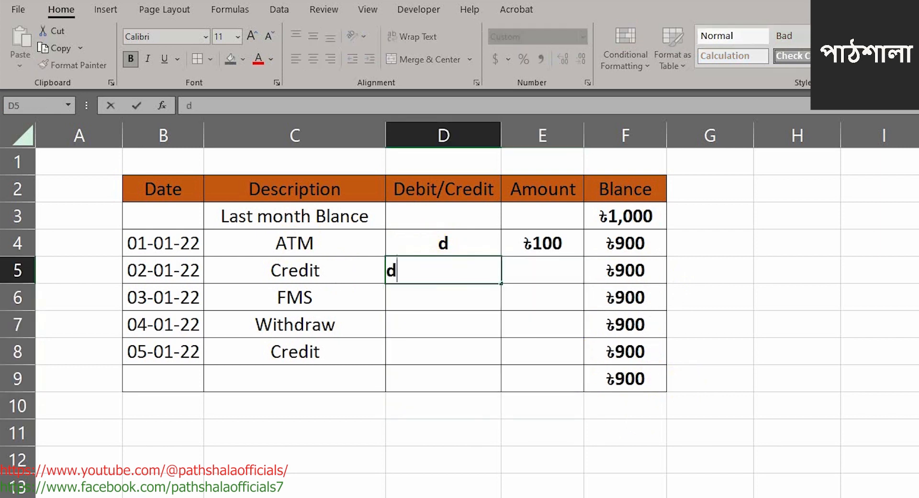
{"action": "key", "text": "Tab"}
{"action": "type", "text": "100"}
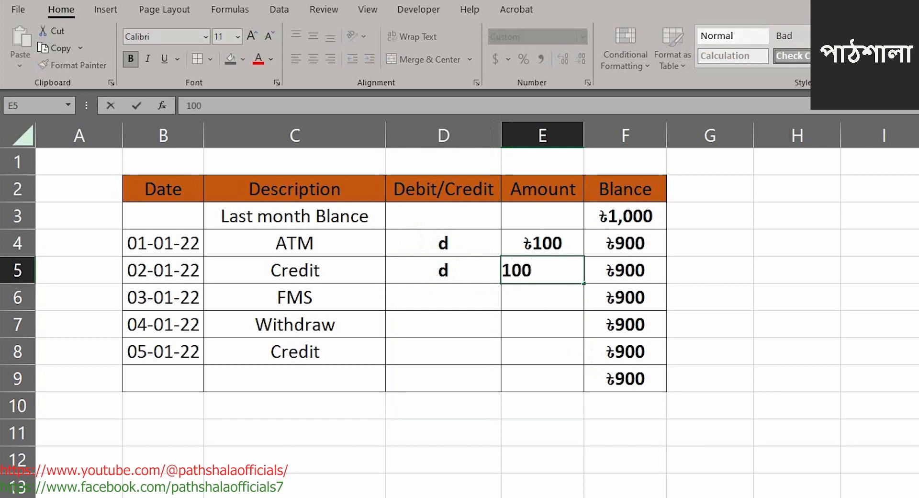
{"action": "key", "text": "Return"}
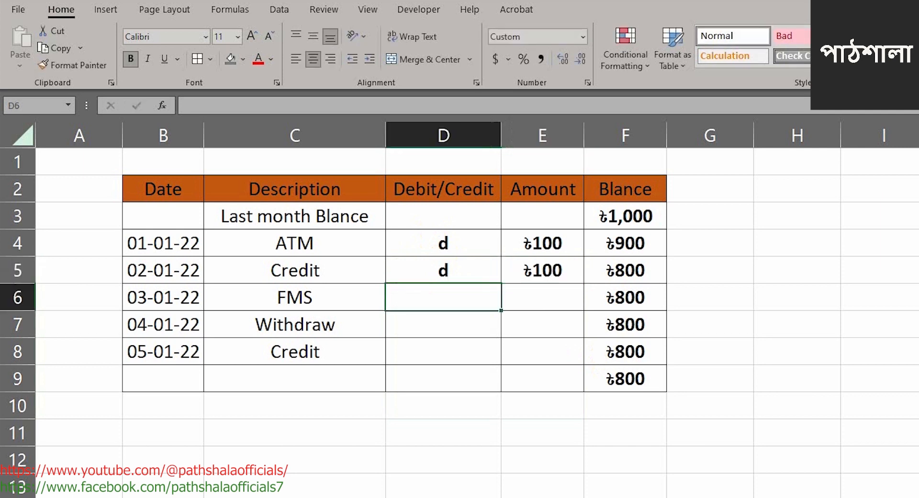
Give the 03-01-22 FMS row the code Credit in D6 and the amount 500 in E6
{"action": "type", "text": "Credit"}
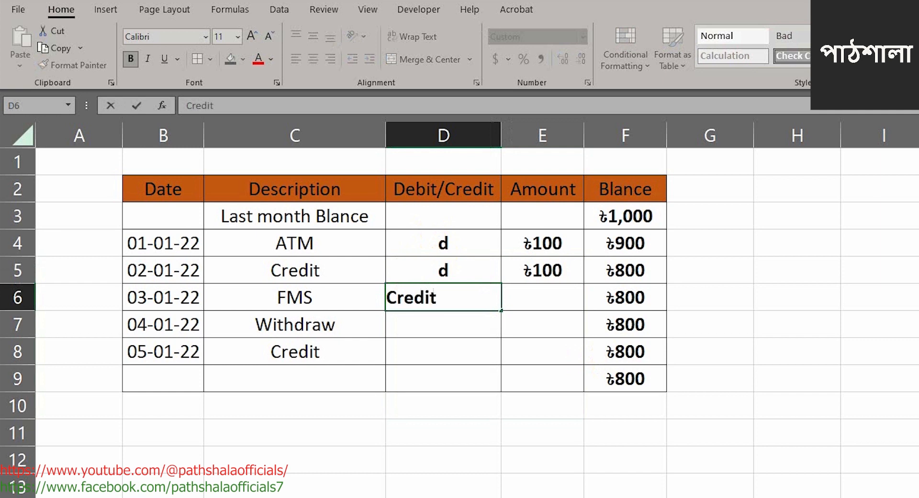
{"action": "key", "text": "Tab"}
{"action": "type", "text": "500"}
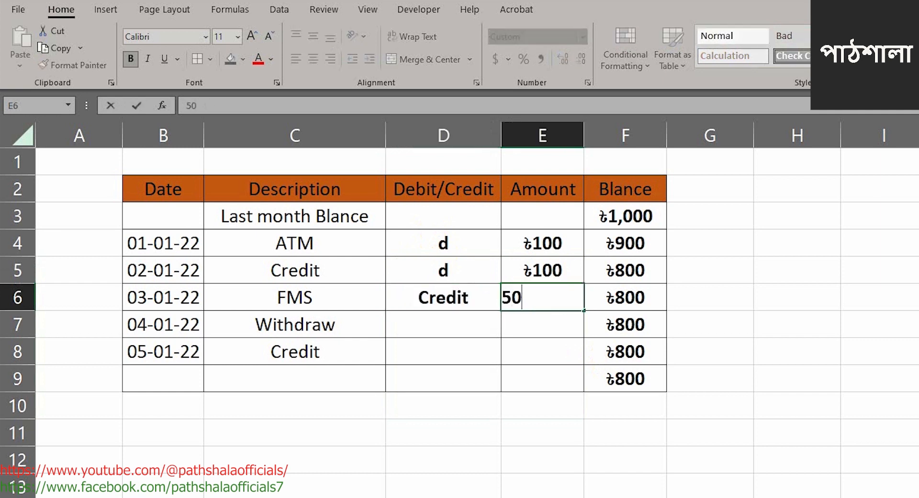
{"action": "key", "text": "Return"}
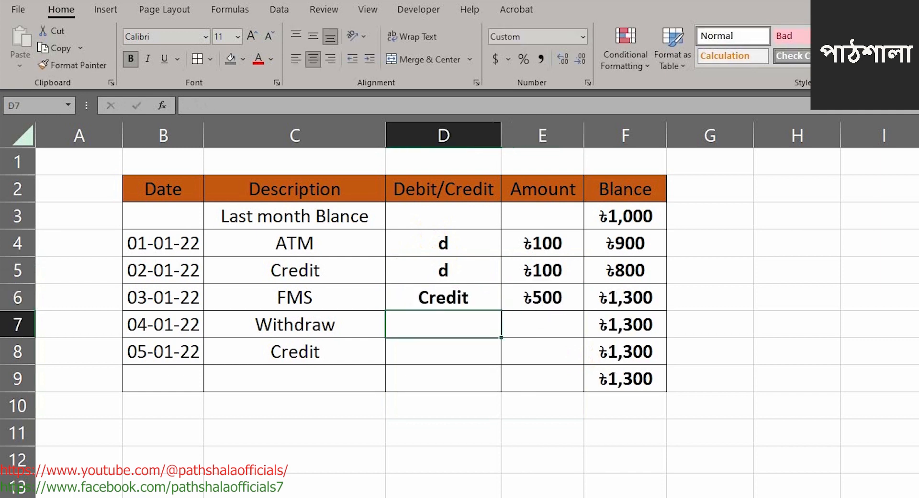